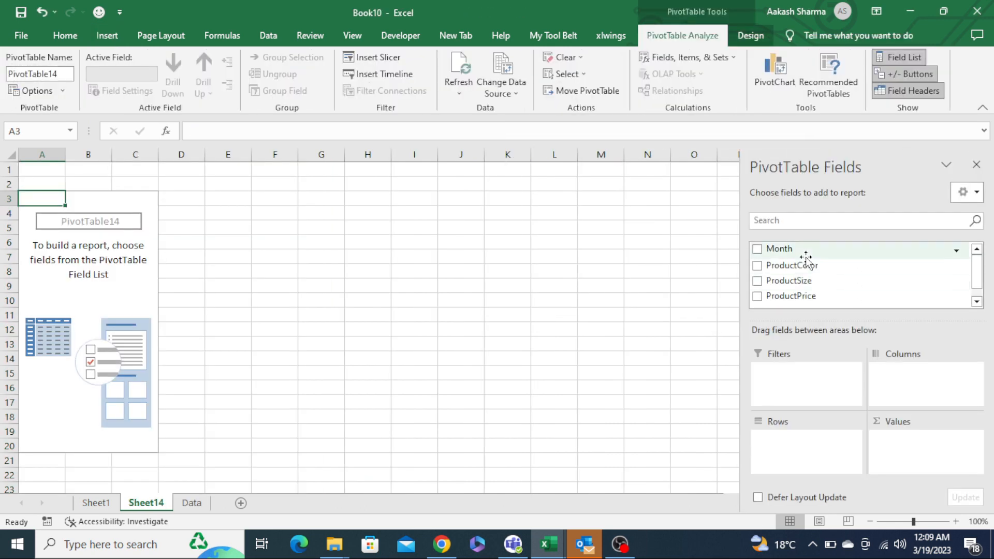
# - Build the pivot table with Month in rows, ProductColor in columns and ProductPrice in values
pyautogui.moveTo(805, 257); pyautogui.dragTo(806, 469)
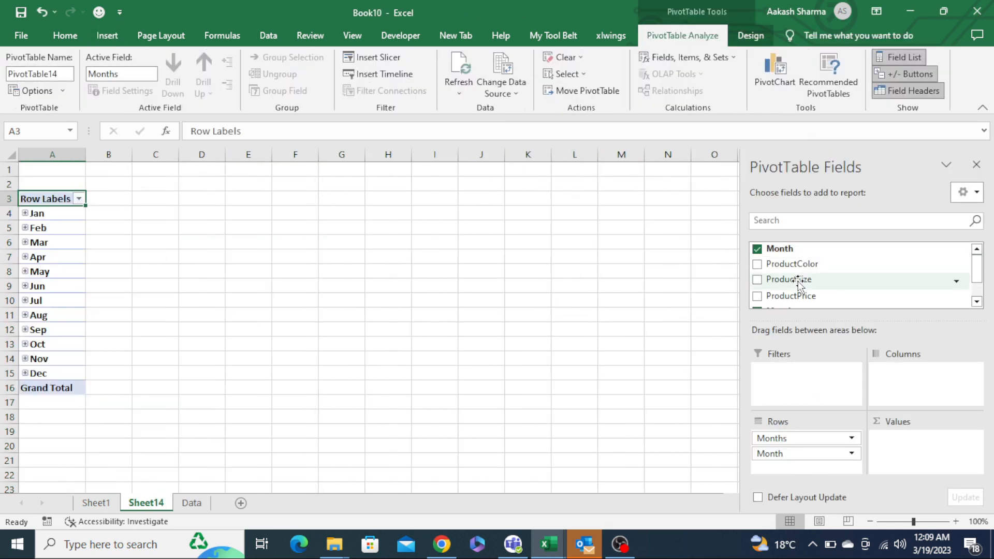
pyautogui.moveTo(792, 265); pyautogui.dragTo(903, 387)
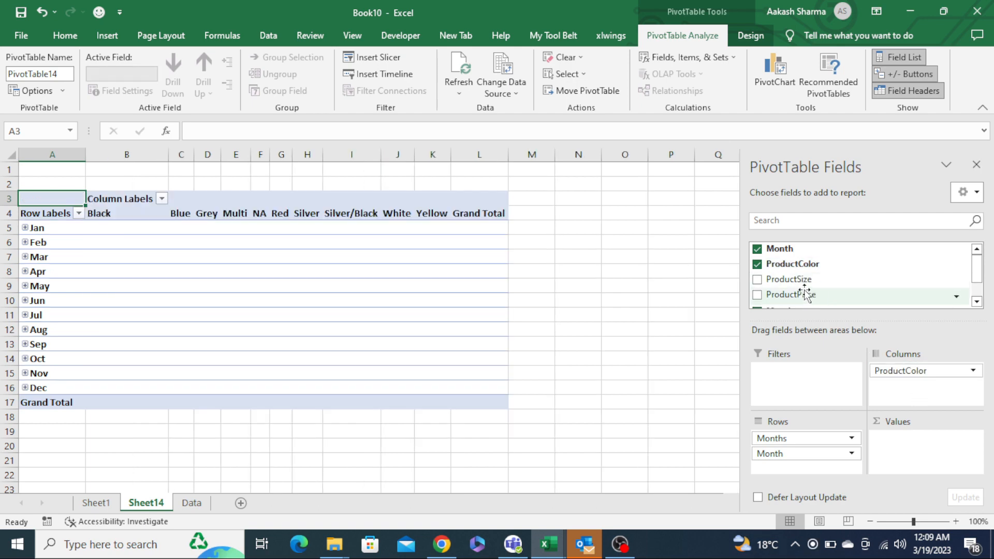
pyautogui.moveTo(806, 295); pyautogui.dragTo(924, 458)
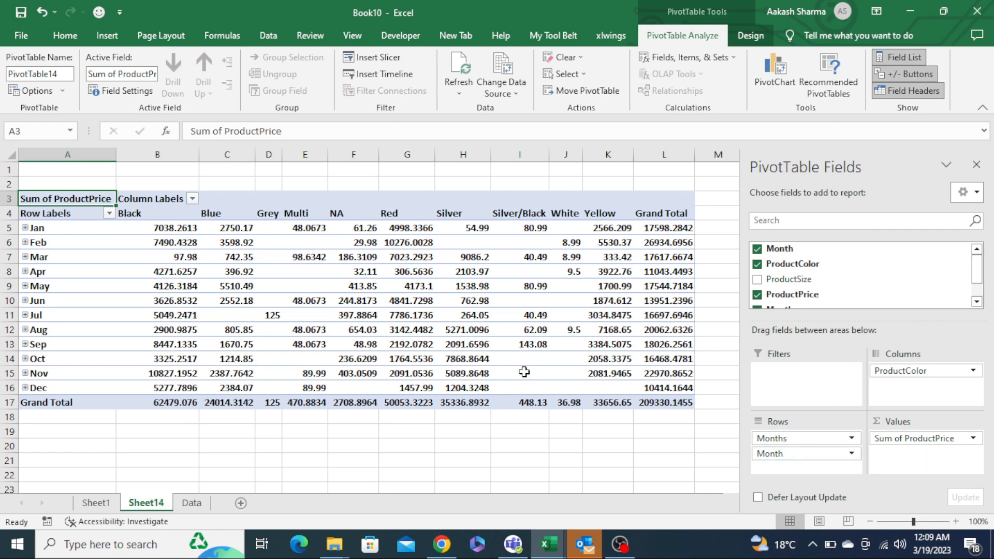
# - Switch the pivot table to the Classic PivotTable layout through its PivotTable Options display settings
pyautogui.rightClick(421, 289)
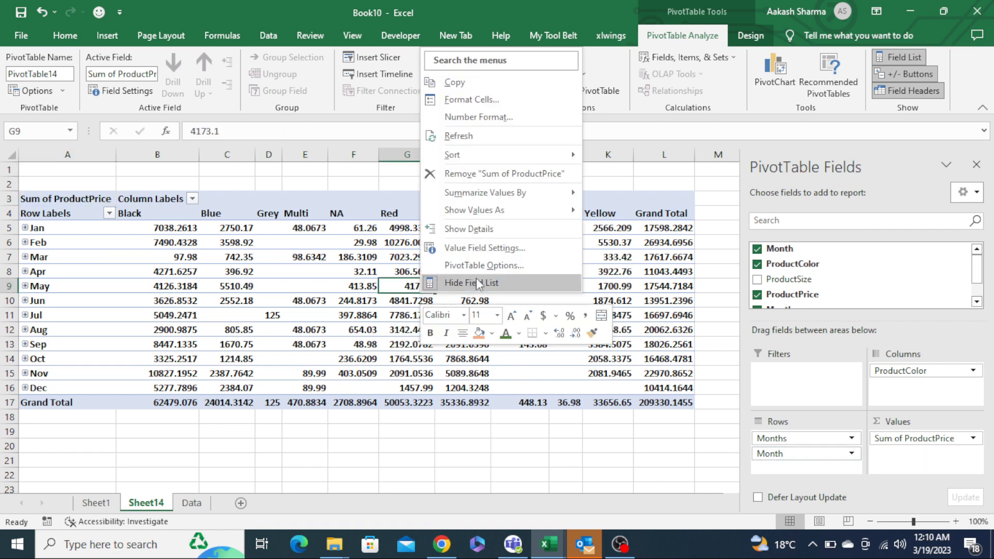
pyautogui.click(512, 266)
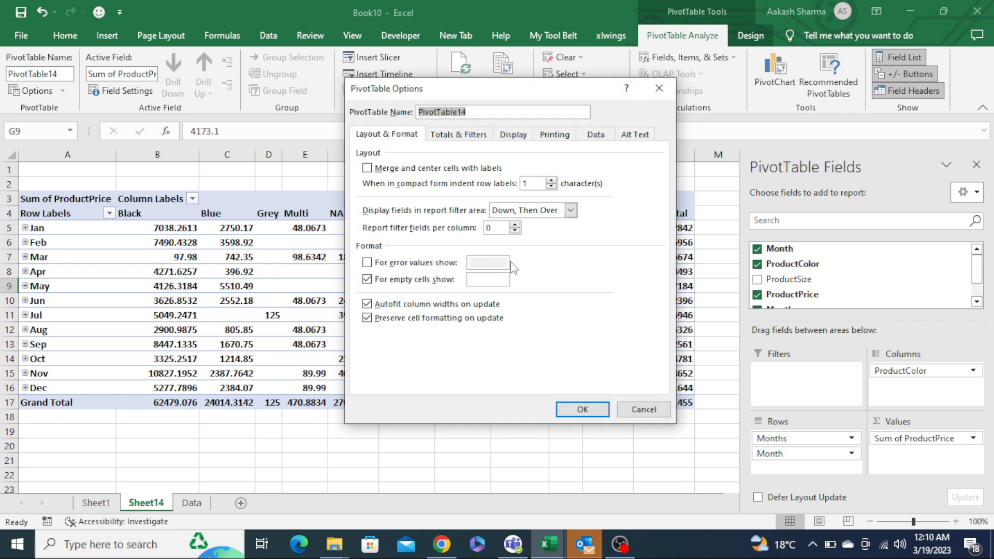
pyautogui.click(520, 135)
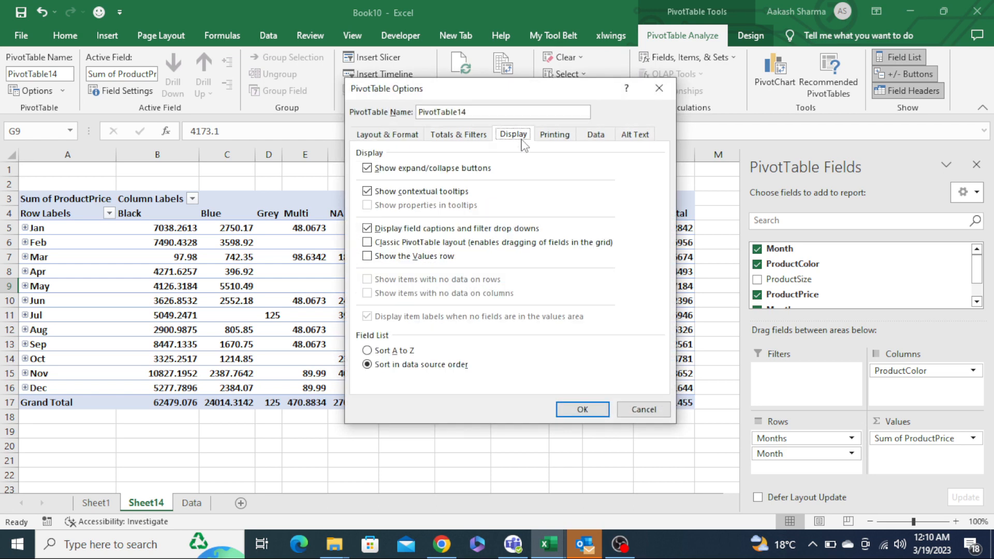
pyautogui.click(421, 242)
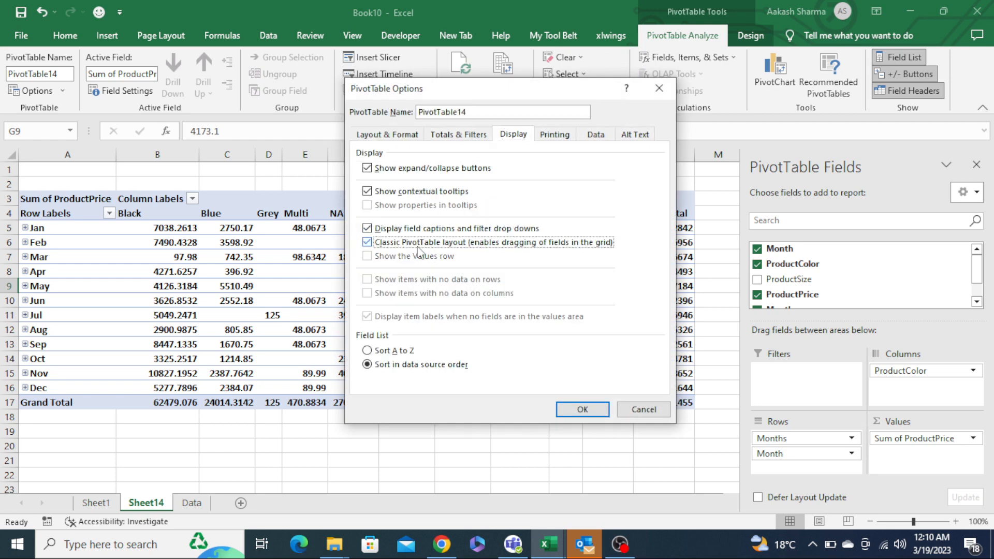
pyautogui.click(593, 416)
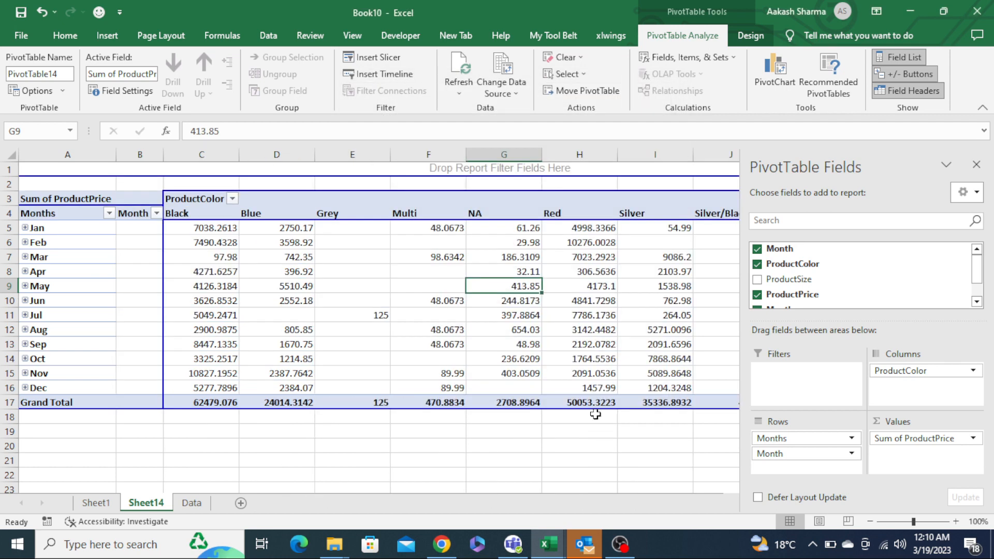
# - Select the pivot table's values and reduce them to whole numbers with no decimal places
pyautogui.click(221, 228)
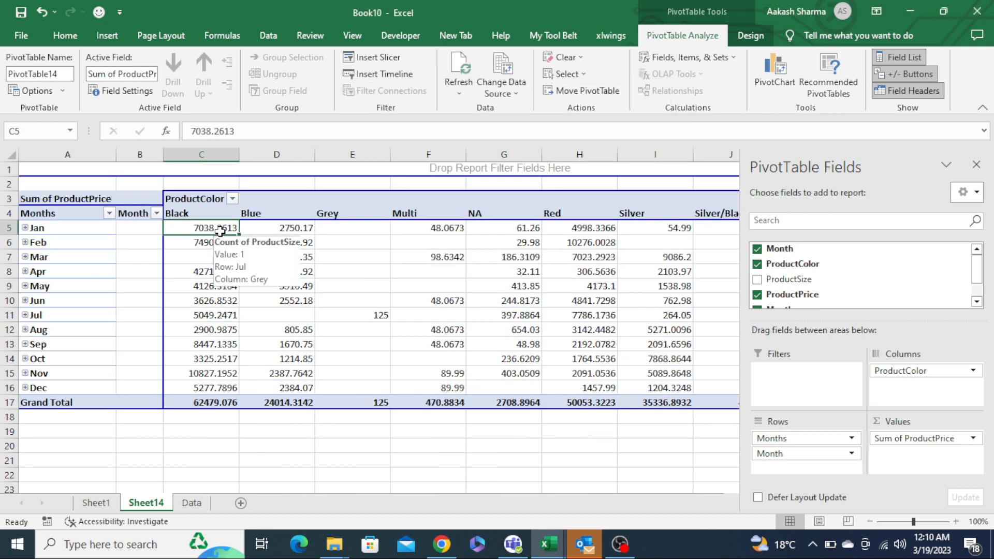
pyautogui.hotkey('ctrl', 'shift', 'Down')
pyautogui.hotkey('shift', 'Right')
pyautogui.hotkey('shift', 'Right')
pyautogui.hotkey('shift', 'Right')
pyautogui.hotkey('shift', 'Right')
pyautogui.hotkey('shift', 'Right')
pyautogui.hotkey('shift', 'Right')
pyautogui.hotkey('shift', 'Right')
pyautogui.hotkey('shift', 'Right')
pyautogui.hotkey('shift', 'Right')
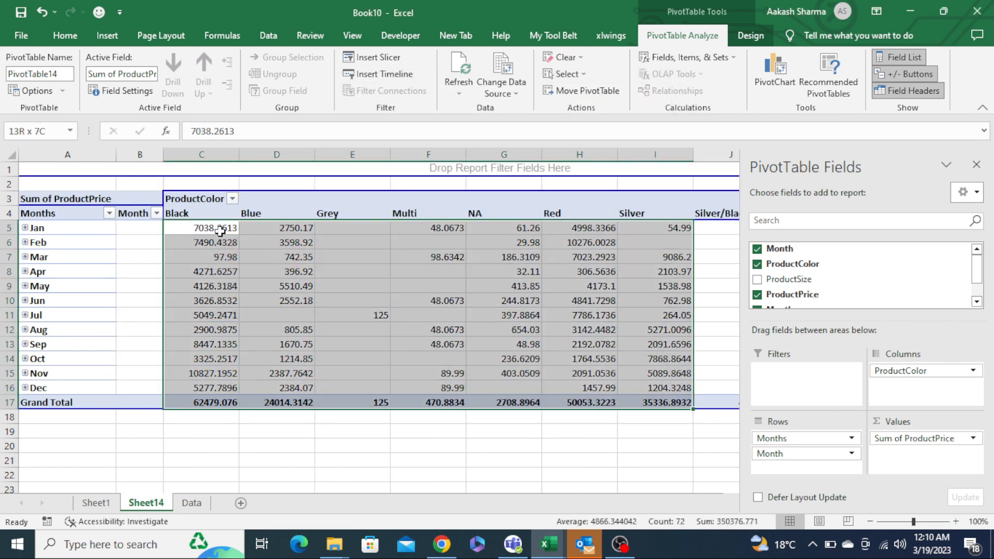
pyautogui.hotkey('shift', 'Right')
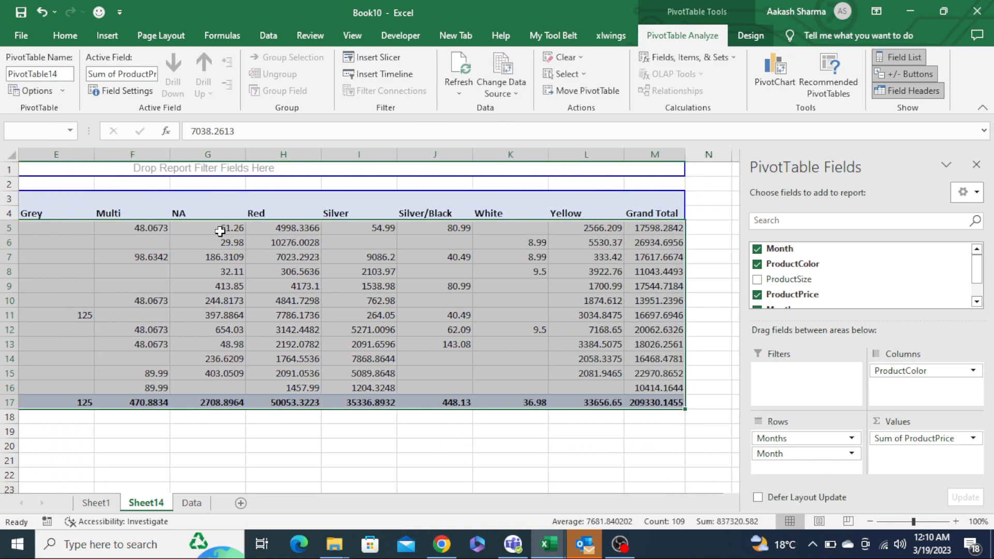
pyautogui.click(65, 37)
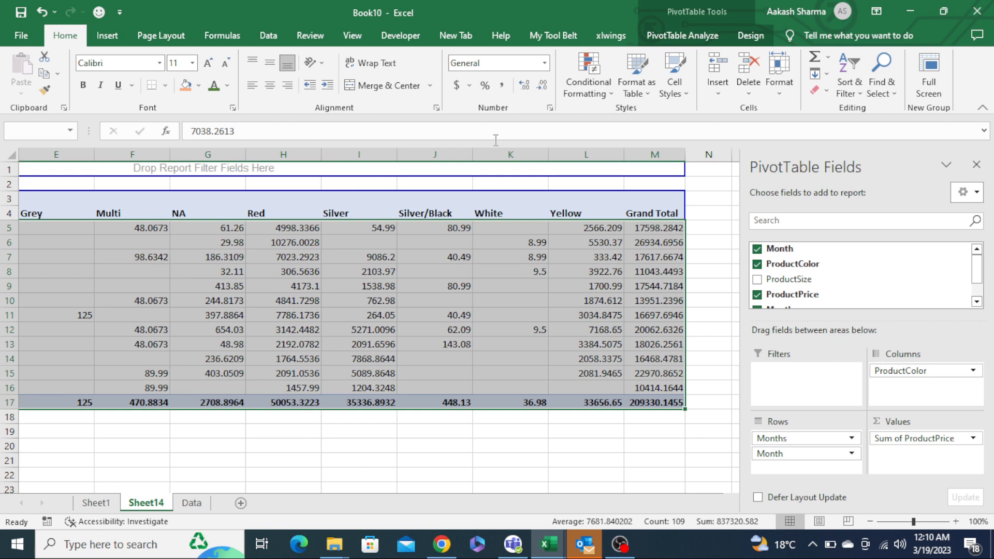
pyautogui.click(522, 88)
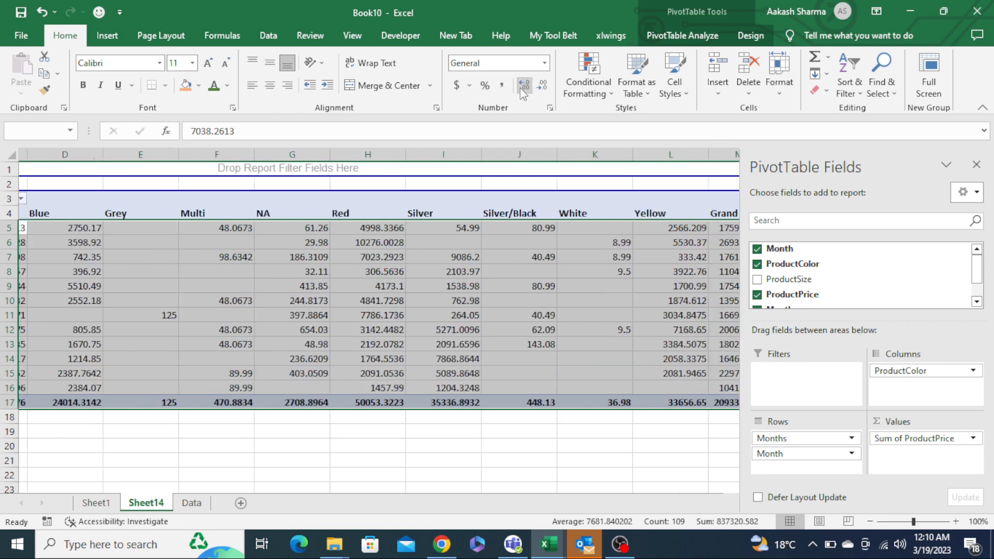
pyautogui.click(541, 86)
pyautogui.click(542, 86)
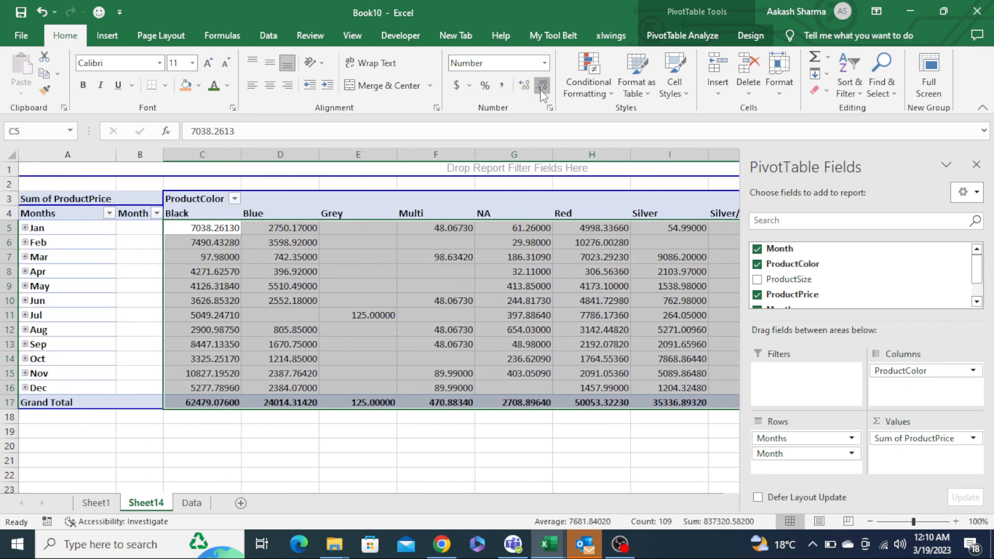
pyautogui.click(542, 86)
pyautogui.click(542, 86)
pyautogui.click(542, 86)
pyautogui.click(542, 86)
pyautogui.click(542, 86)
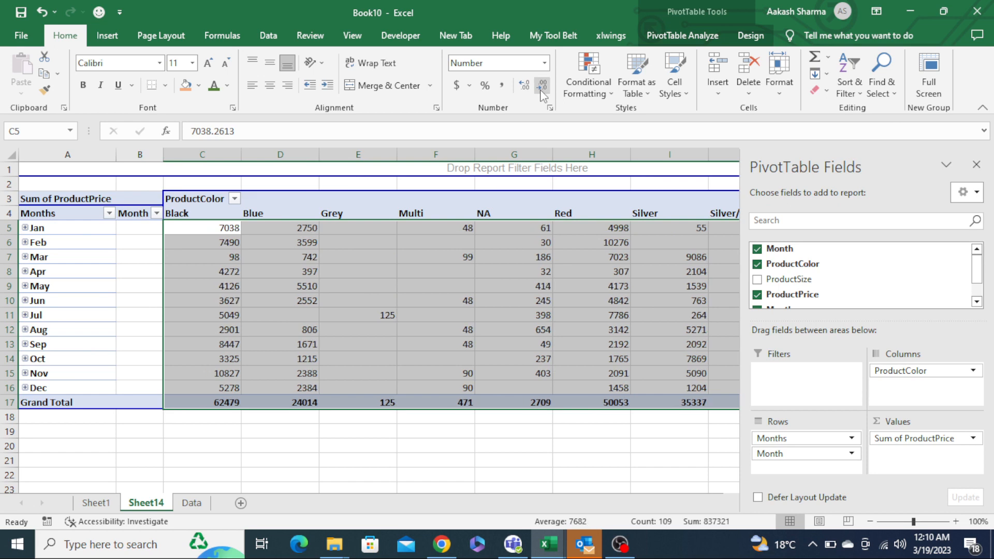
# - Center-align the pivot table's color headers and value cells
pyautogui.click(446, 202)
pyautogui.hotkey('ctrl', 'Left')
pyautogui.press('Down')
pyautogui.press('Right')
pyautogui.press('Left')
pyautogui.hotkey('ctrl', 'shift', 'Down')
pyautogui.hotkey('ctrl', 'shift', 'Right')
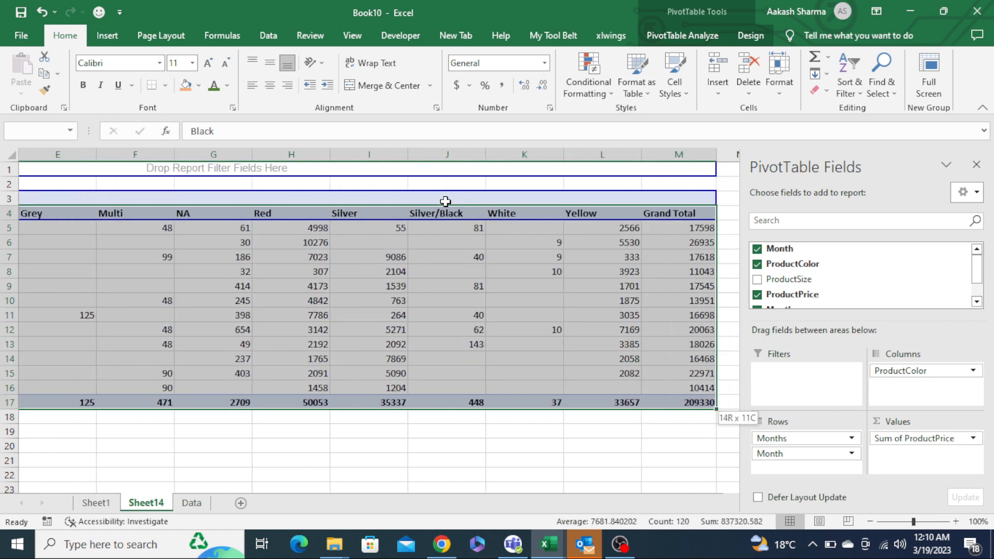
pyautogui.hotkey('alt', 'h')
pyautogui.press('a')
pyautogui.press('c')
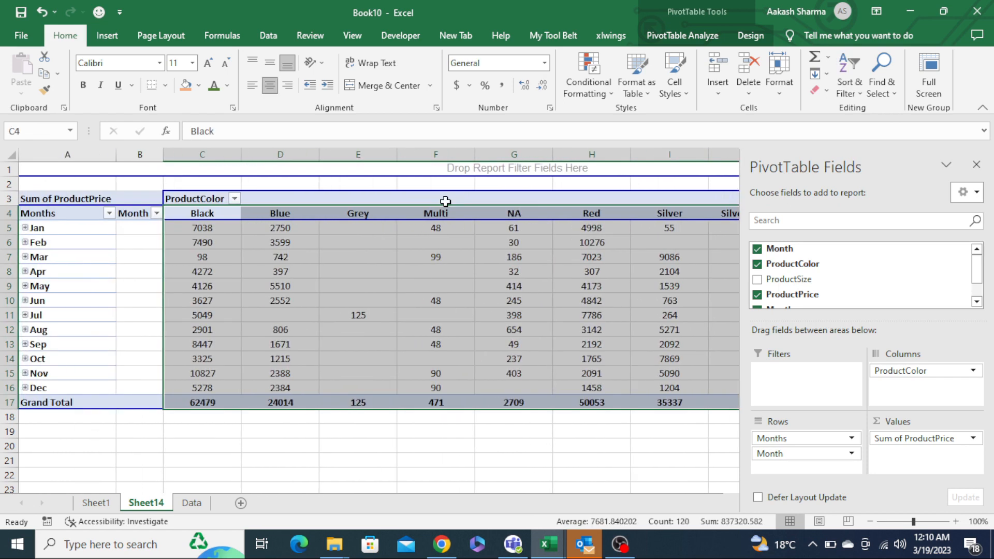
pyautogui.press('Home')
pyautogui.press('Right')
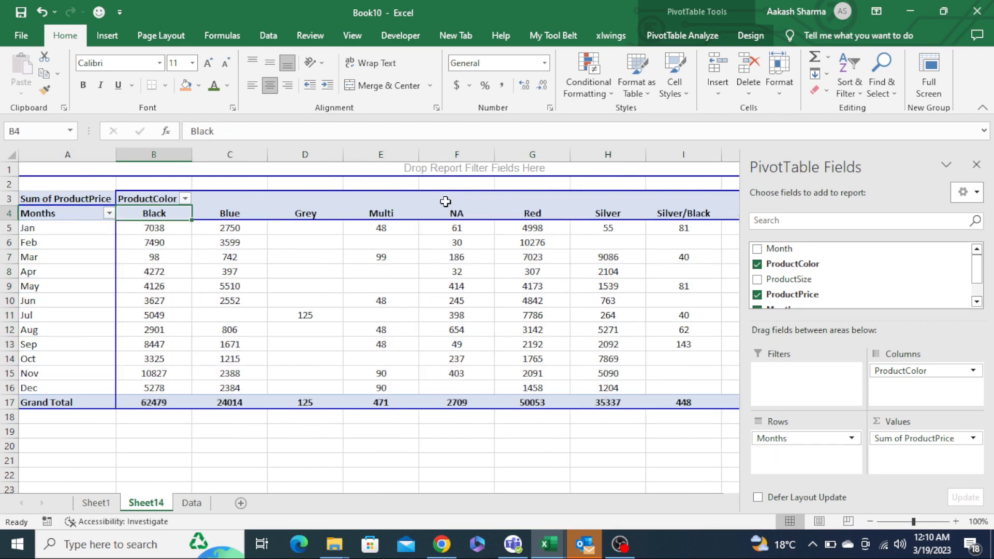
pyautogui.hotkey('ctrl', 'Home')
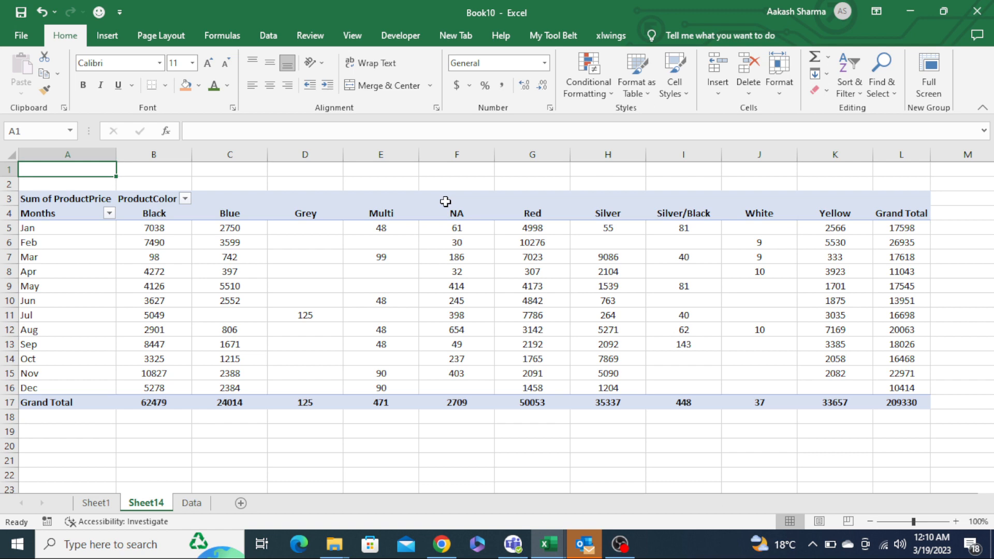
pyautogui.click(352, 257)
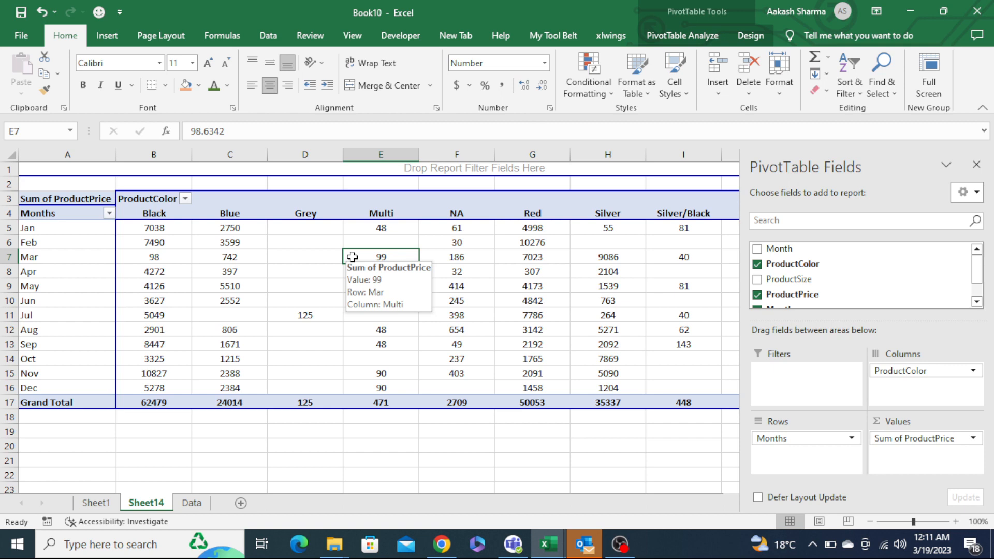
# - In Excel Options, import the pivot table at cell E7 as the default PivotTable layout and confirm
pyautogui.click(25, 40)
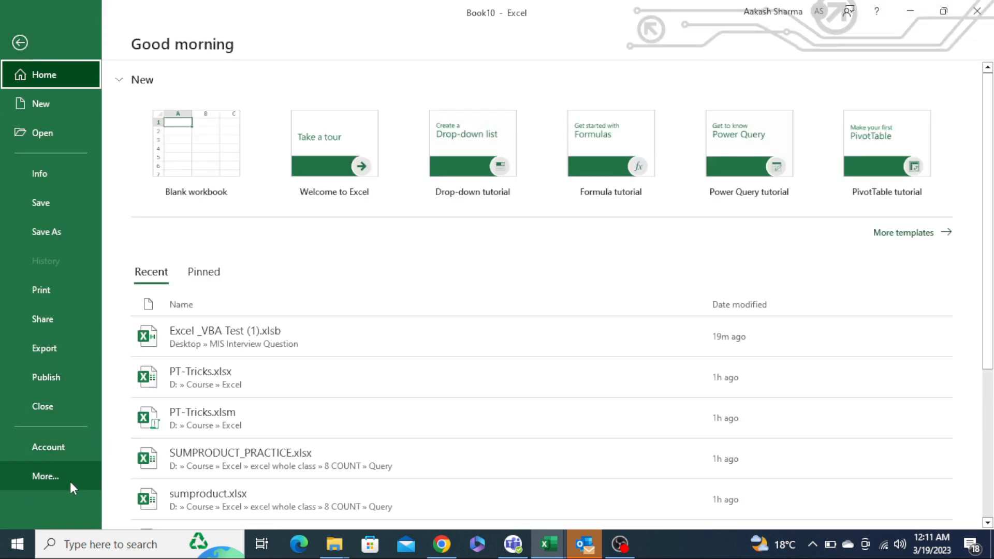
pyautogui.click(70, 481)
pyautogui.click(132, 505)
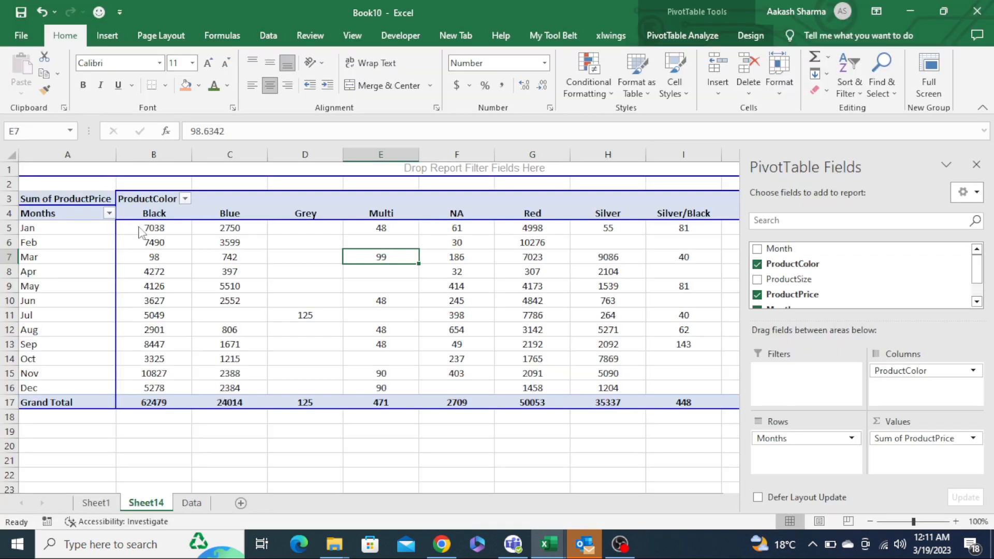
pyautogui.click(238, 95)
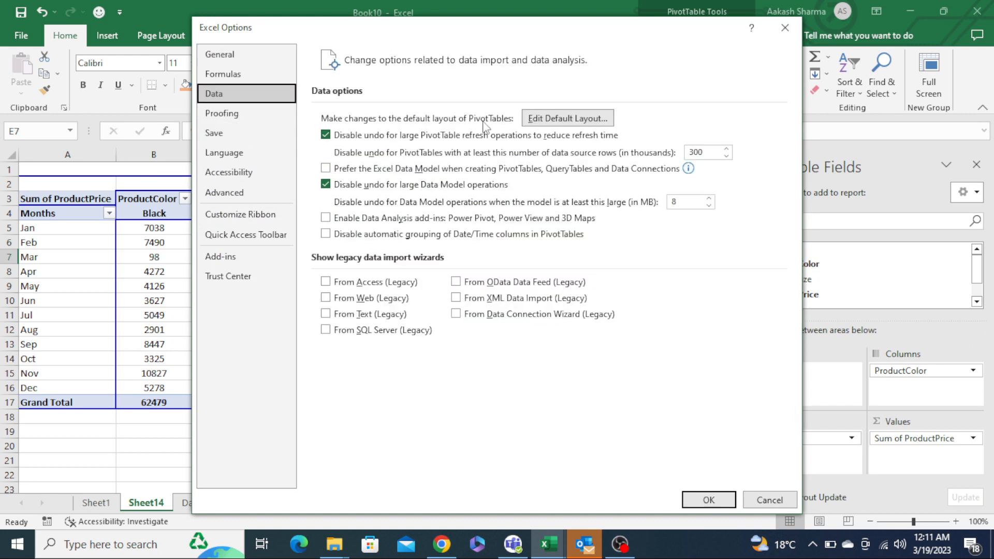
pyautogui.click(554, 124)
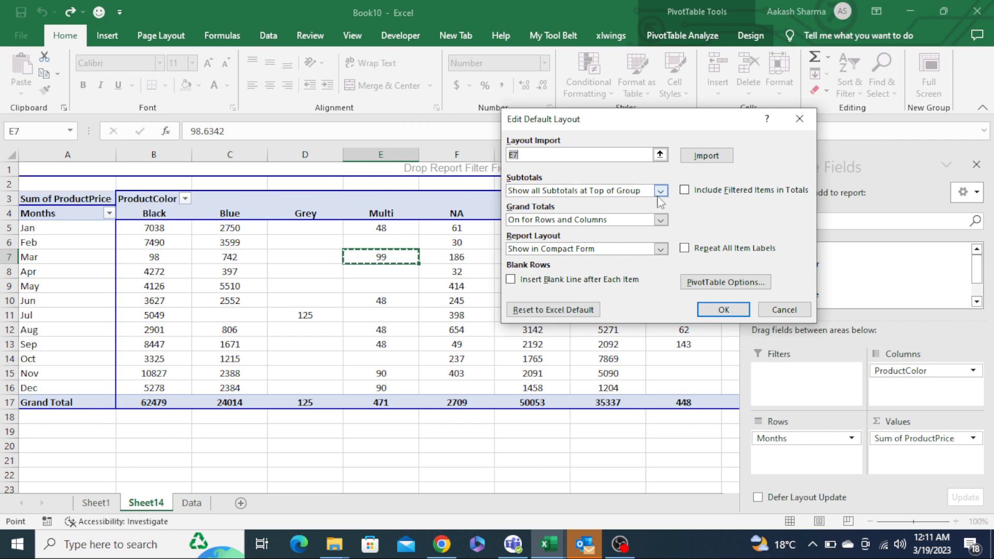
pyautogui.click(716, 160)
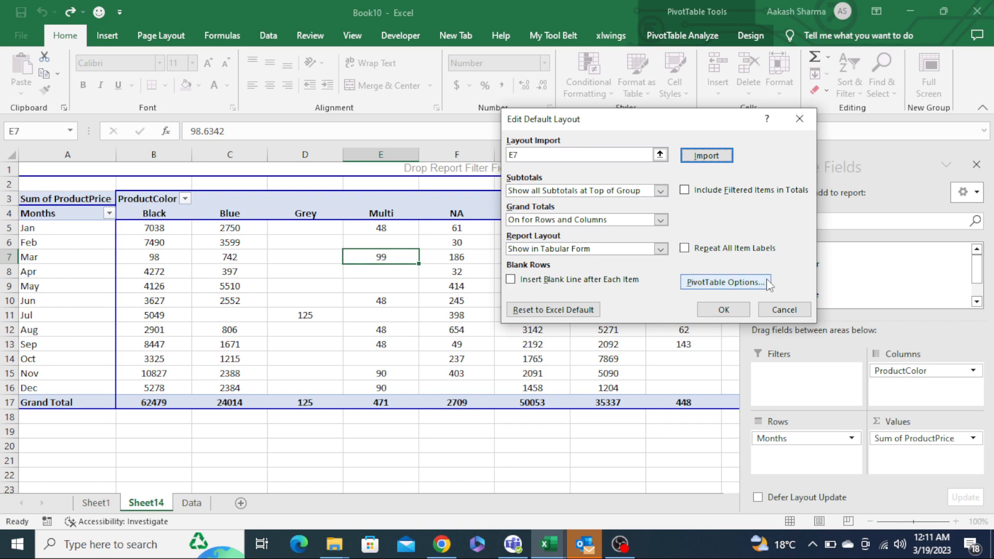
pyautogui.click(730, 310)
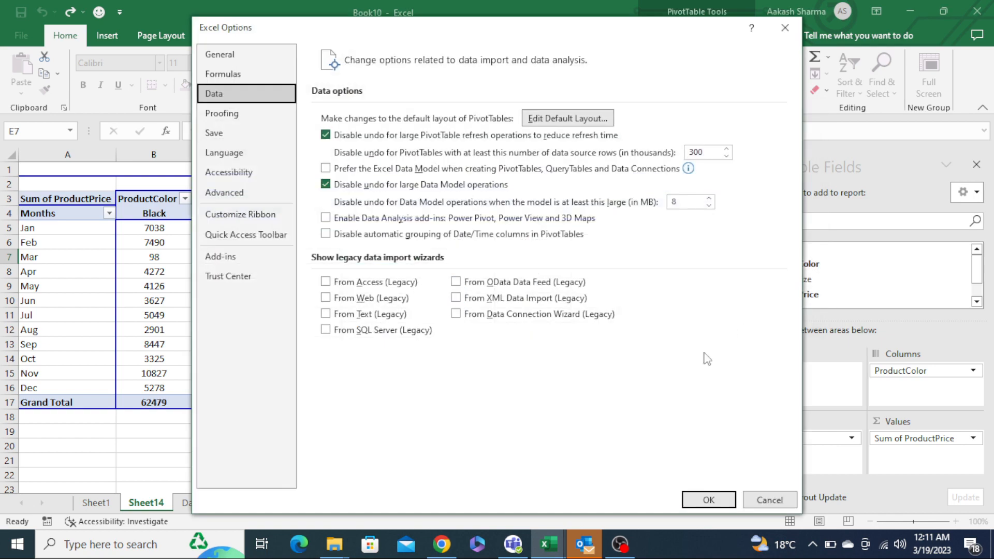
pyautogui.click(709, 500)
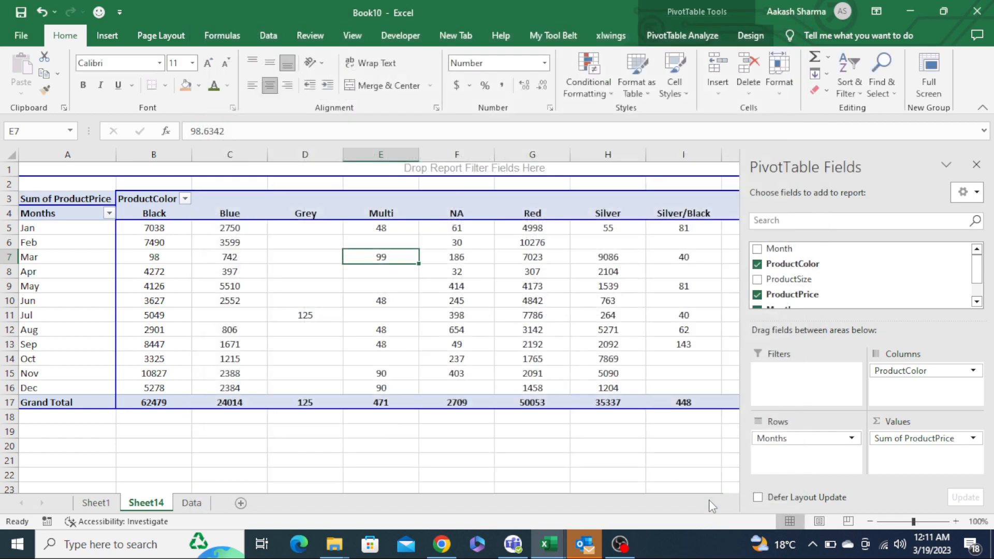
# - Select and copy the entire data range on the Data sheet
pyautogui.click(532, 432)
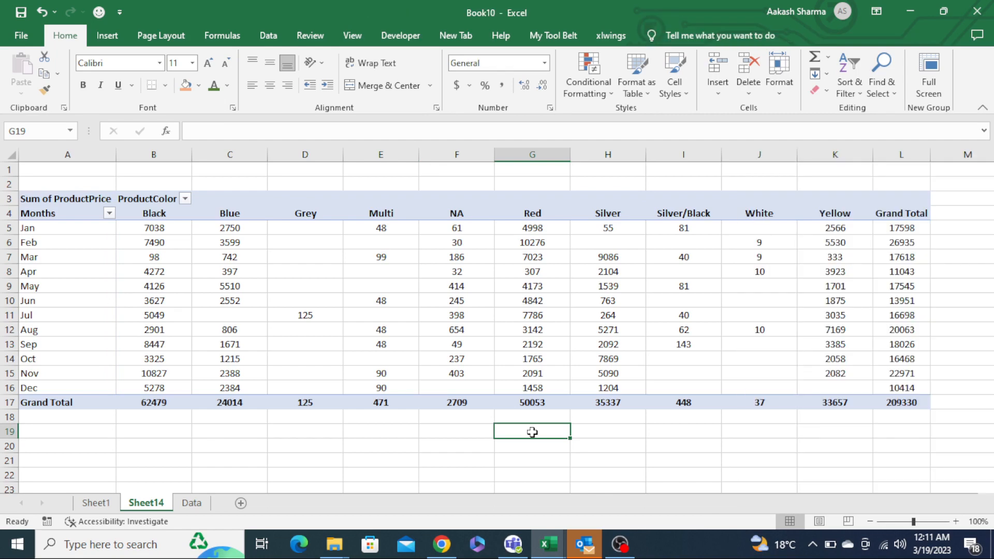
pyautogui.hotkey('ctrl', 'pagedown')
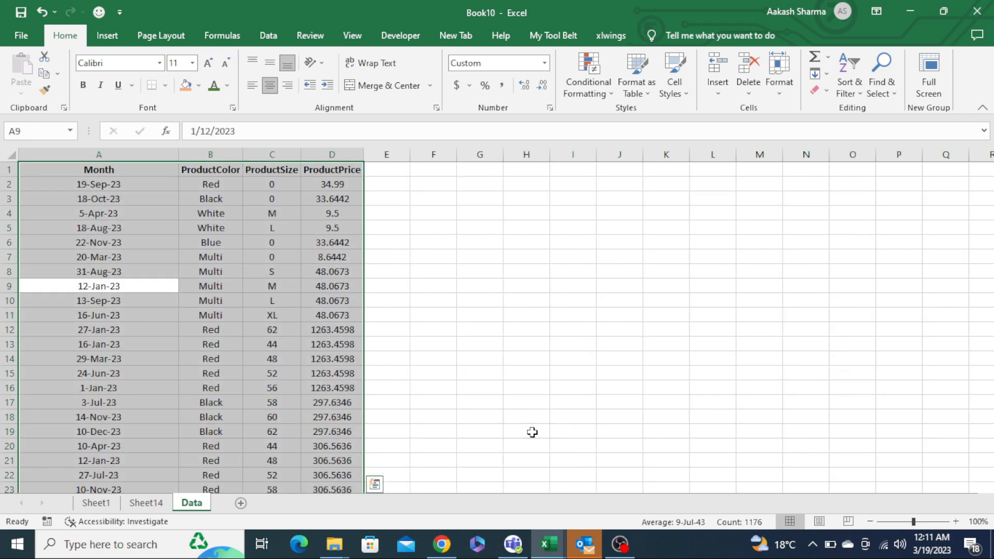
pyautogui.hotkey('ctrl', 'Home')
pyautogui.hotkey('ctrl', 'shift', 'End')
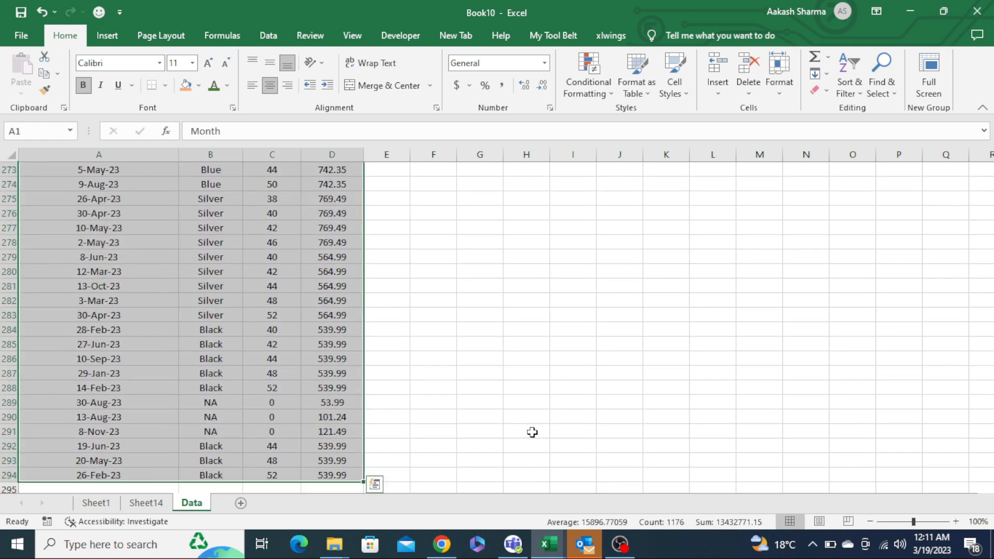
pyautogui.hotkey('ctrl', 'c')
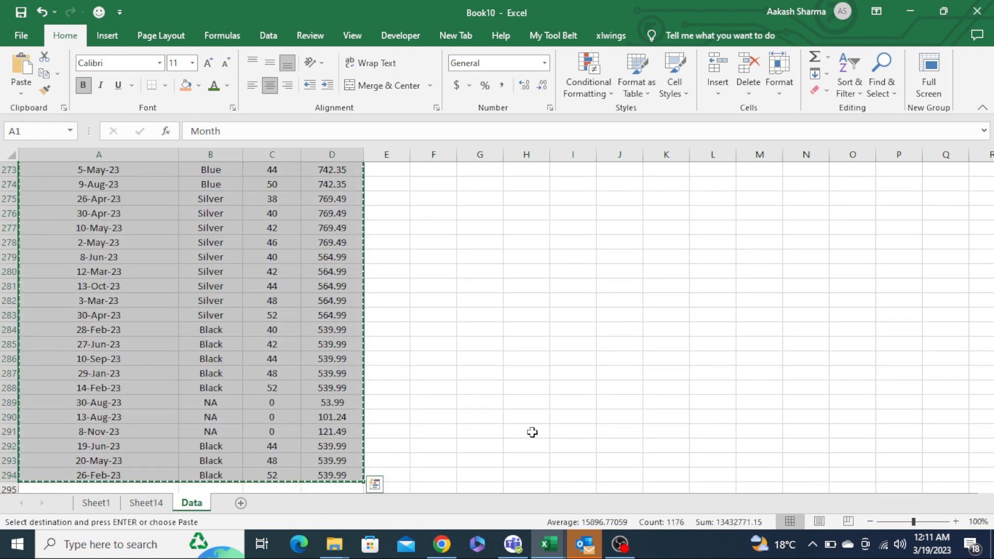
# - Create a new blank workbook and paste the copied data into it
pyautogui.hotkey('ctrl', 'n')
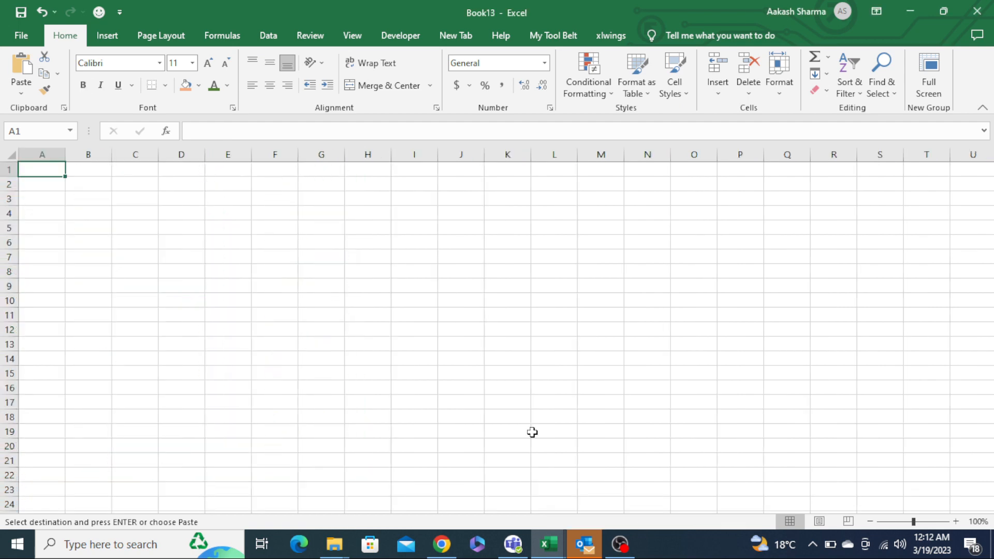
pyautogui.hotkey('ctrl', 'v')
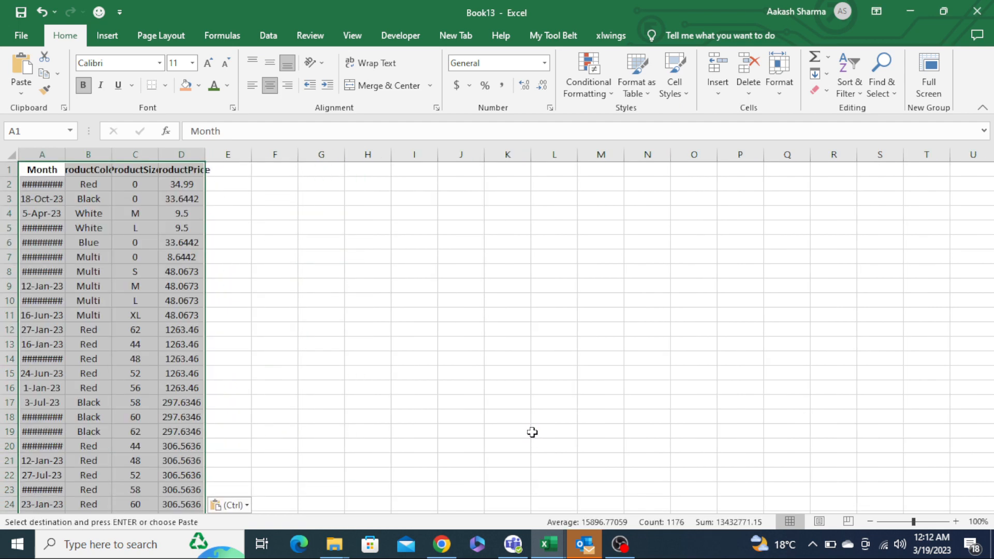
pyautogui.press('Escape')
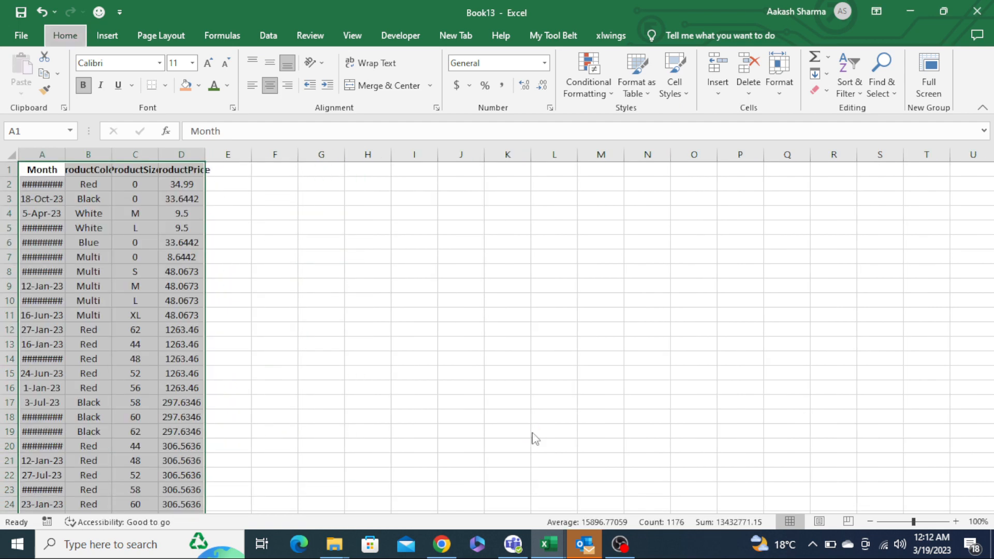
# - Insert a PivotTable from the pasted data on a new worksheet
pyautogui.hotkey('alt', 'n')
pyautogui.press('v')
pyautogui.press('t')
pyautogui.press('Return')
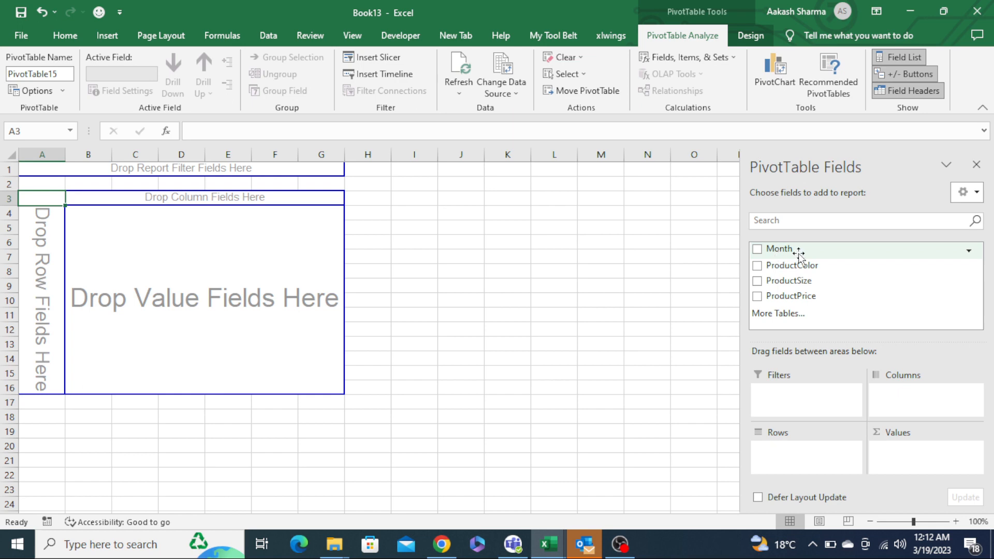
# - Build the PivotTable with Month in rows, ProductColor in columns and Sum of ProductPrice as the value field
pyautogui.moveTo(799, 254); pyautogui.dragTo(804, 456)
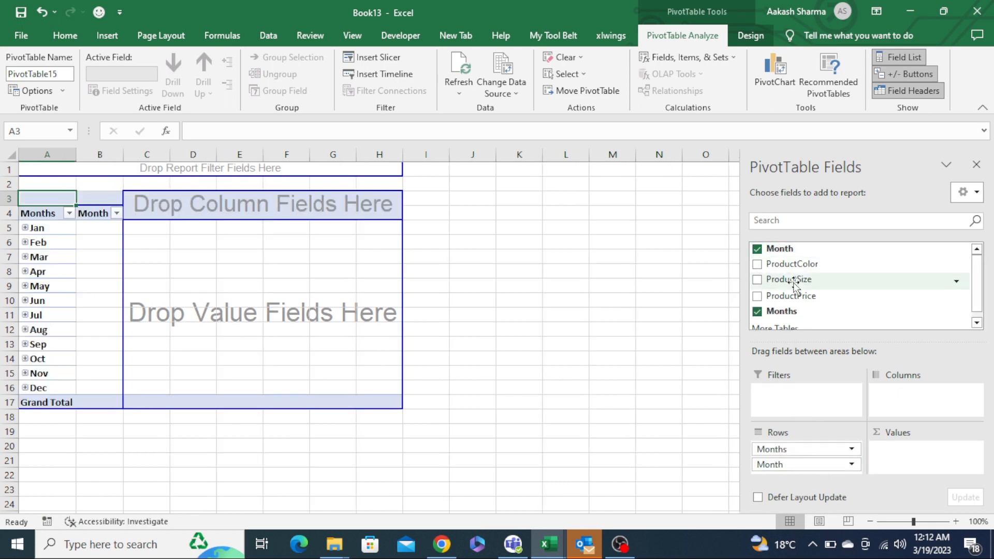
pyautogui.moveTo(797, 279); pyautogui.dragTo(929, 464)
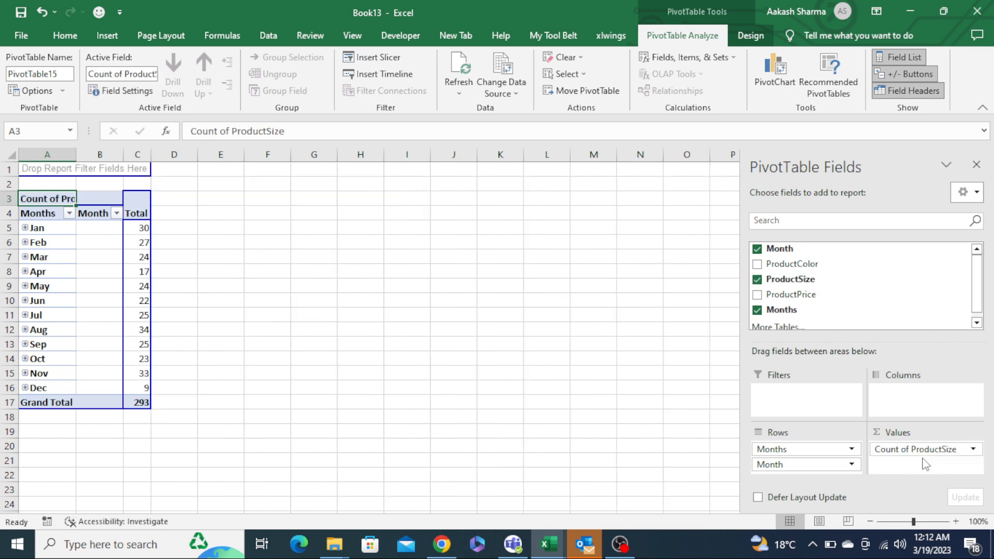
pyautogui.moveTo(800, 263); pyautogui.dragTo(904, 398)
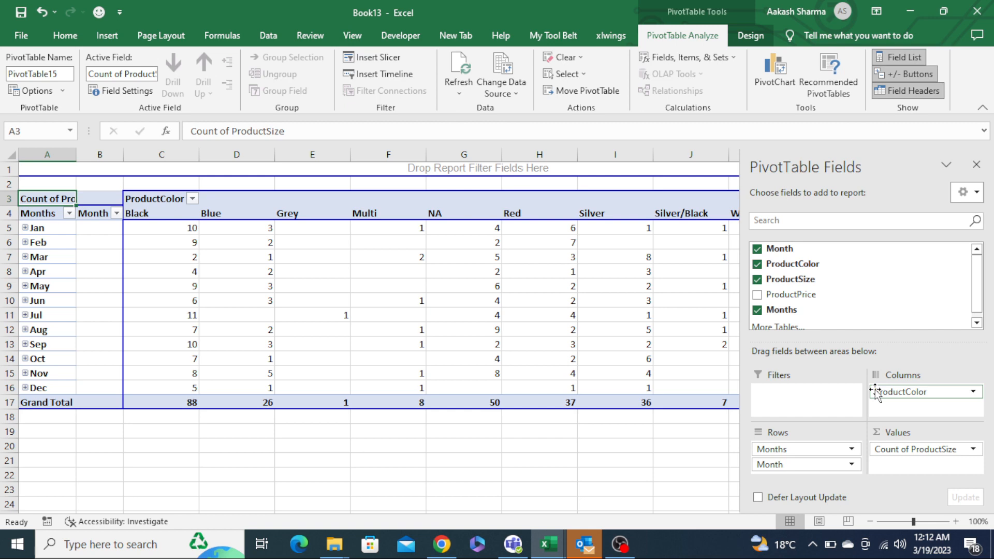
pyautogui.moveTo(917, 449); pyautogui.dragTo(727, 373)
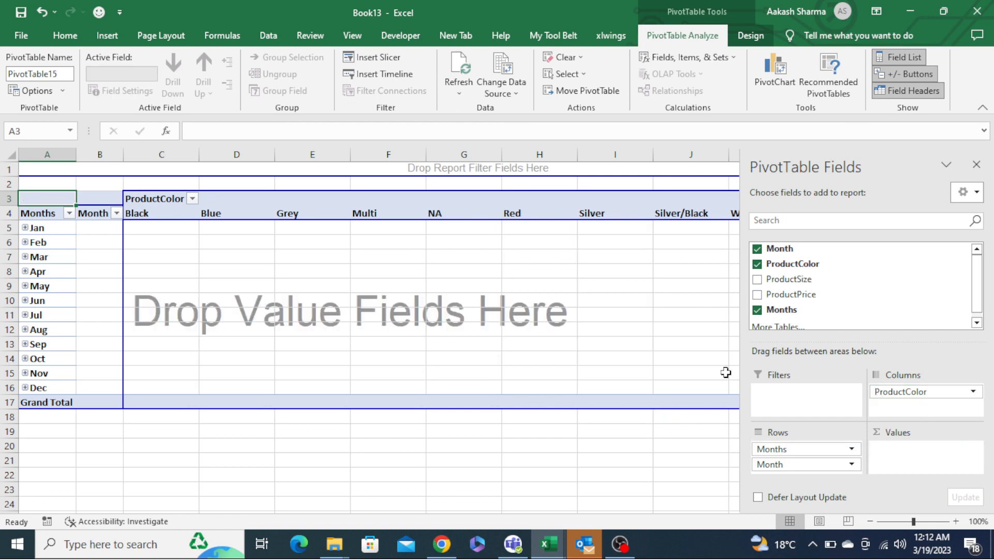
pyautogui.moveTo(789, 294); pyautogui.dragTo(909, 449)
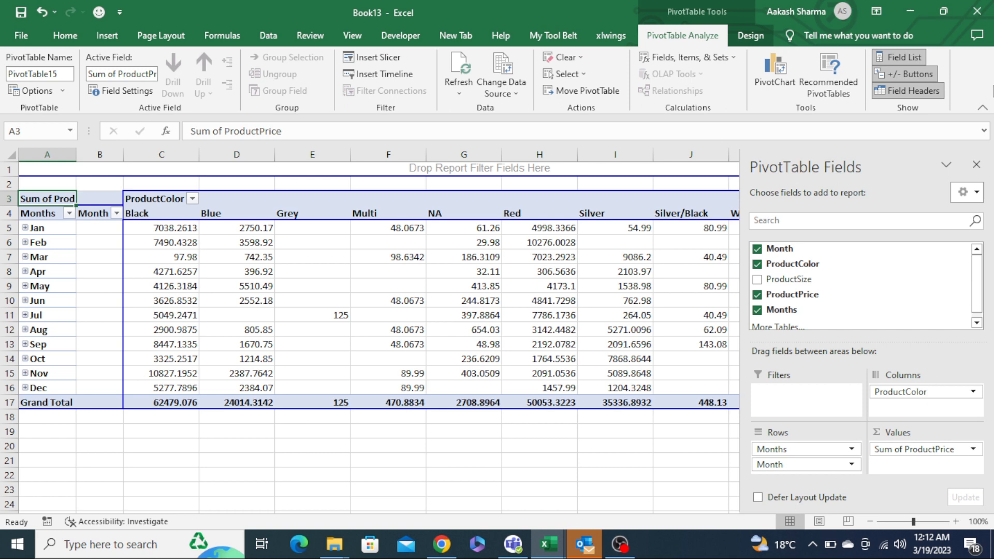
# - Close the new workbook without saving it
pyautogui.click(977, 11)
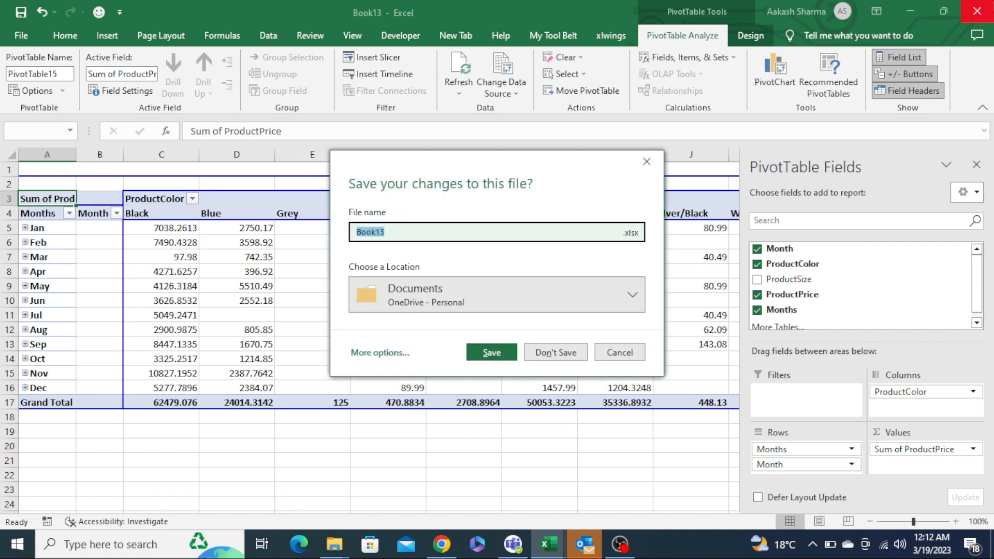
pyautogui.click(554, 352)
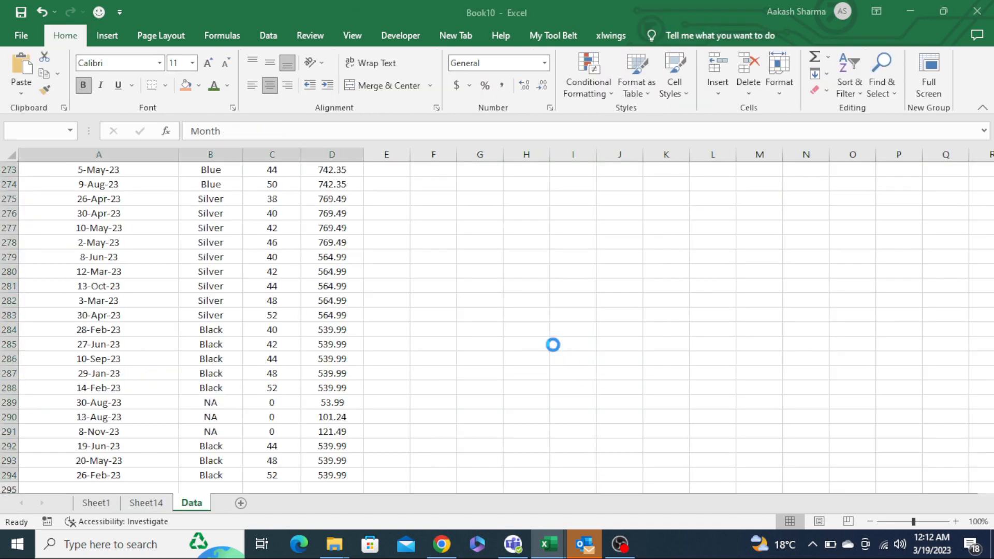
# - Rename the worksheet holding the pivot table to Pivot Table
pyautogui.hotkey('ctrl', 'Home')
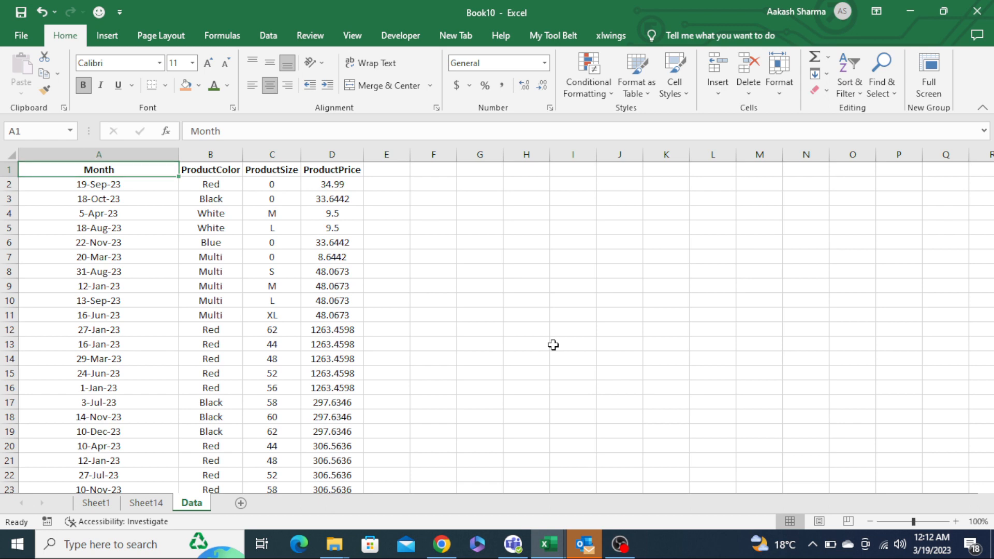
pyautogui.hotkey('ctrl', 'pageup')
pyautogui.hotkey('ctrl', 'pageup')
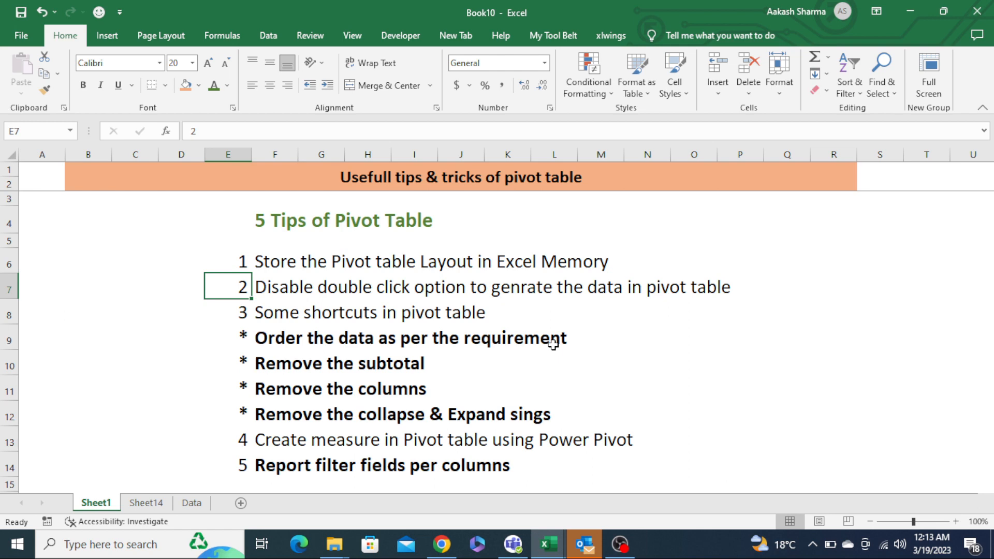
pyautogui.press('Up')
pyautogui.press('Down')
pyautogui.hotkey('ctrl', 'pagedown')
pyautogui.hotkey('alt', 'h')
pyautogui.write('or')
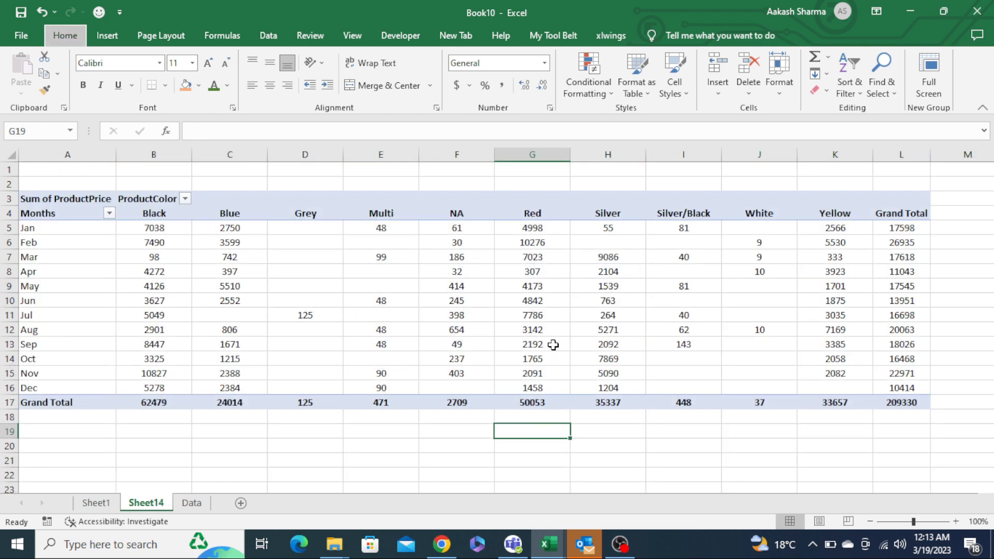
pyautogui.write('Pivot Table')
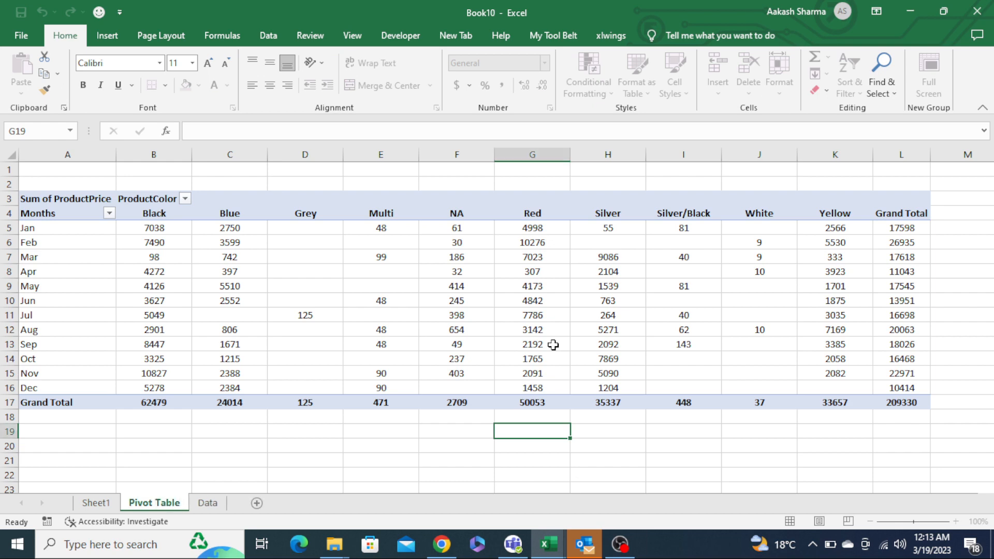
pyautogui.press('Return')
# - Select a cell in the pivot table and close the PivotTable Fields pane
pyautogui.press('Home')
pyautogui.hotkey('ctrl', 'Up')
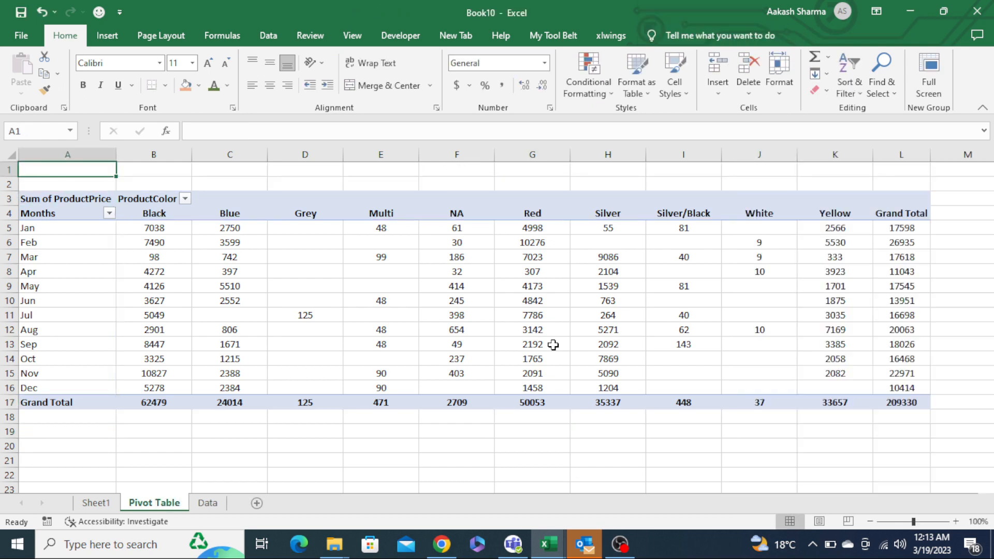
pyautogui.hotkey('ctrl', 'Up')
pyautogui.press('Up')
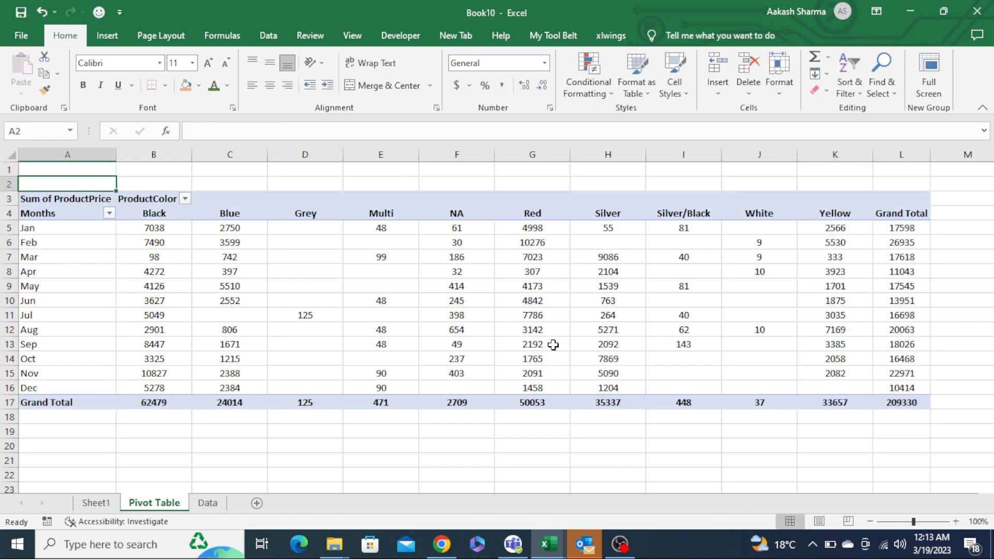
pyautogui.click(902, 228)
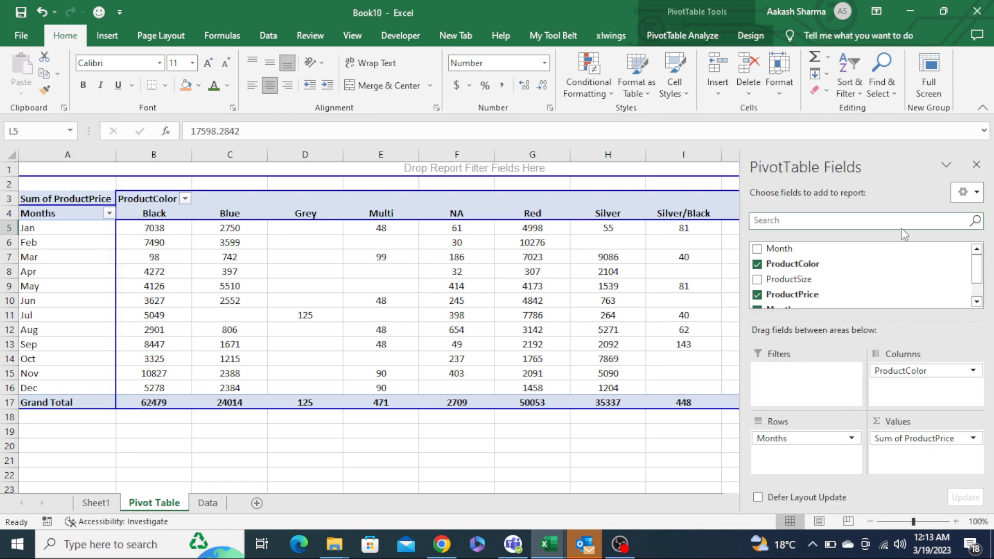
pyautogui.click(977, 165)
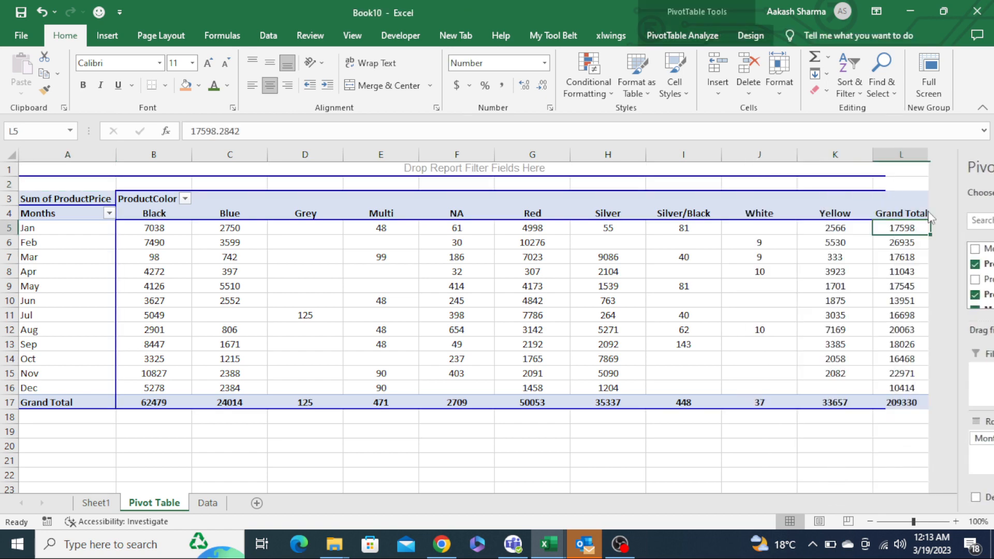
# - Drill into the Jan grand total cell to list its source records, and autofit the detail table's column widths
pyautogui.doubleClick(904, 227)
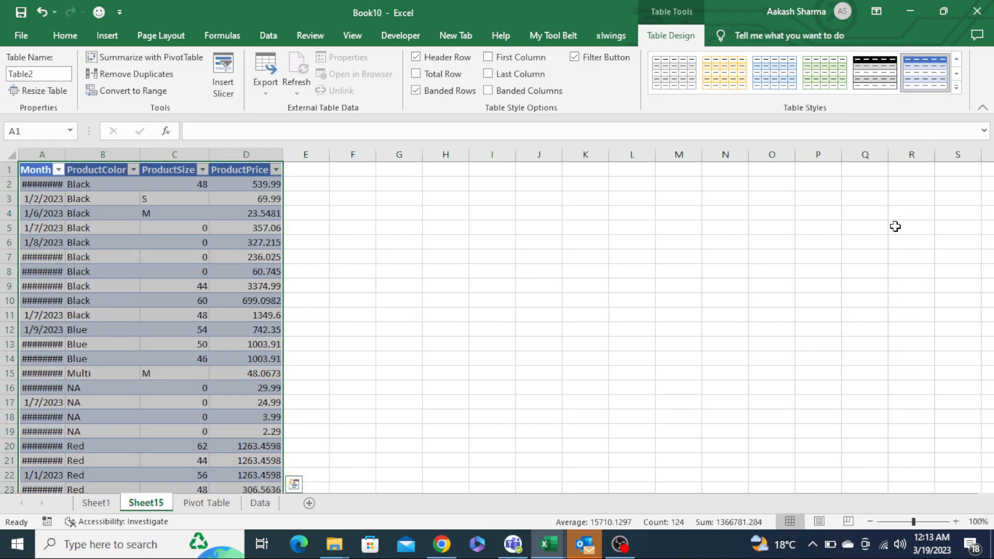
pyautogui.hotkey('alt', 'h')
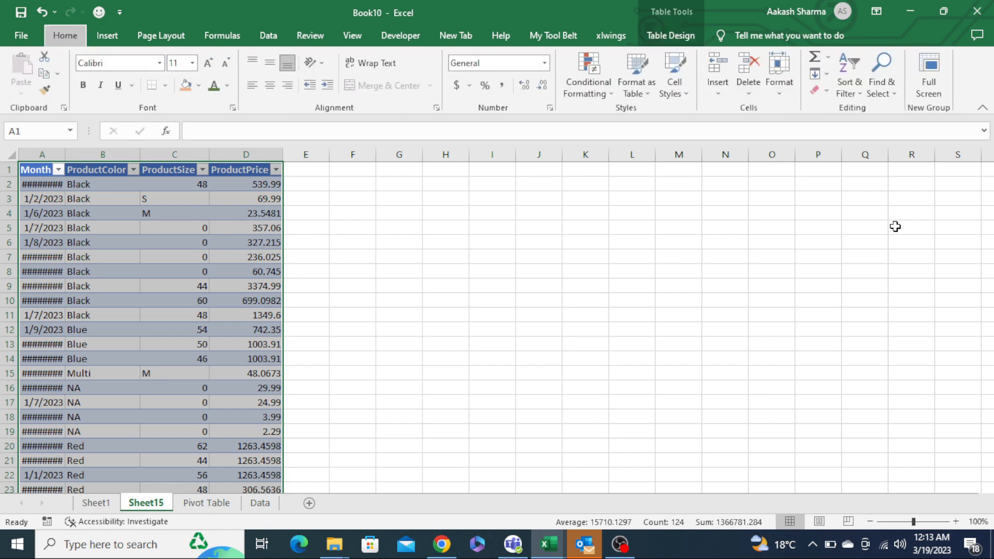
pyautogui.press('i')
pyautogui.press('Escape')
pyautogui.hotkey('alt', 'h')
pyautogui.press('o')
pyautogui.press('i')
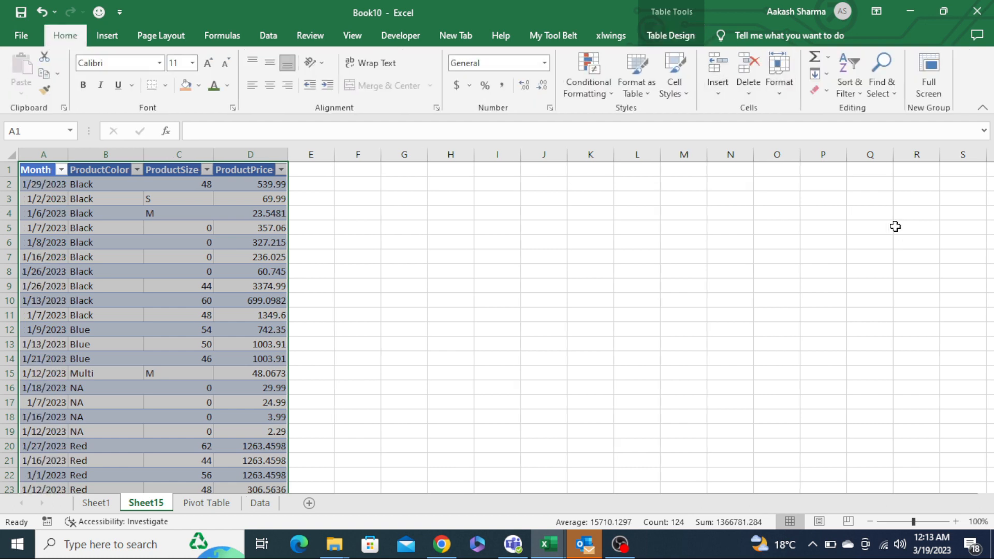
# - Compare the drill-down detail sheet with the pivot table's Jan row
pyautogui.hotkey('ctrl', 'pageup')
pyautogui.hotkey('ctrl', 'pagedown')
pyautogui.hotkey('ctrl', 'pagedown')
pyautogui.hscroll(1, 896, 227)
pyautogui.hotkey('ctrl', 'Up')
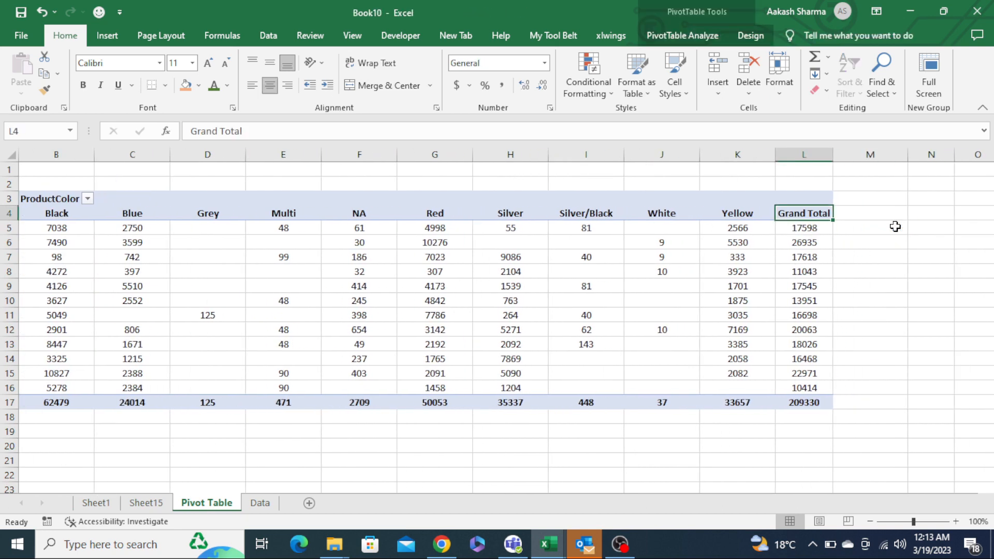
pyautogui.hotkey('ctrl', 'Left')
pyautogui.press('Down')
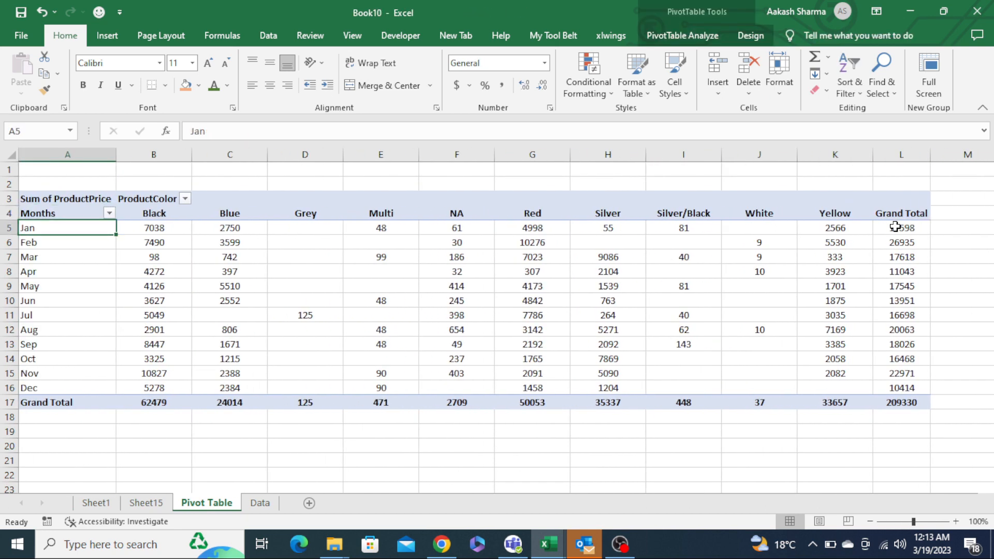
pyautogui.hotkey('ctrl', 'pagedown')
pyautogui.hotkey('ctrl', 'pageup')
pyautogui.hotkey('ctrl', 'pageup')
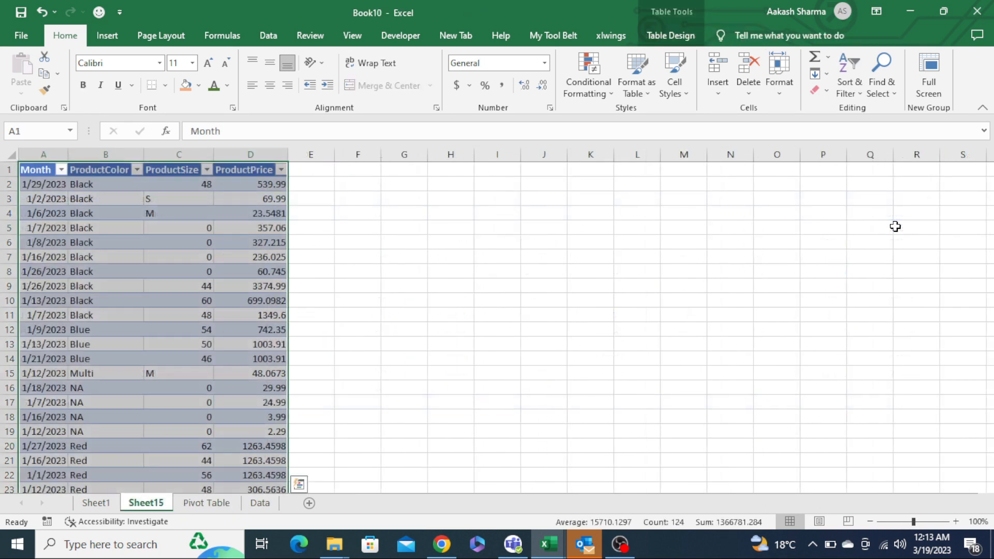
pyautogui.hotkey('ctrl', 'Home')
pyautogui.press('Right')
pyautogui.press('Left')
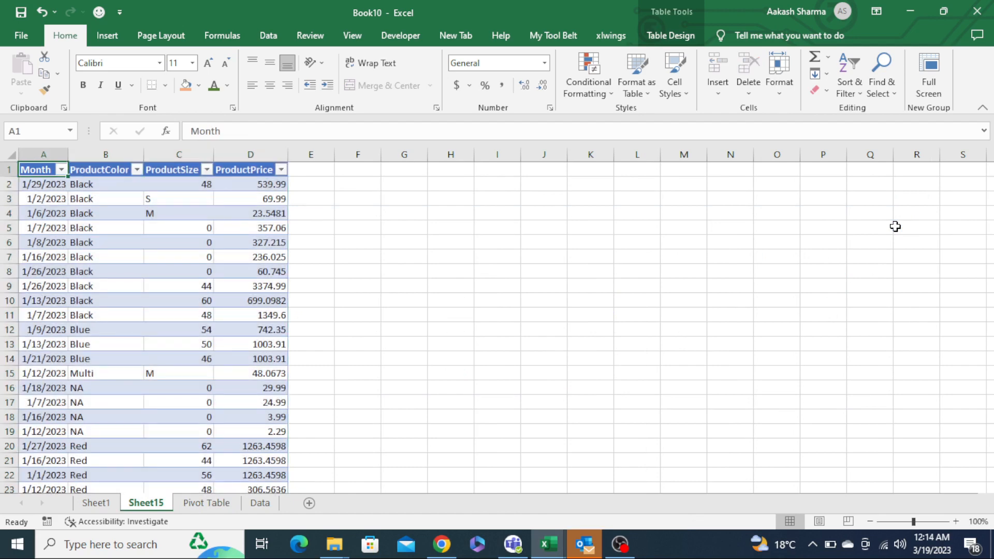
# - Inspect the dates listed in the detail table's Month filter
pyautogui.hotkey('alt', 'Down')
pyautogui.press('Down')
pyautogui.press('Down')
pyautogui.press('Down')
pyautogui.press('Down')
pyautogui.press('Down')
pyautogui.press('Down')
pyautogui.press('Down')
pyautogui.press('Down')
pyautogui.press('Return')
pyautogui.press('Down')
pyautogui.press('Down')
pyautogui.press('Down')
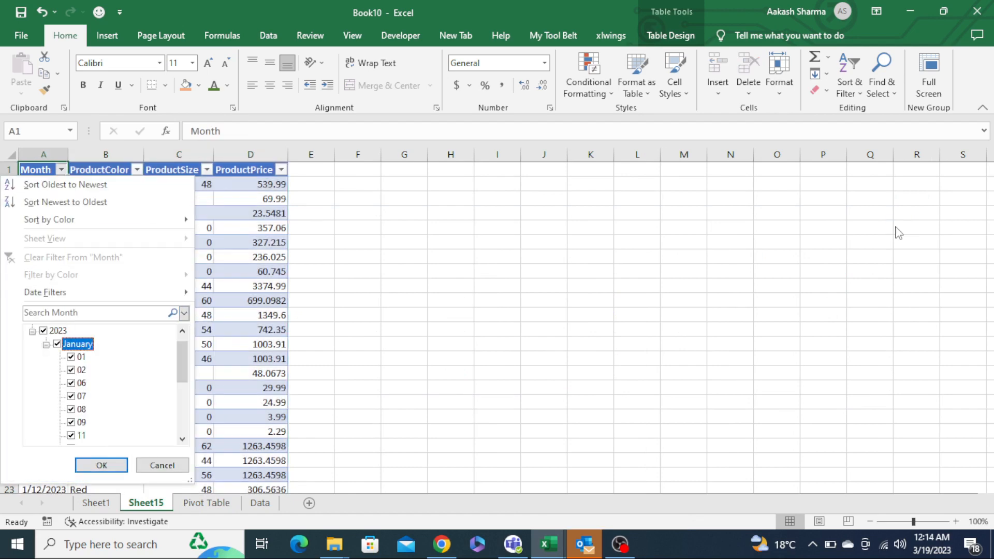
pyautogui.press('End')
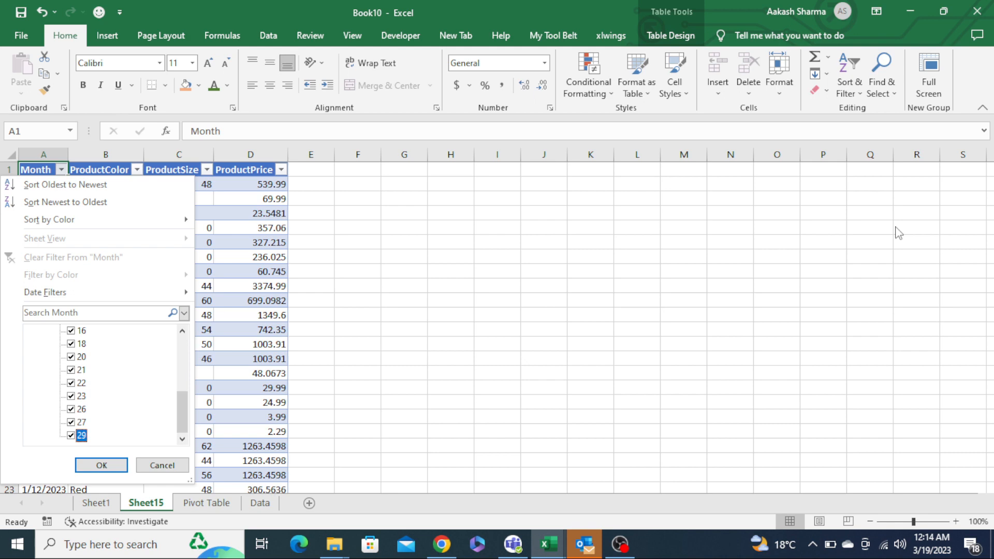
pyautogui.press('Escape')
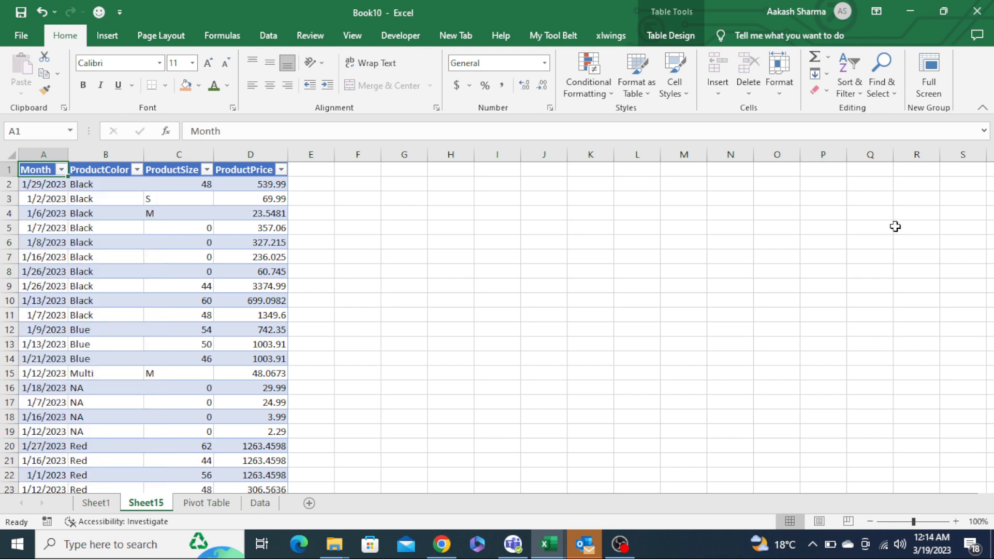
# - Select the Jan row values in the pivot table to check their total
pyautogui.hotkey('ctrl', 'pagedown')
pyautogui.press('Right')
pyautogui.press('Right')
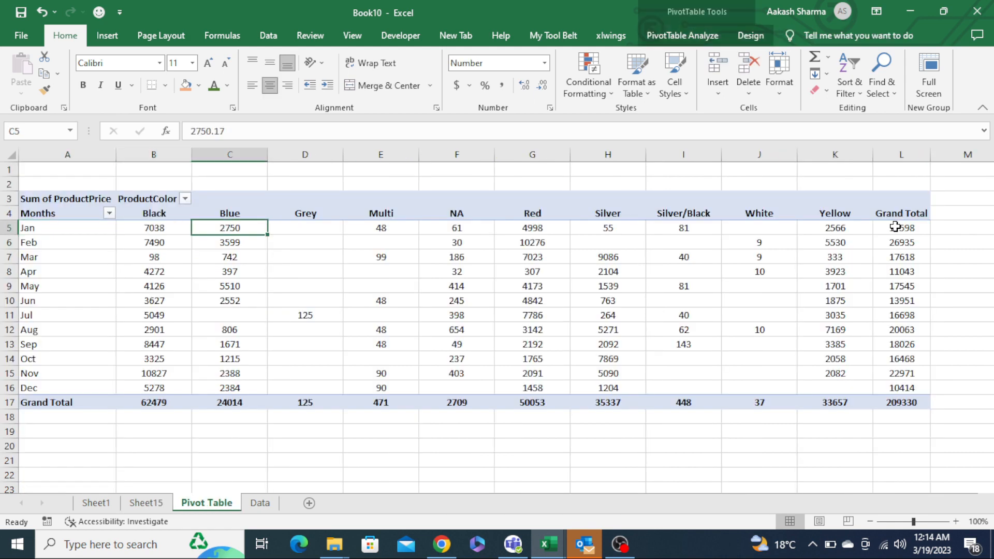
pyautogui.press('Up')
pyautogui.hotkey('ctrl', 'Right')
pyautogui.press('Down')
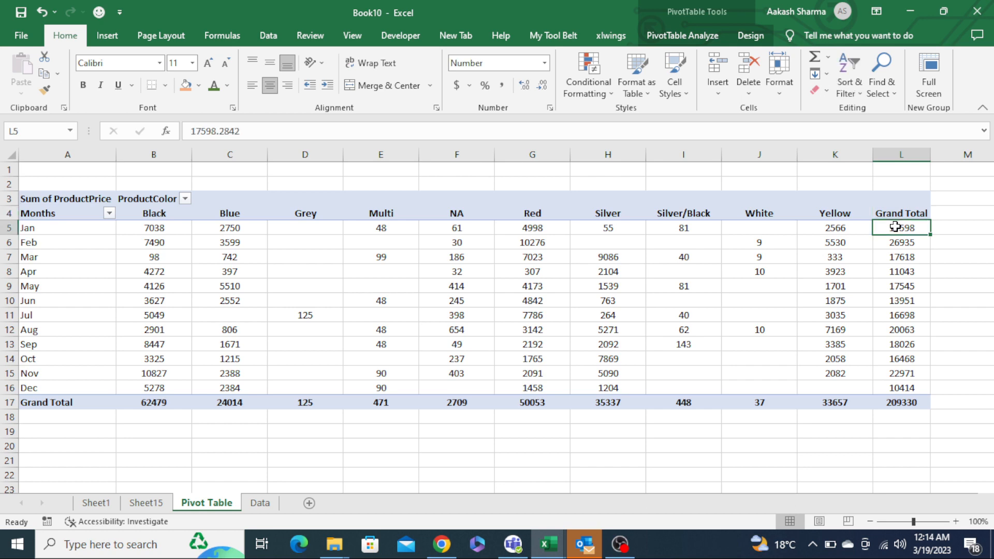
pyautogui.press('Up')
pyautogui.hotkey('ctrl', 'Left')
pyautogui.press('Down')
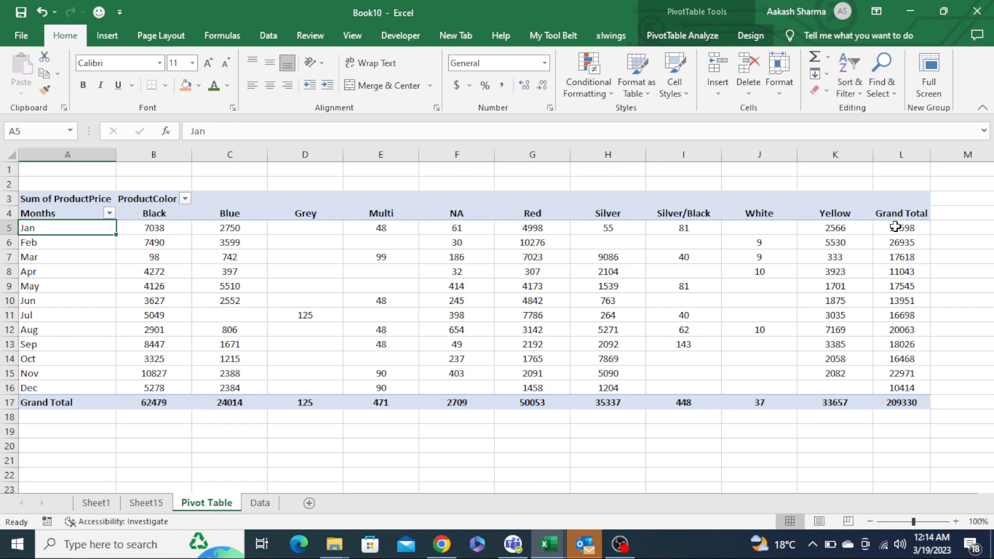
pyautogui.hotkey('ctrl', 'shift', 'Right')
pyautogui.hotkey('ctrl', 'shift', 'Left')
pyautogui.hotkey('shift', 'Right')
pyautogui.hotkey('shift', 'Right')
pyautogui.hotkey('shift', 'Right')
pyautogui.hotkey('shift', 'Right')
pyautogui.hotkey('shift', 'Right')
pyautogui.hotkey('shift', 'Right')
pyautogui.hotkey('shift', 'Right')
pyautogui.hotkey('shift', 'Right')
pyautogui.hotkey('shift', 'Right')
pyautogui.hotkey('shift', 'Right')
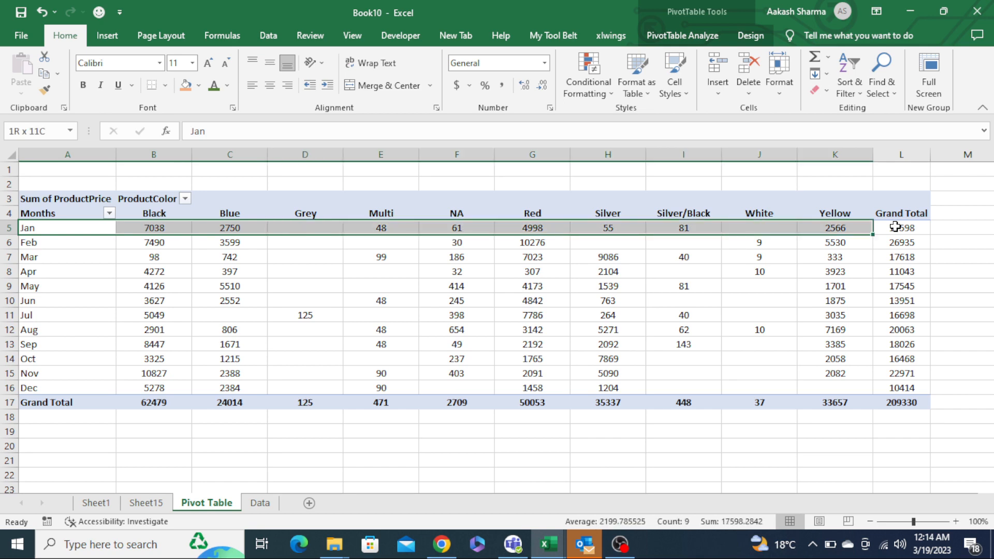
# - Delete the drill-down detail worksheet
pyautogui.hotkey('ctrl', 'pageup')
pyautogui.hotkey('ctrl', 'shift', 'End')
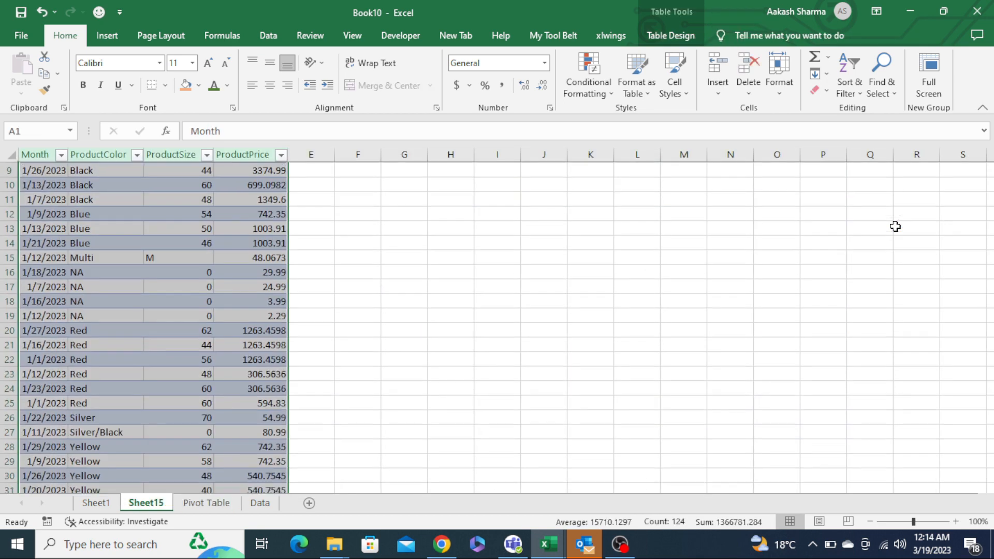
pyautogui.hotkey('alt', 'h')
pyautogui.press('d')
pyautogui.press('s')
pyautogui.press('Return')
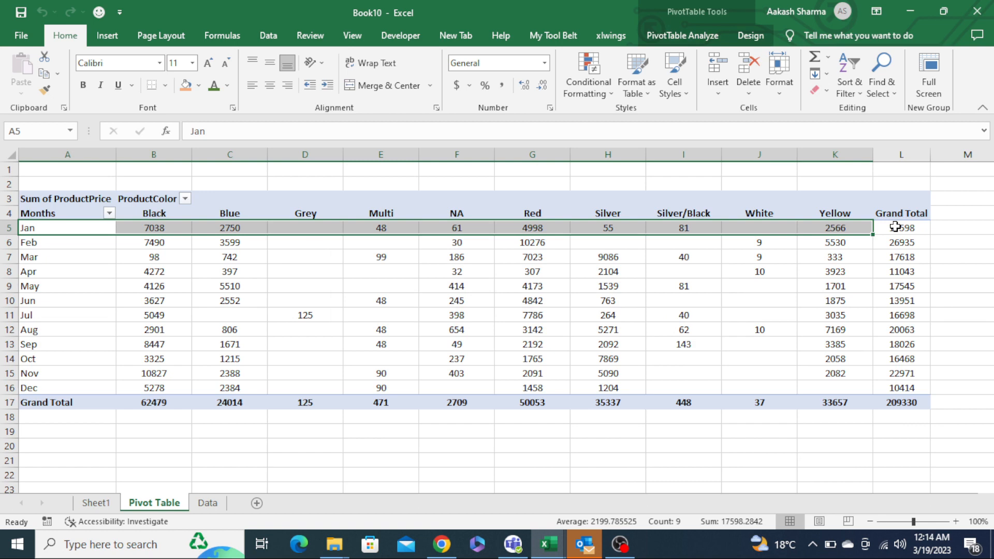
# - Turn off Enable show details in the pivot table's options so double-clicking no longer creates detail sheets
pyautogui.hotkey('ctrl', 'Up')
pyautogui.hotkey('ctrl', 'Up')
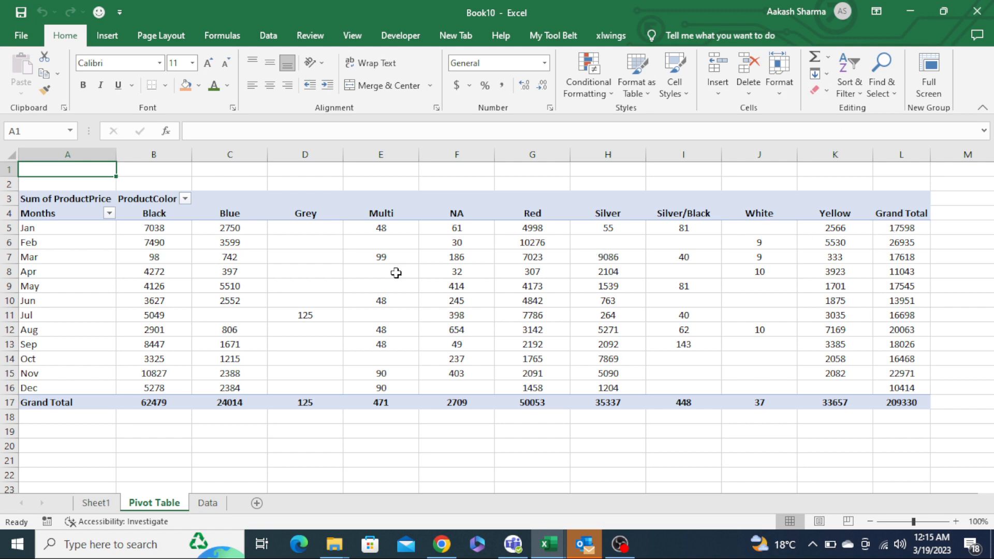
pyautogui.rightClick(286, 262)
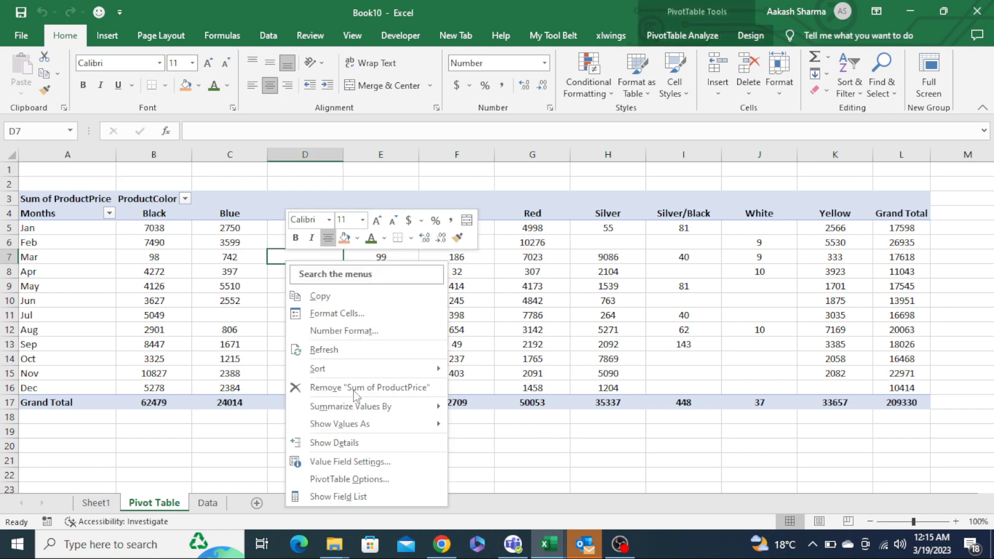
pyautogui.click(368, 479)
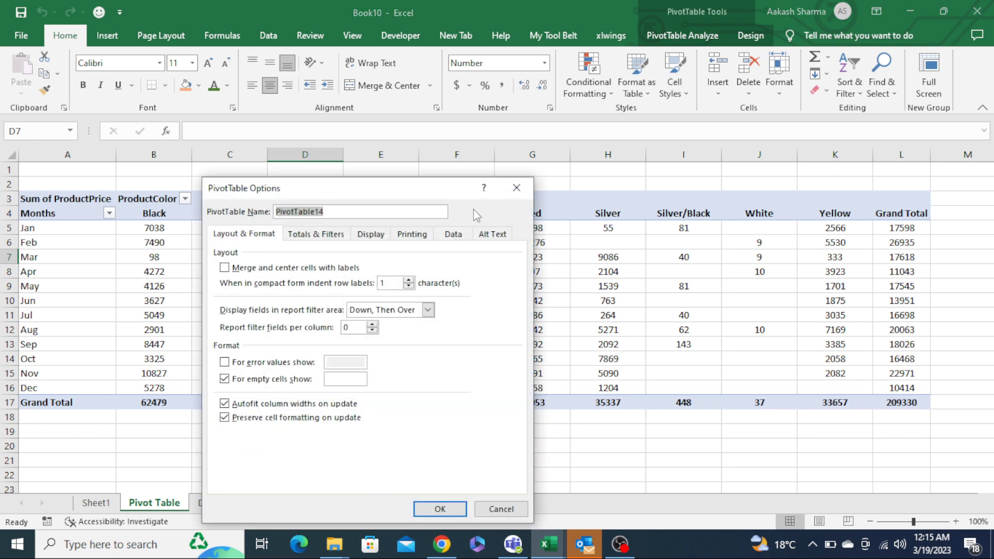
pyautogui.click(459, 238)
pyautogui.moveTo(414, 196); pyautogui.dragTo(413, 167)
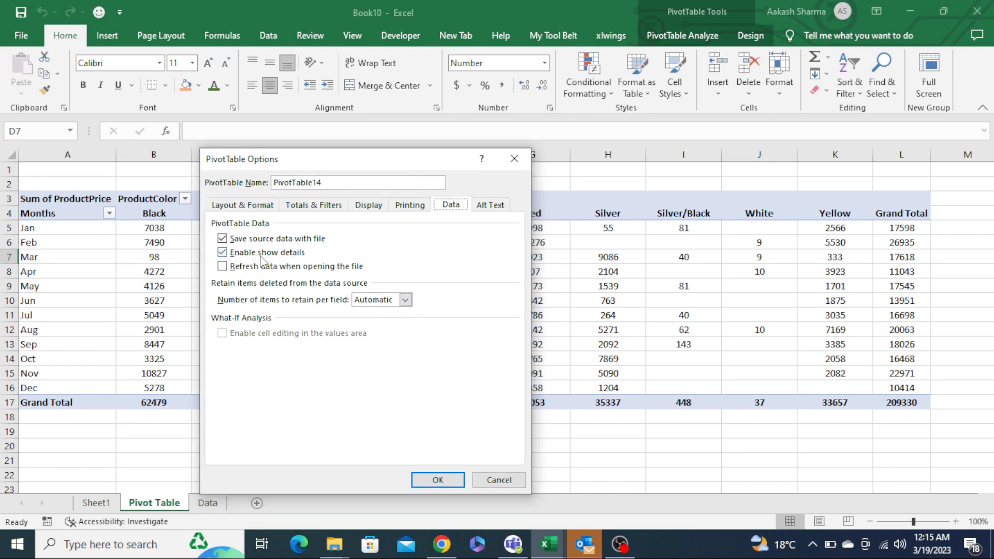
pyautogui.click(229, 256)
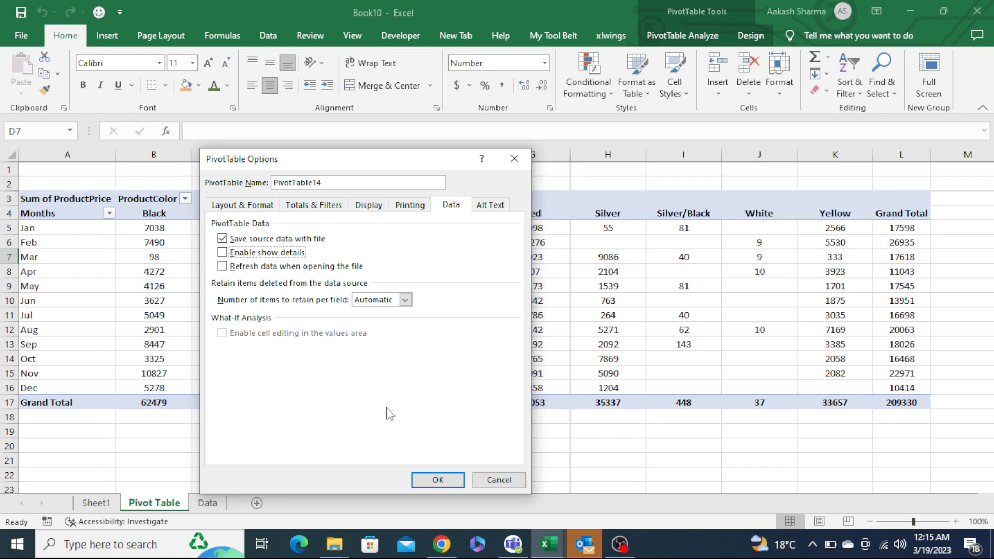
pyautogui.click(438, 481)
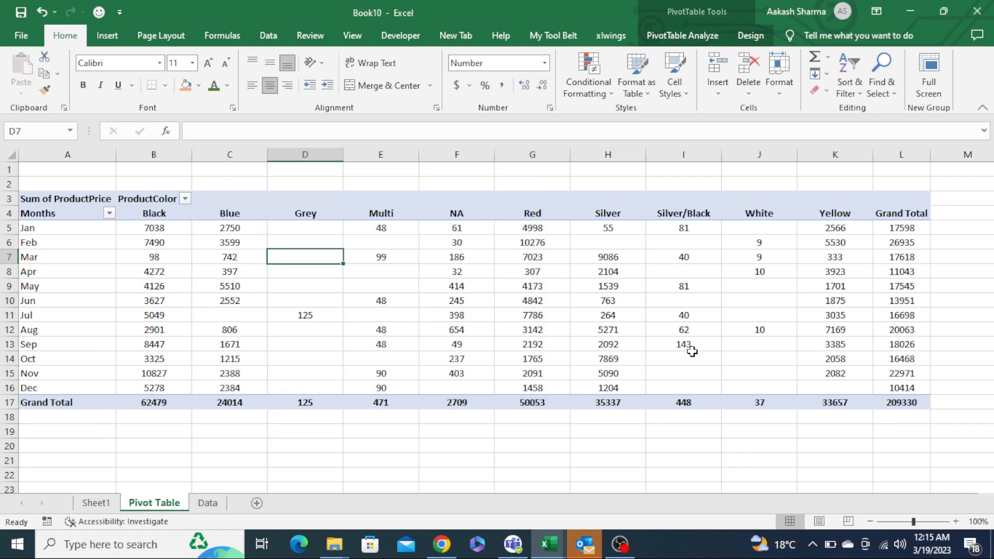
# - Try to drill down into the Jan grand total of the pivot table and dismiss the message
pyautogui.doubleClick(901, 229)
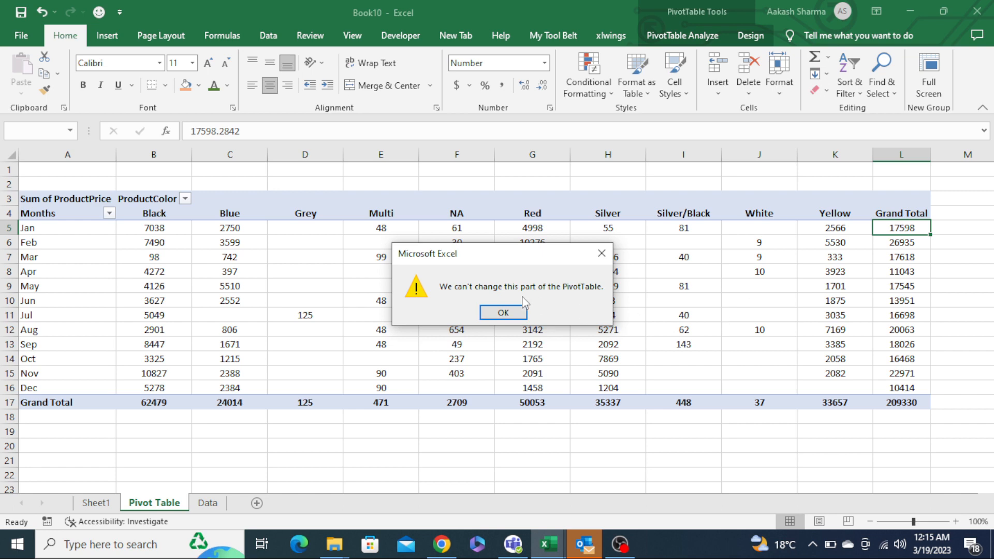
pyautogui.click(502, 314)
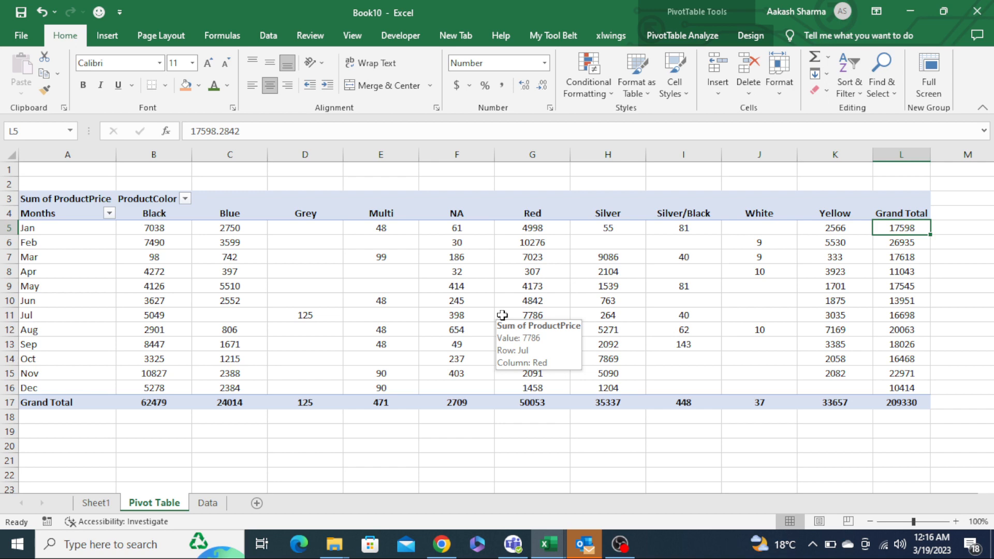
# - Review the list of pivot table tips on Sheet1
pyautogui.hotkey('ctrl', 'pageup')
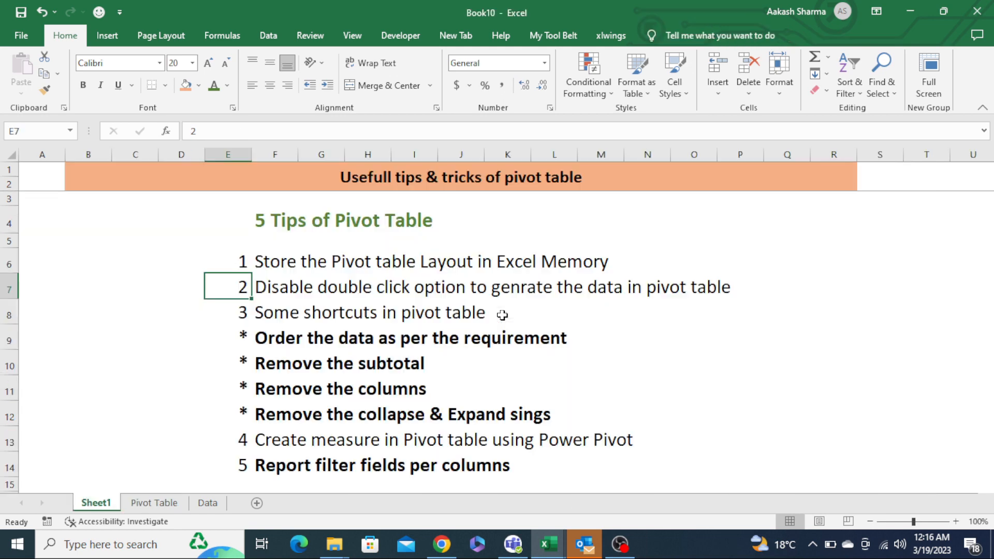
pyautogui.press('Up')
pyautogui.press('Down')
pyautogui.hotkey('shift', 'Right')
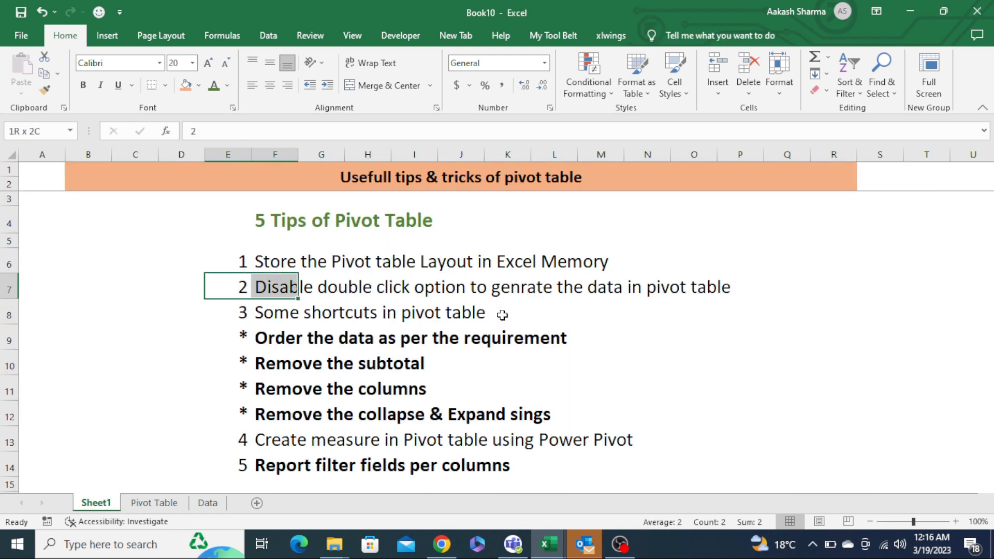
pyautogui.press('Down')
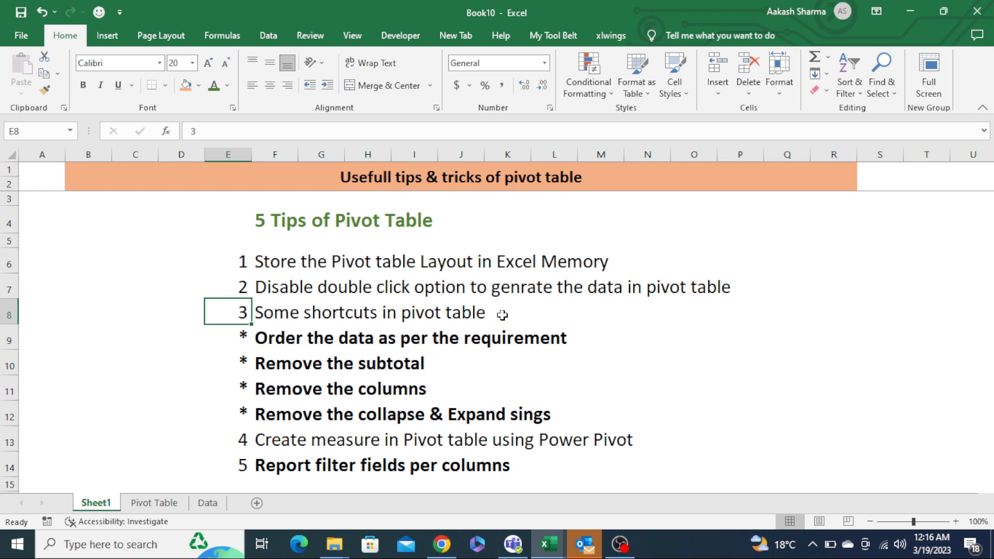
pyautogui.hotkey('ctrl', 'pagedown')
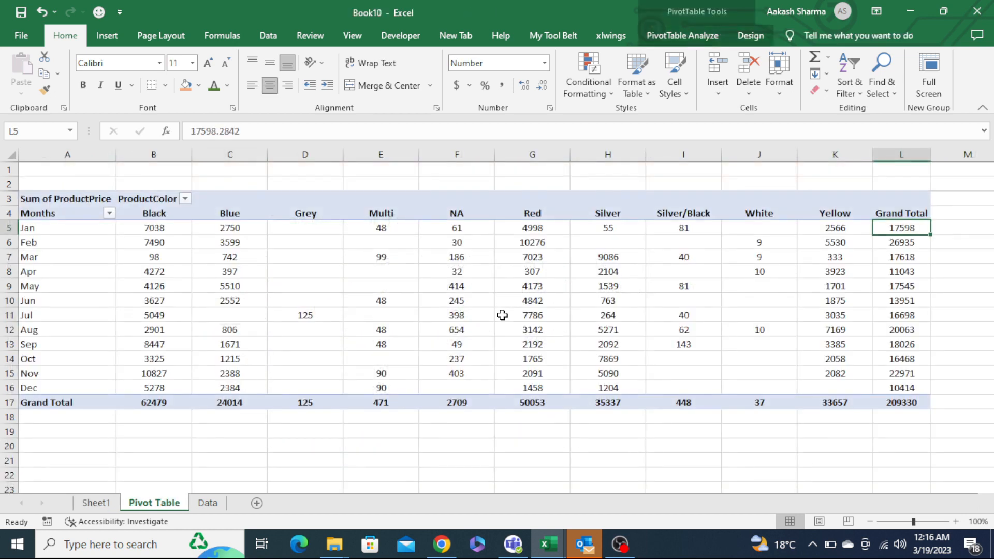
pyautogui.press('Left')
pyautogui.press('Left')
pyautogui.press('Up')
pyautogui.press('Home')
pyautogui.press('Down')
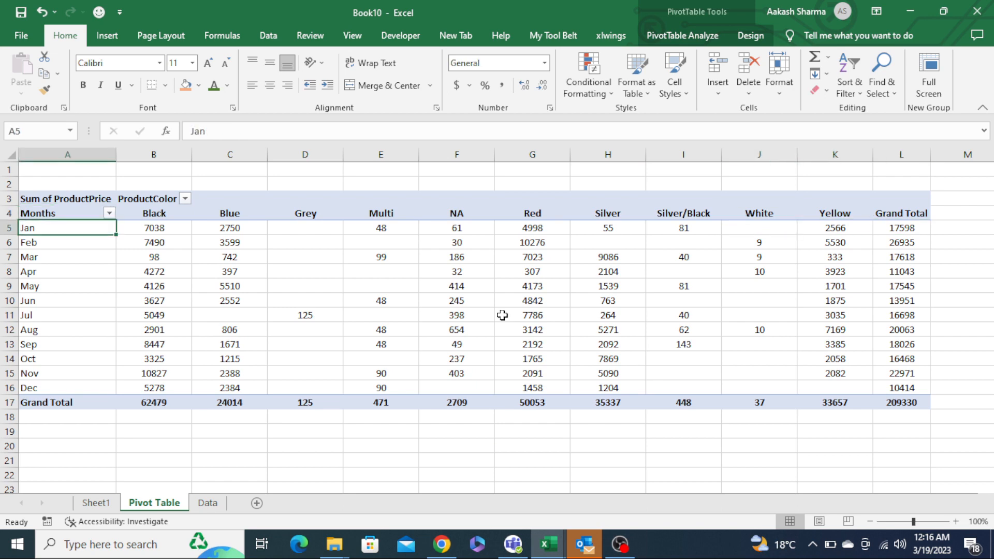
pyautogui.press('Down')
pyautogui.press('Up')
pyautogui.press('Up')
pyautogui.hotkey('ctrl', 'shift', 'Down')
pyautogui.hotkey('ctrl', 'shift', 'Right')
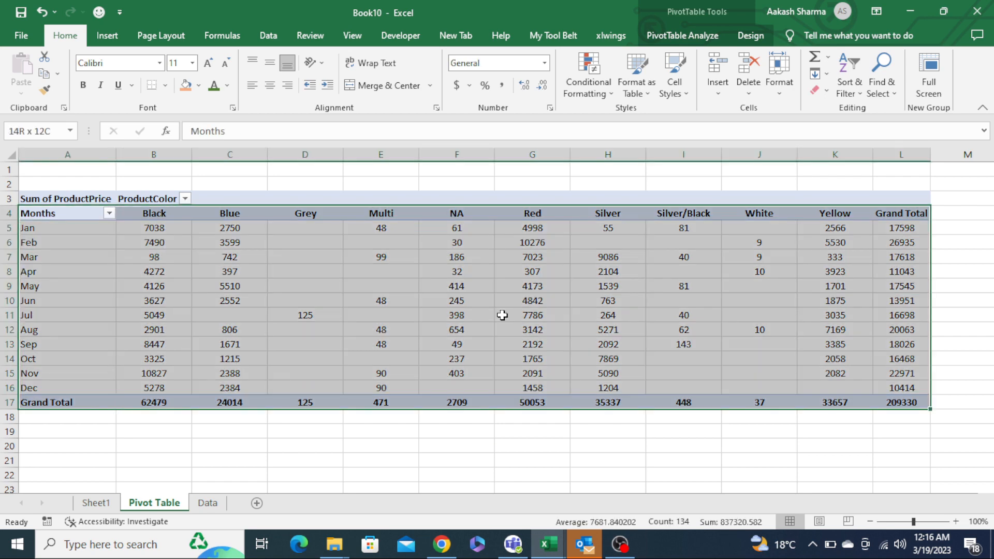
pyautogui.press('Left')
pyautogui.hotkey('ctrl', 'shift', 'Down')
pyautogui.hotkey('ctrl', 'shift', 'Right')
pyautogui.press('Down')
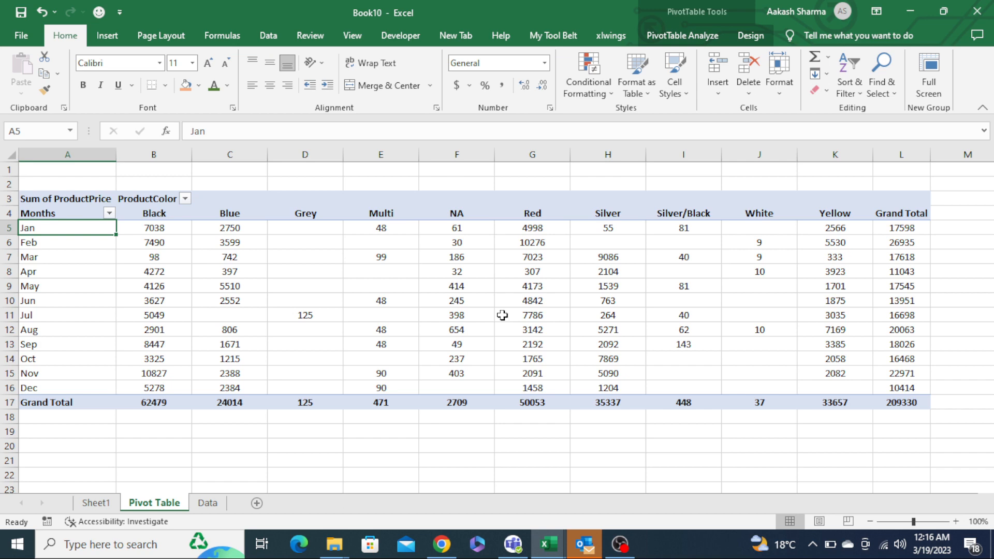
# - Move the Mar, Apr and May rows to the top of the pivot table's month list
pyautogui.press('Down')
pyautogui.press('Down')
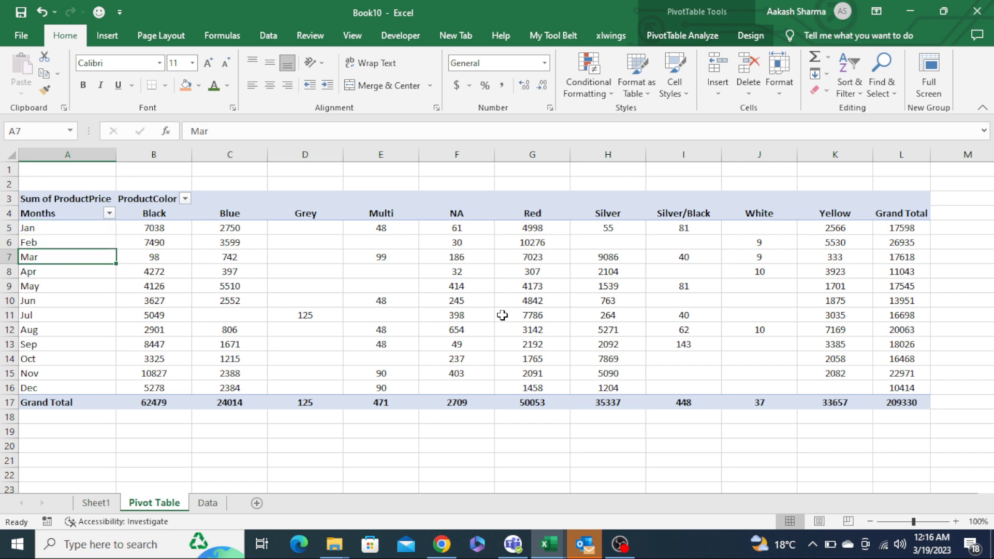
pyautogui.hotkey('shift', 'Down')
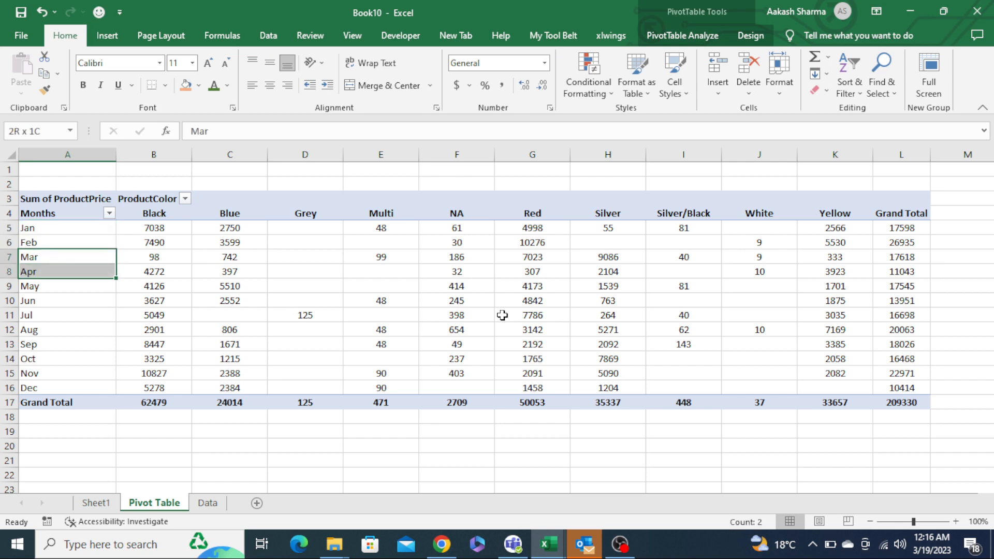
pyautogui.hotkey('shift', 'Down')
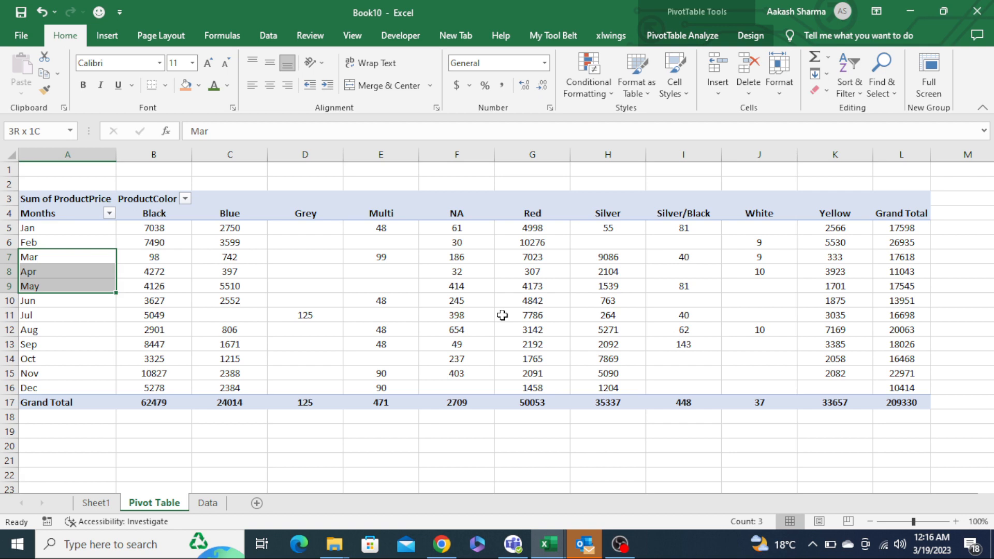
pyautogui.hotkey('ctrl', 'c')
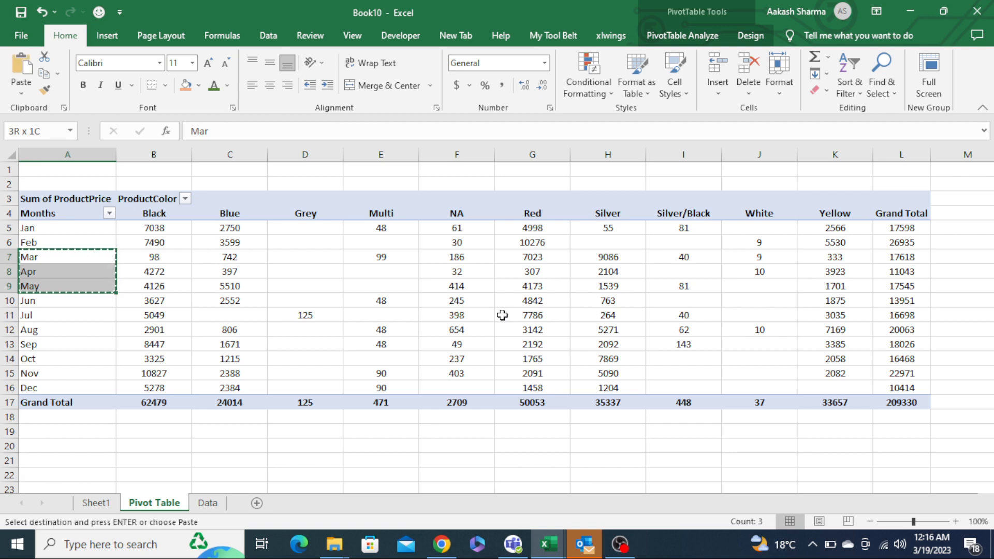
pyautogui.press('Up')
pyautogui.press('Up')
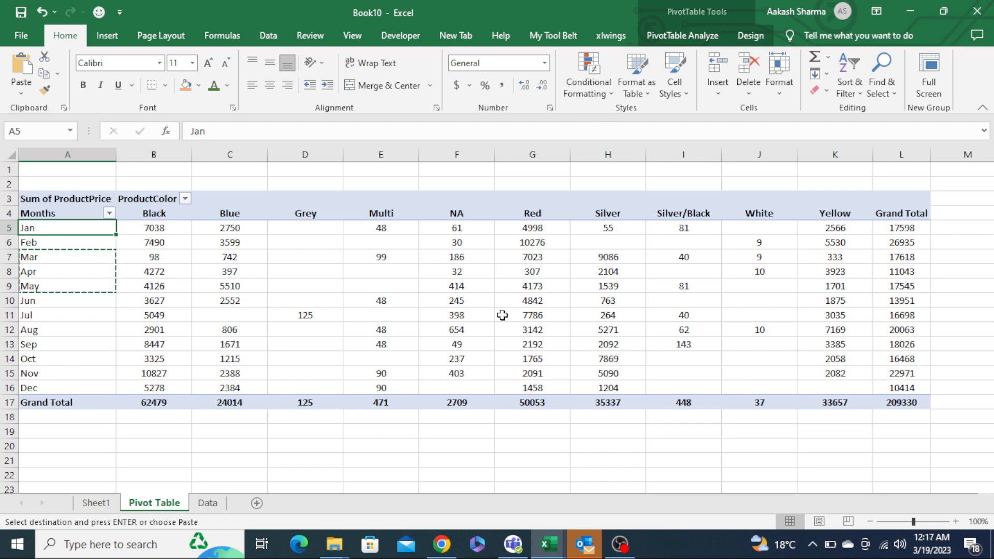
pyautogui.press('Return')
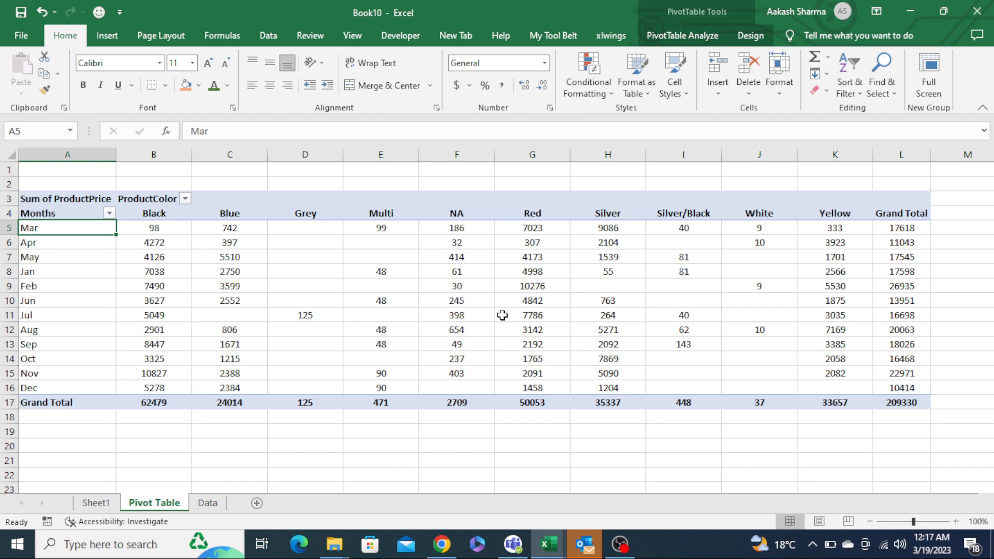
# - Move the Aug row up to the second position, directly below Mar, in the pivot table
pyautogui.hotkey('shift', 'Down')
pyautogui.hotkey('shift', 'Down')
pyautogui.hotkey('shift', 'Down')
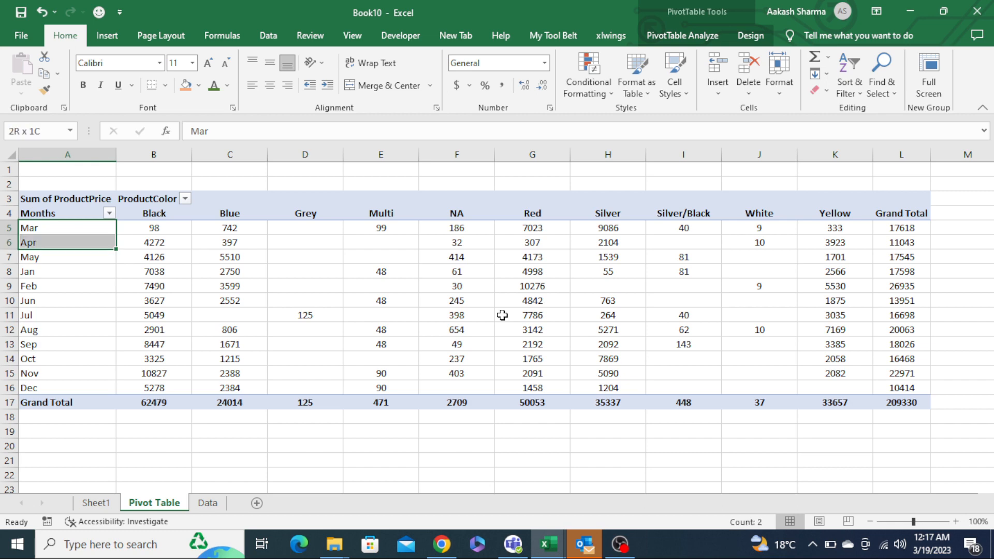
pyautogui.press('Down')
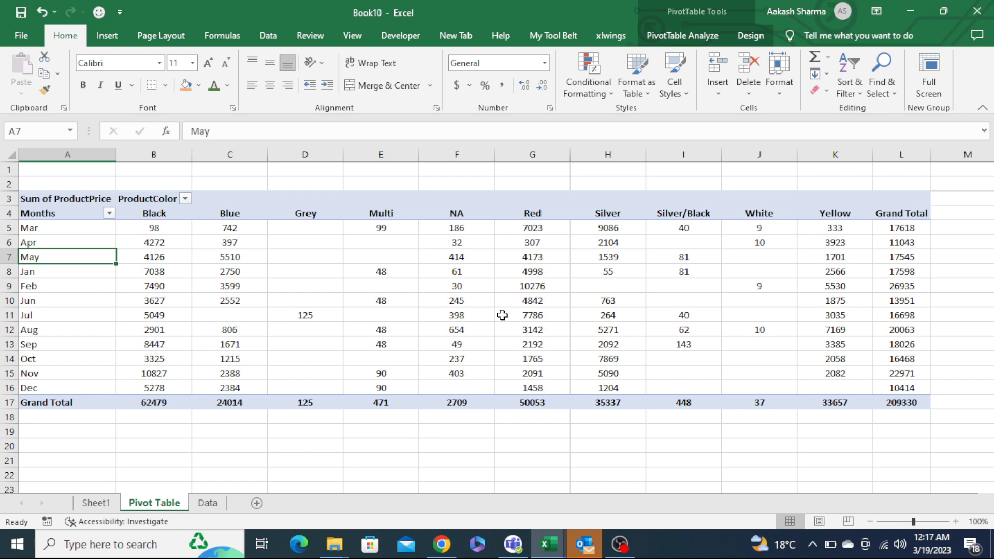
pyautogui.press('Down')
pyautogui.press('Down')
pyautogui.press('Down')
pyautogui.press('Down')
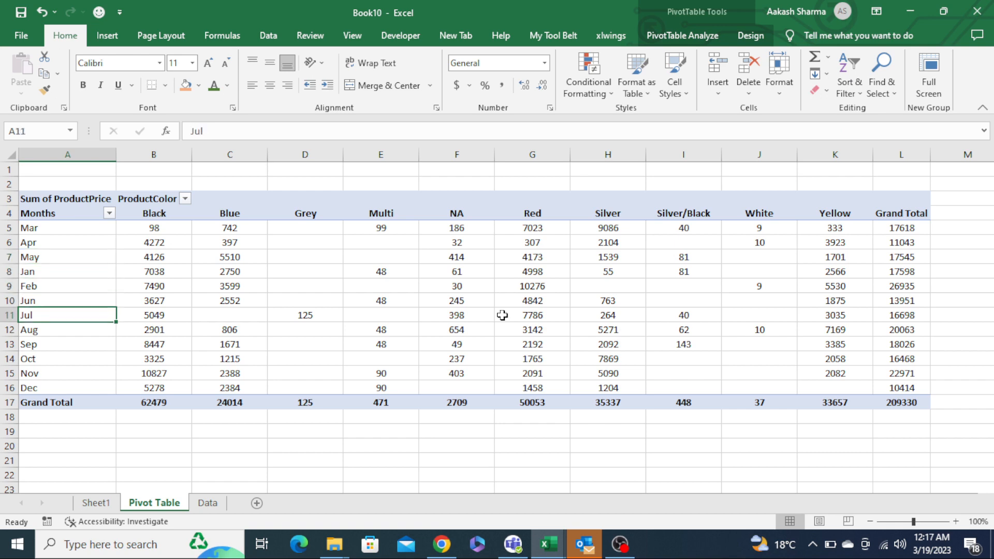
pyautogui.press('Down')
pyautogui.hotkey('ctrl', 'x')
pyautogui.hotkey('ctrl', 'Up')
pyautogui.press('Down')
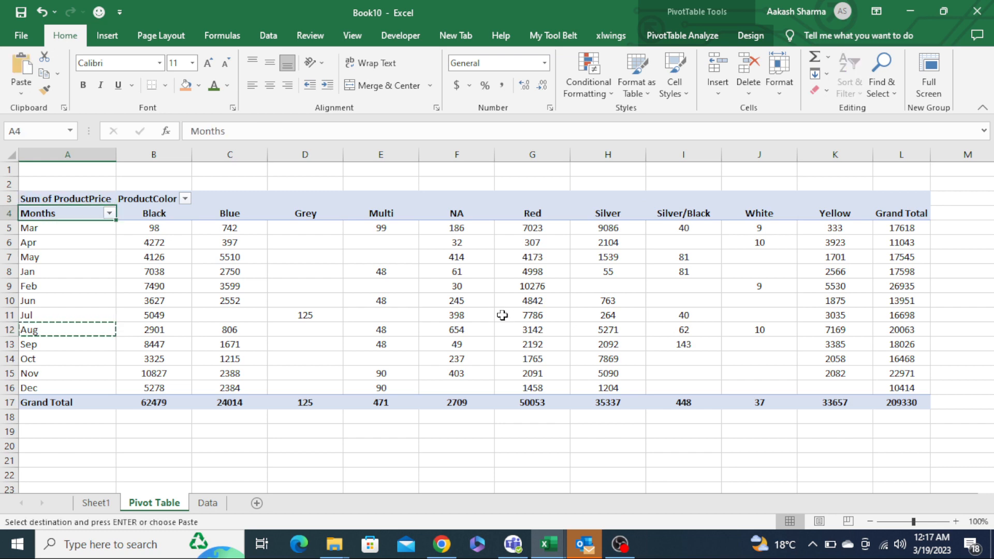
pyautogui.press('Down')
pyautogui.press('Down')
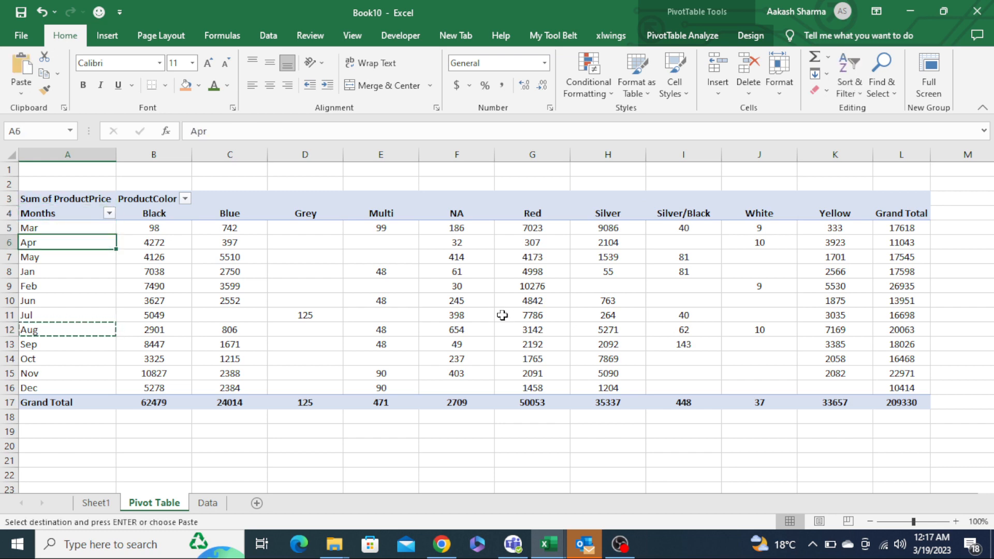
pyautogui.press('Return')
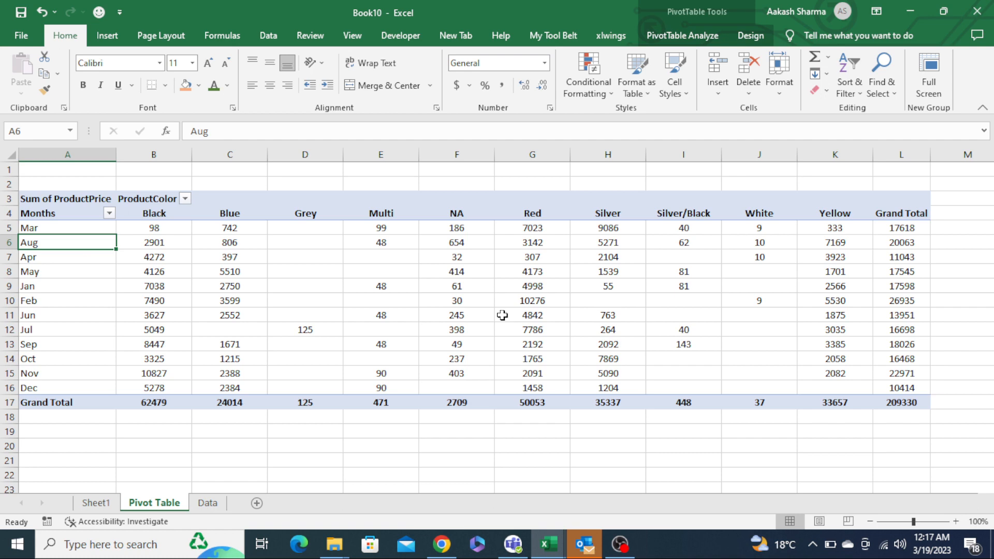
# - Review the shortcut tips listed under item 3 on Sheet1
pyautogui.hotkey('ctrl', 'pageup')
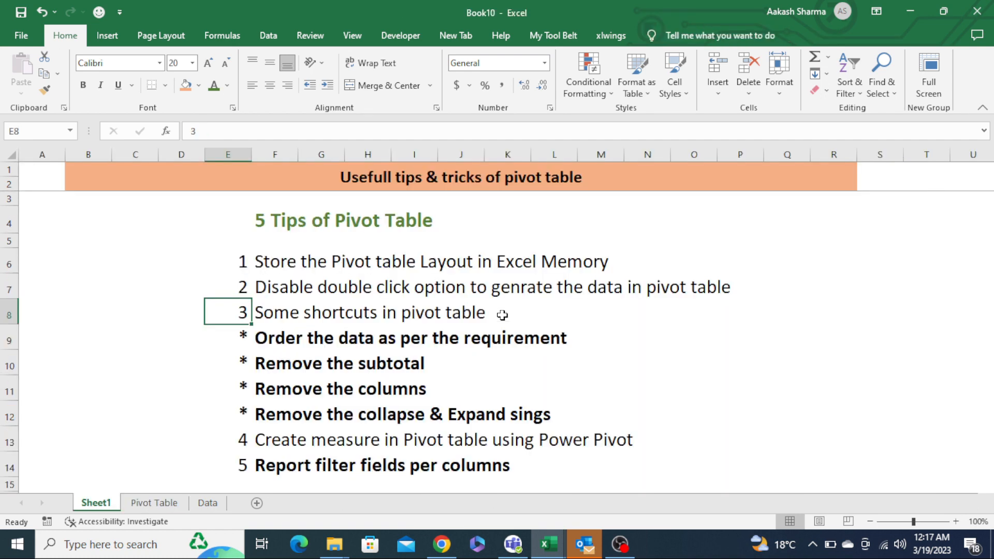
pyautogui.press('Down')
pyautogui.hotkey('shift', 'Right')
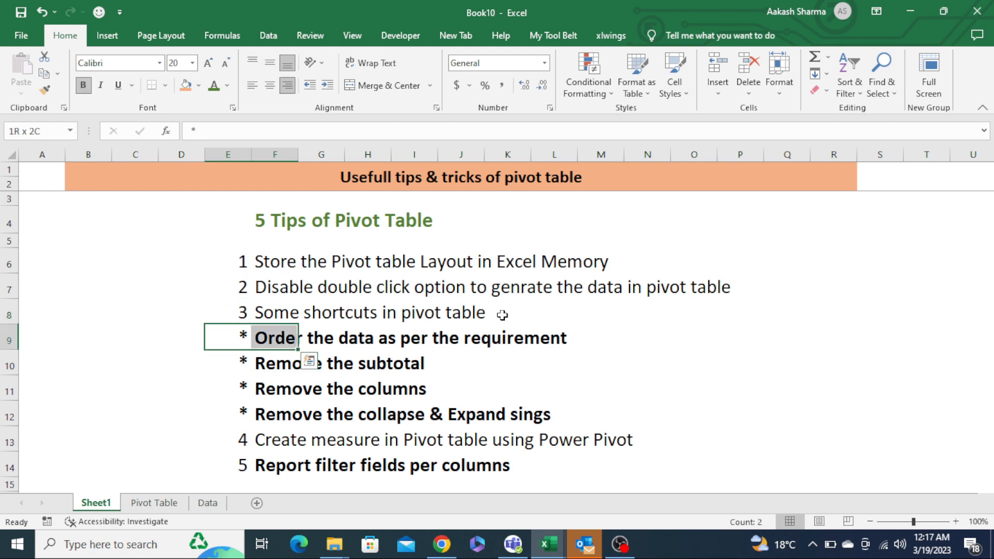
pyautogui.press('Down')
pyautogui.hotkey('ctrl', 'pagedown')
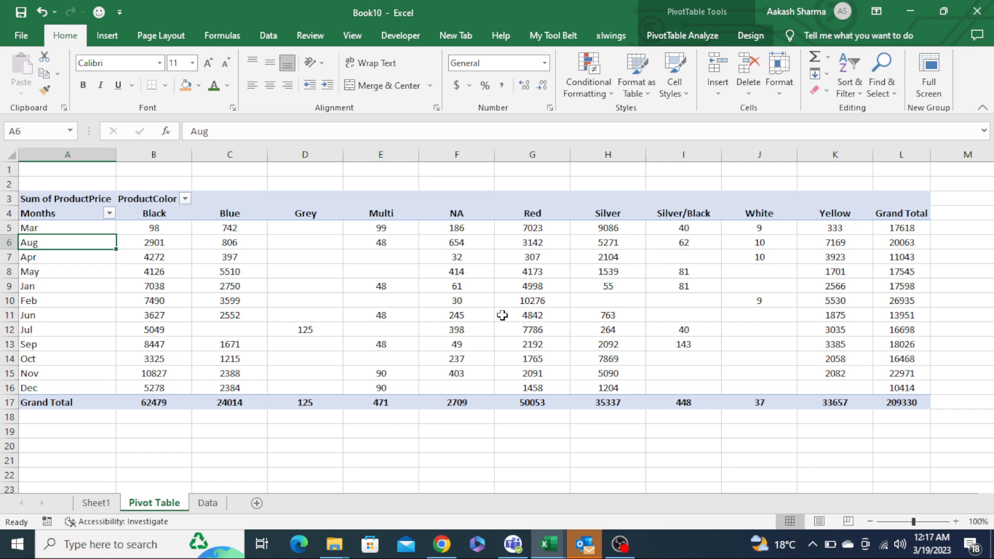
# - Set the pivot table's subtotals to Show all Subtotals at Bottom of Group
pyautogui.click(261, 269)
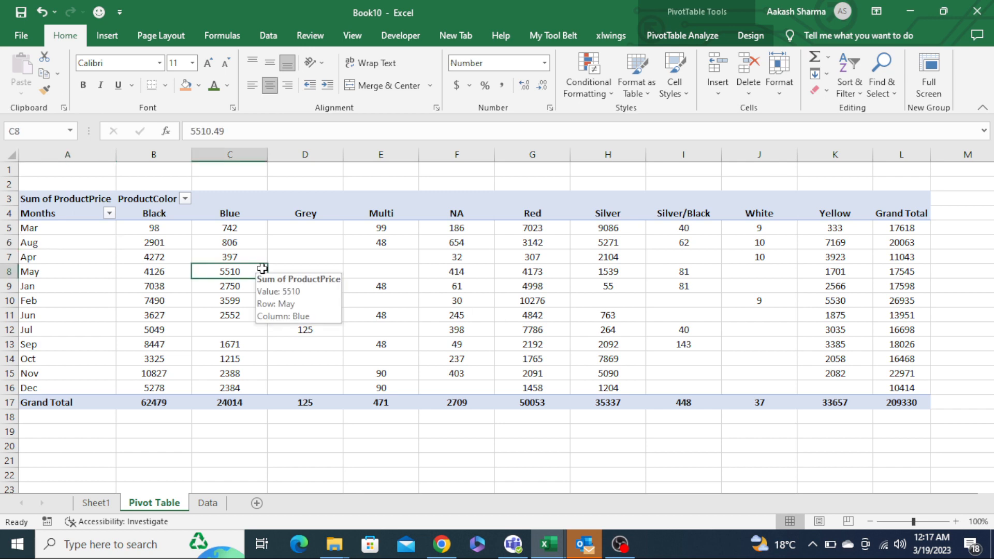
pyautogui.click(750, 36)
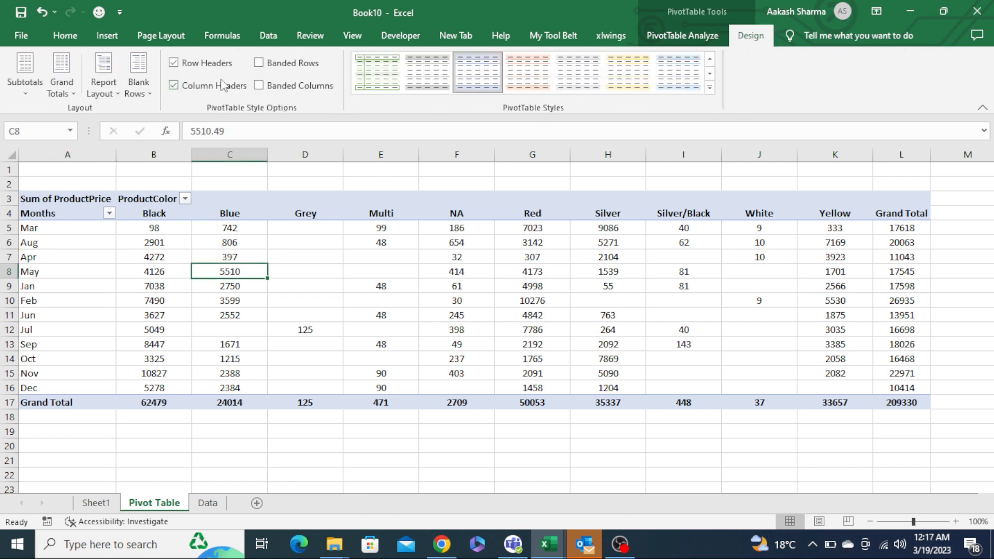
pyautogui.click(27, 93)
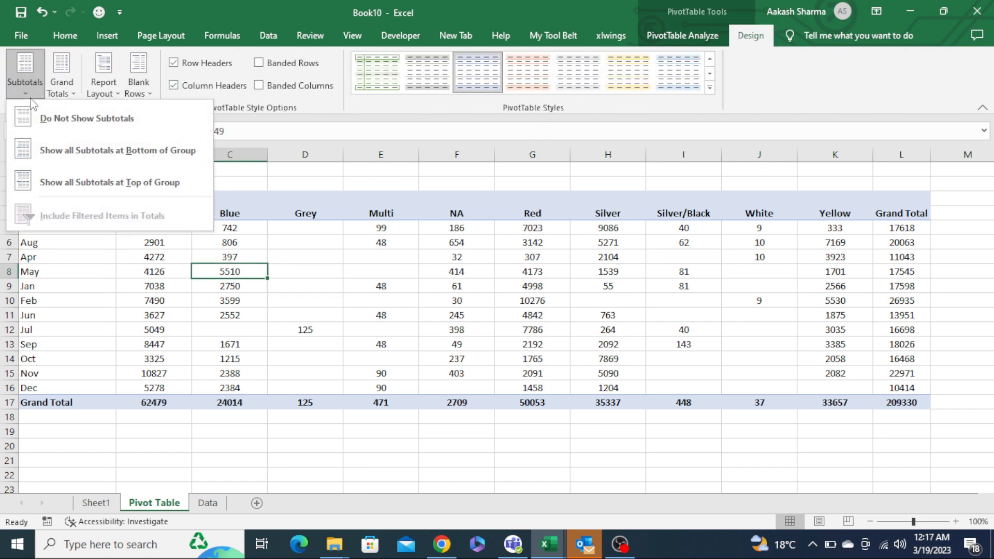
pyautogui.click(89, 147)
# - Open the PivotTable field list from a value cell
pyautogui.rightClick(135, 270)
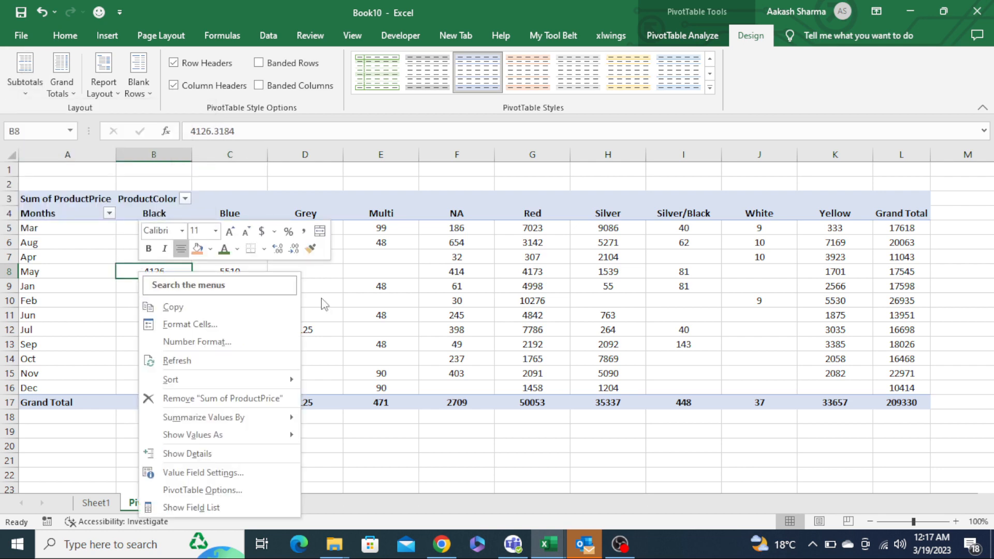
pyautogui.click(185, 508)
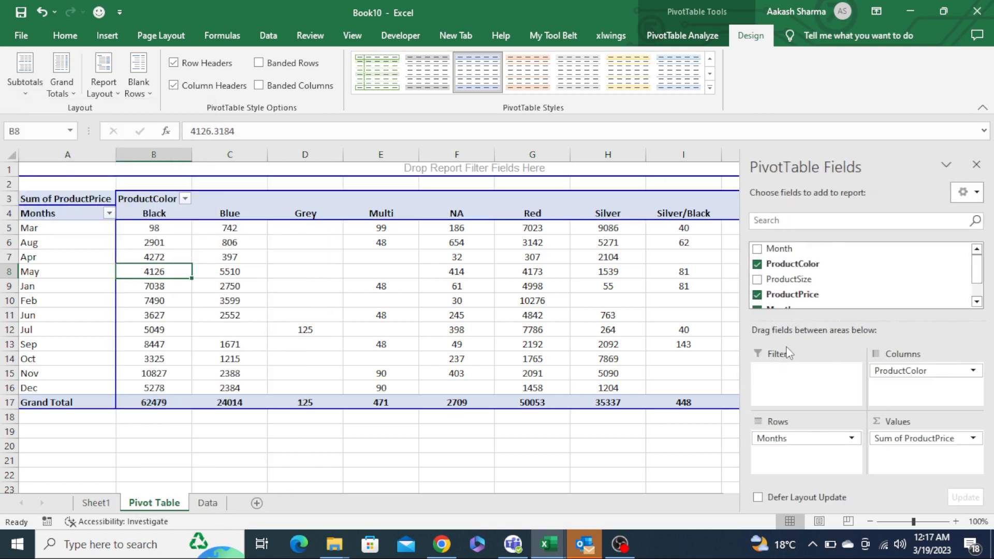
# - Move the ProductColor field from the Columns area into Rows, below Months
pyautogui.moveTo(817, 281); pyautogui.dragTo(807, 311)
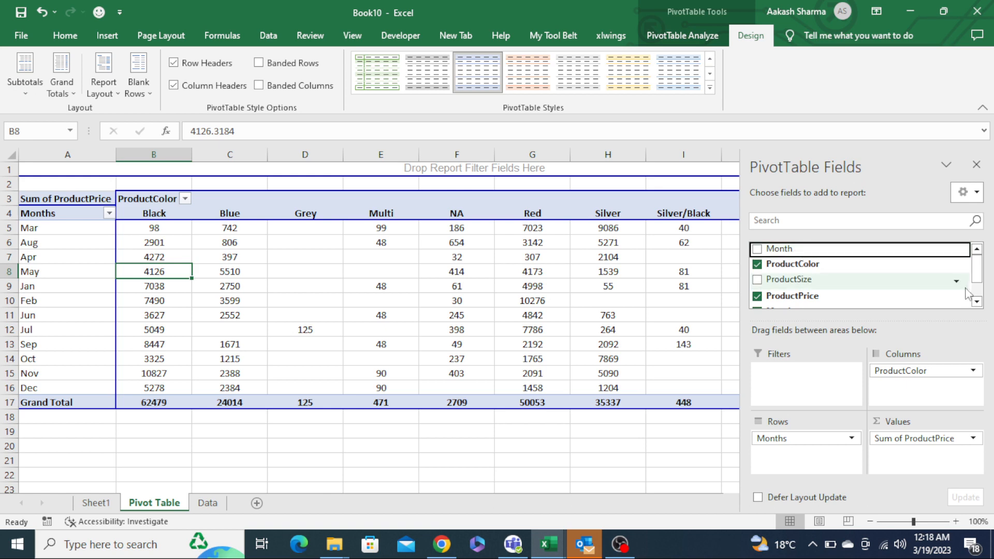
pyautogui.click(977, 302)
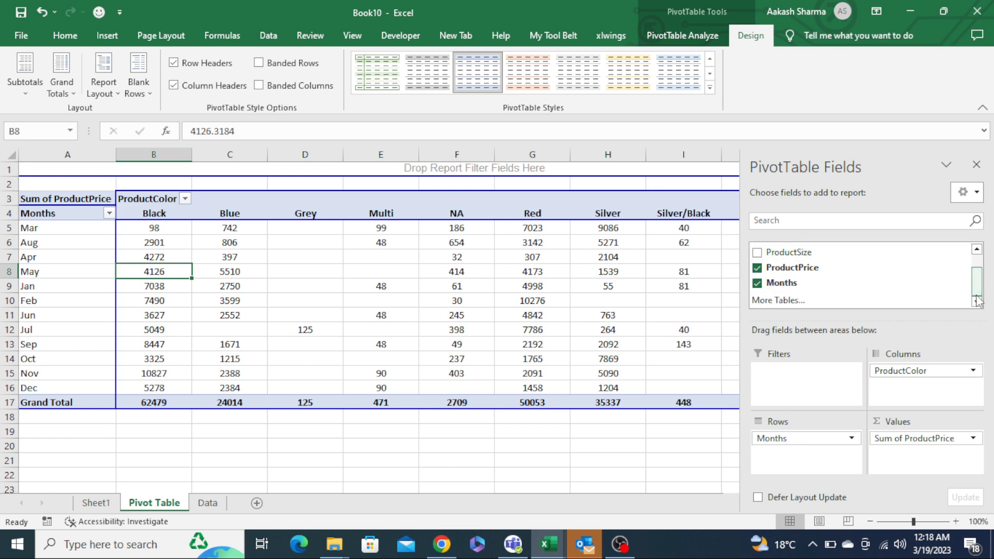
pyautogui.moveTo(908, 368); pyautogui.dragTo(804, 476)
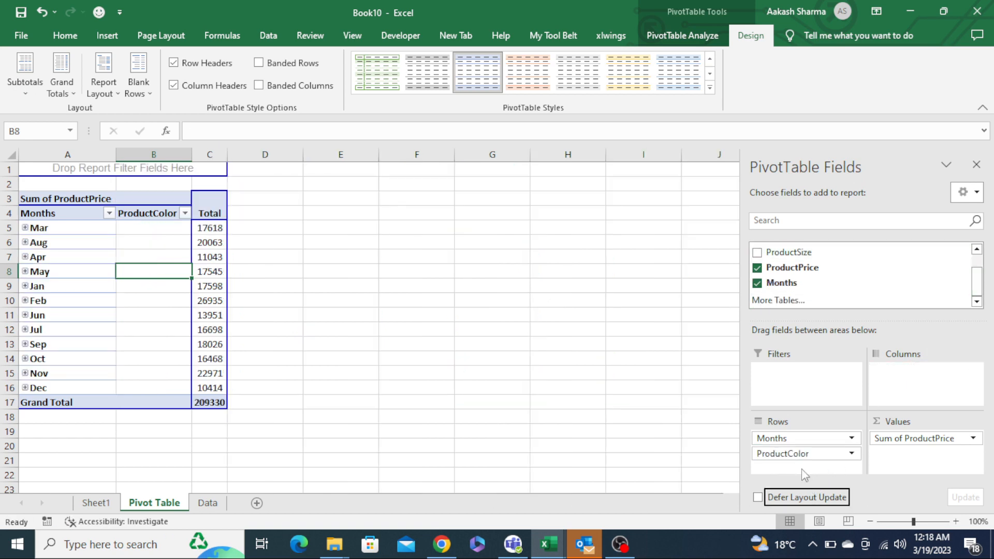
# - Ungroup the Months row field back into individual dates
pyautogui.rightClick(89, 257)
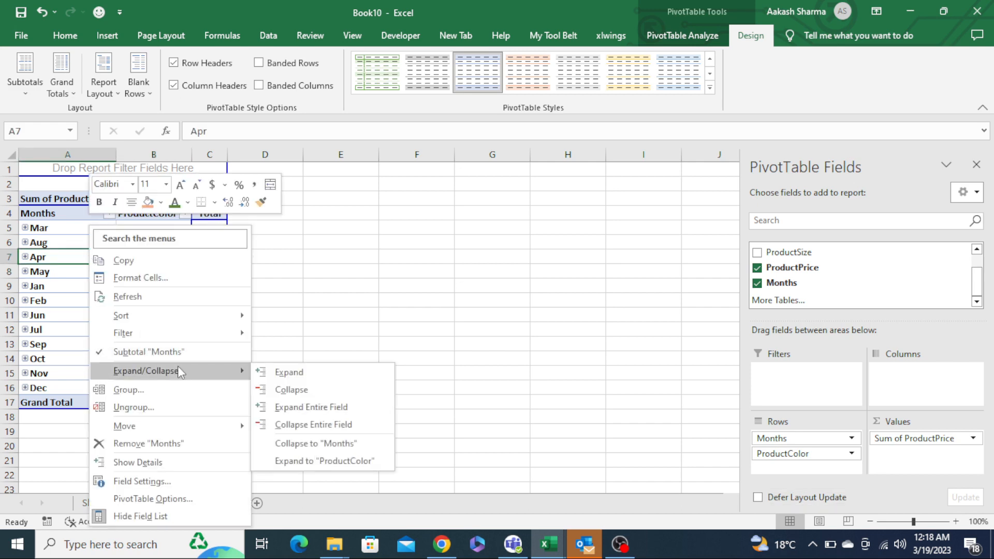
pyautogui.click(176, 407)
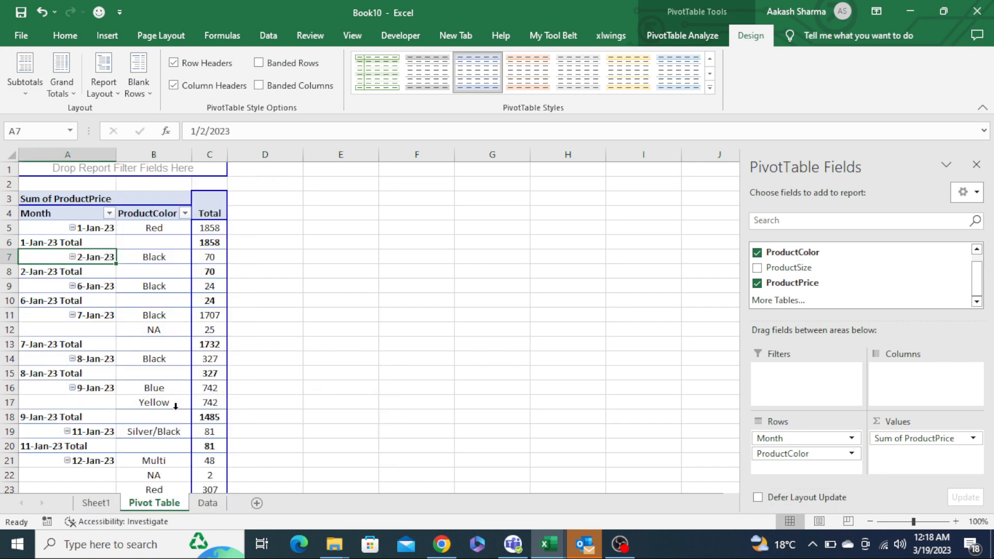
pyautogui.click(295, 225)
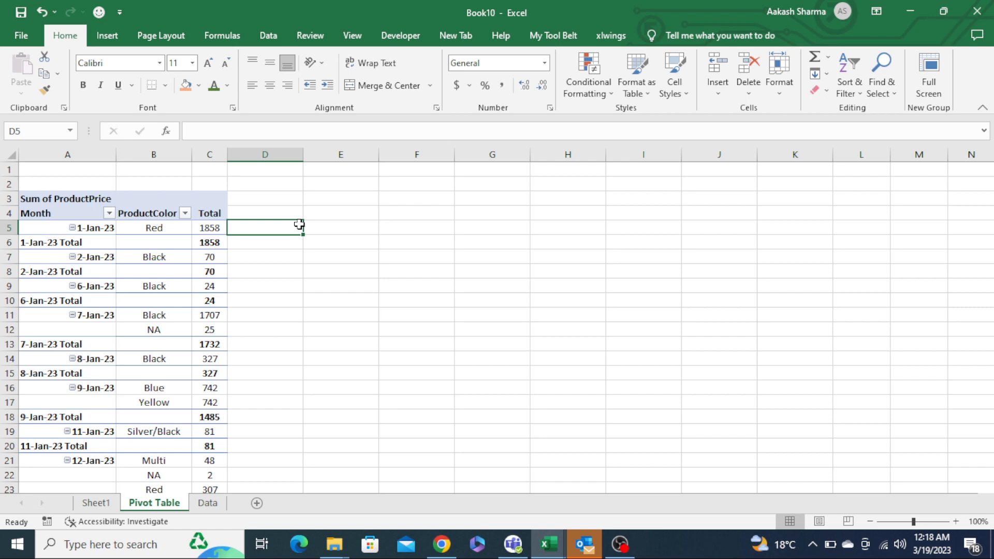
# - Remove the date subtotals by deleting a subtotal row label in the pivot table
pyautogui.press('Down')
pyautogui.press('Down')
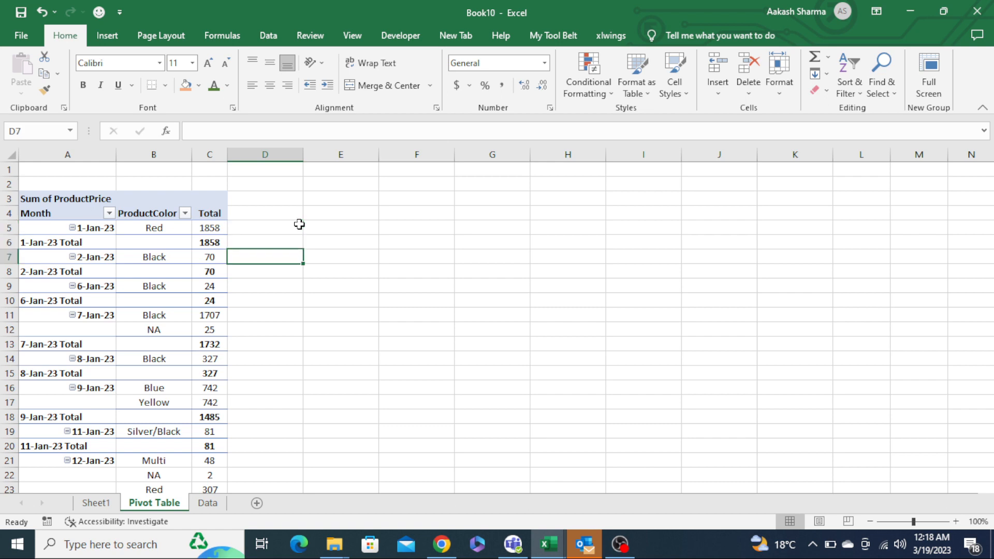
pyautogui.press('Up')
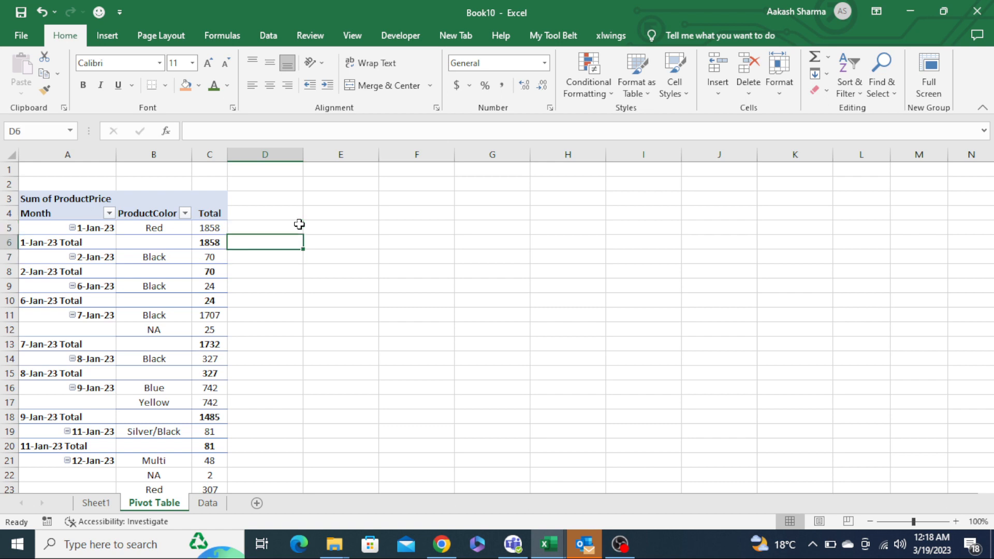
pyautogui.click(93, 243)
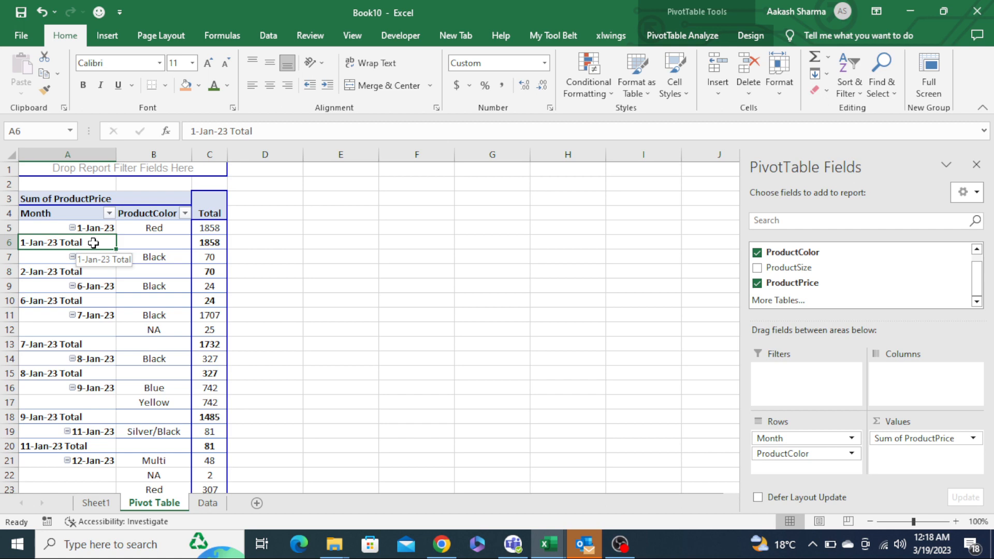
pyautogui.press('Delete')
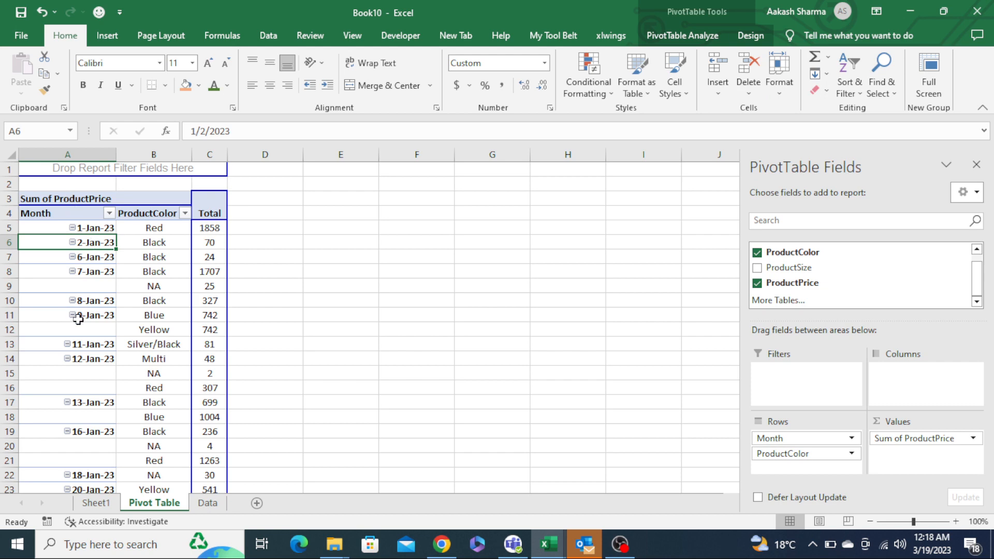
# - Group the date row field by Months
pyautogui.rightClick(58, 275)
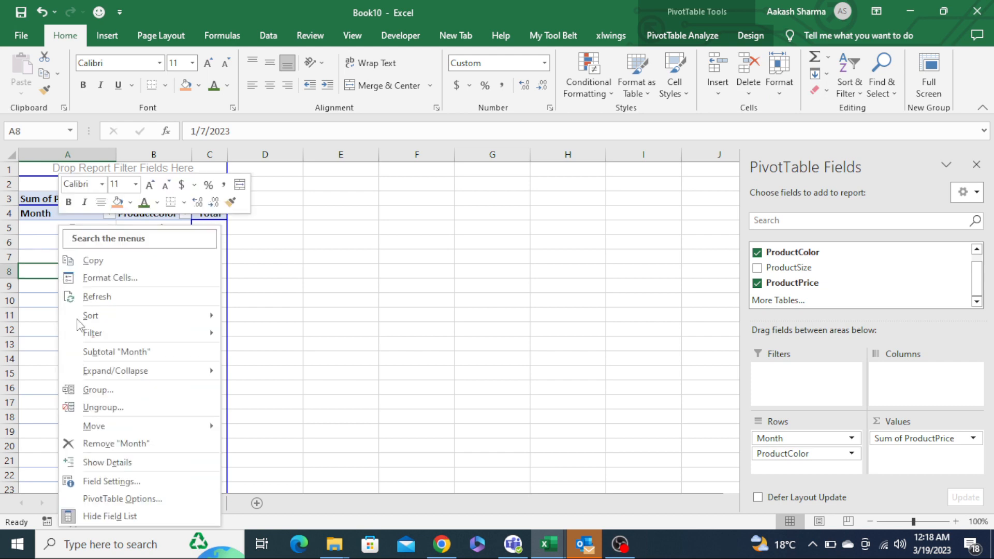
pyautogui.click(120, 396)
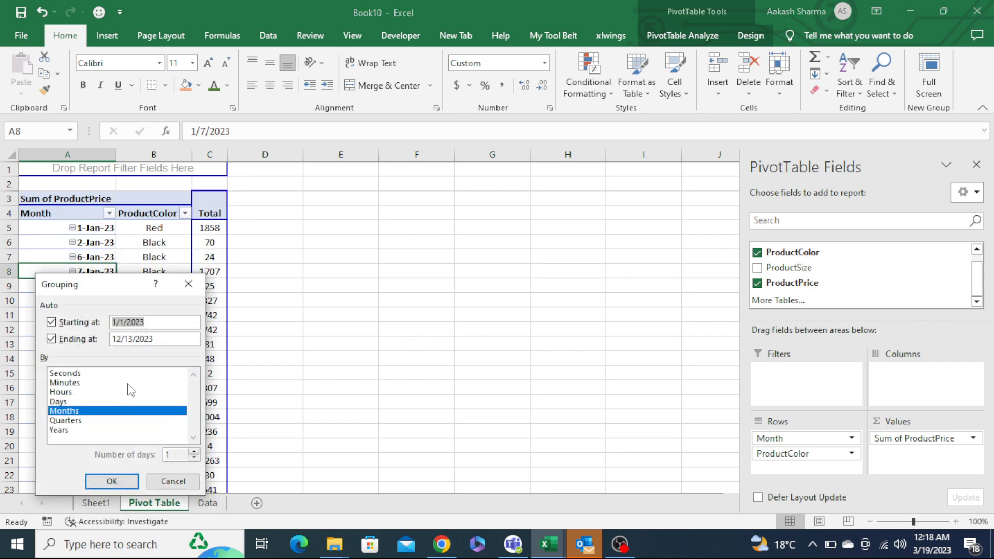
pyautogui.click(99, 413)
pyautogui.click(99, 413)
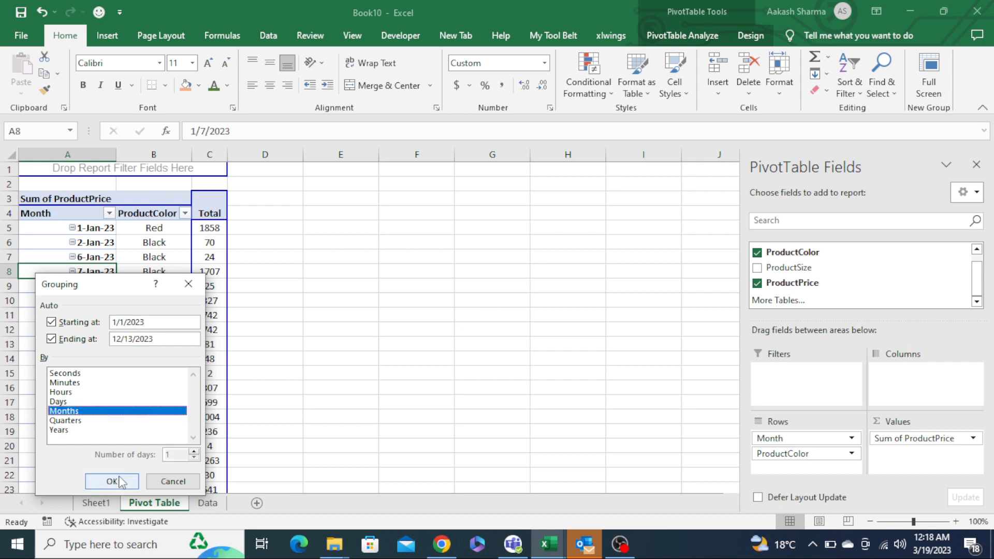
pyautogui.click(115, 479)
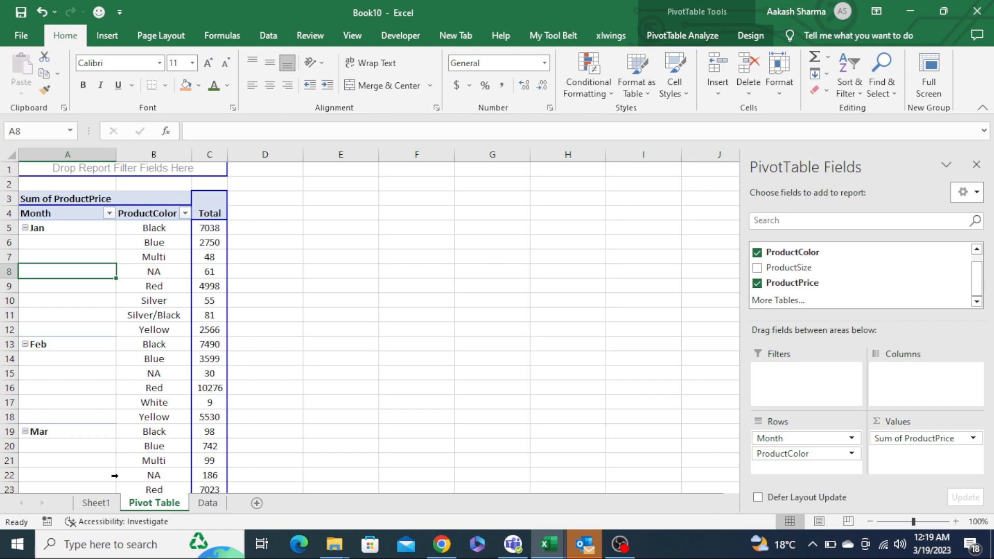
# - Review the 'Remove the columns' tip on Sheet1
pyautogui.hotkey('ctrl', 'pageup')
pyautogui.press('Right')
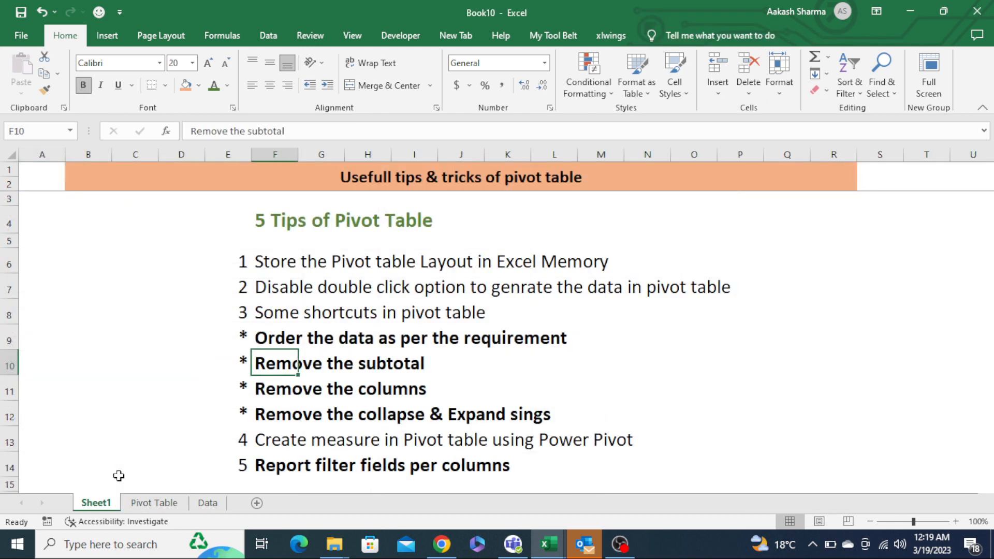
pyautogui.press('Left')
pyautogui.hotkey('shift', 'Right')
pyautogui.hotkey('shift', 'Up')
pyautogui.press('Down')
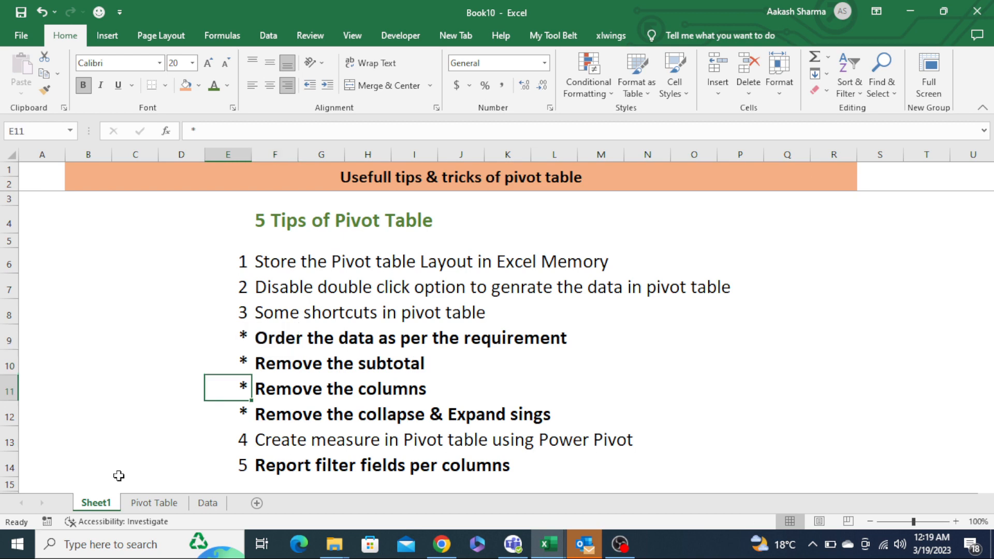
pyautogui.hotkey('shift', 'Right')
pyautogui.hotkey('ctrl', 'pagedown')
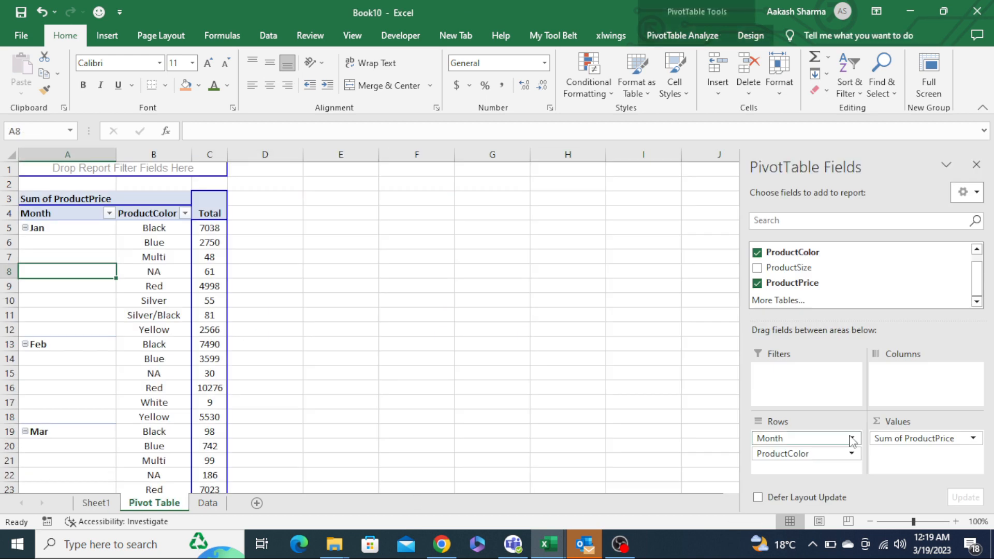
# - Move the ProductColor field from Rows to the Columns area
pyautogui.moveTo(804, 256); pyautogui.dragTo(921, 397)
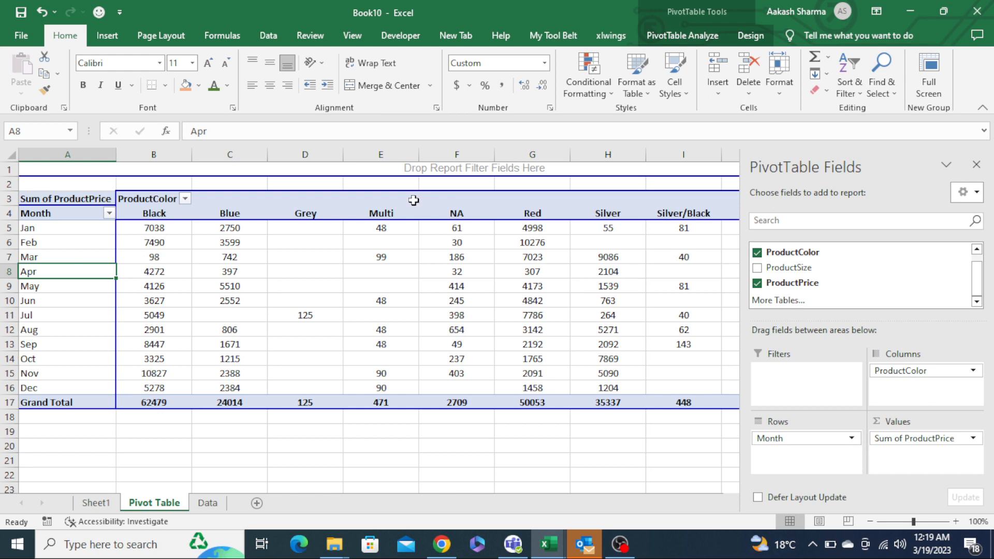
pyautogui.click(338, 184)
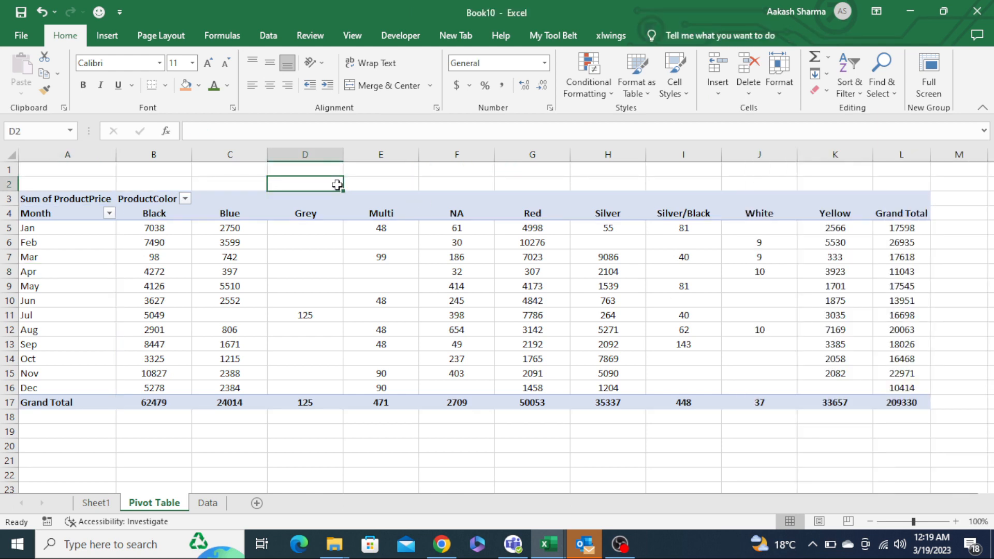
# - Select the Blue, Grey, Multi and NA column headers and remove those colour columns from the pivot table
pyautogui.press('Down')
pyautogui.press('Right')
pyautogui.press('Down')
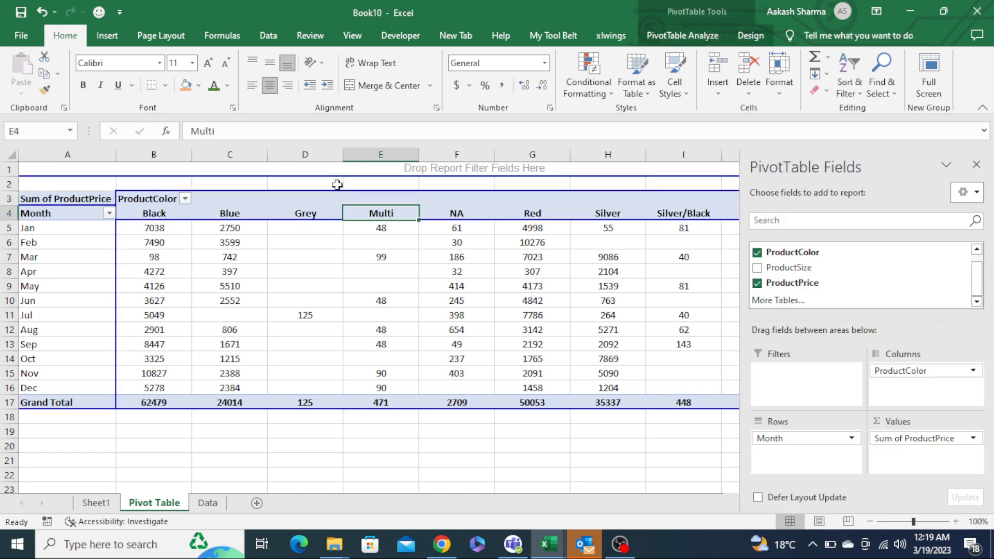
pyautogui.press('Right')
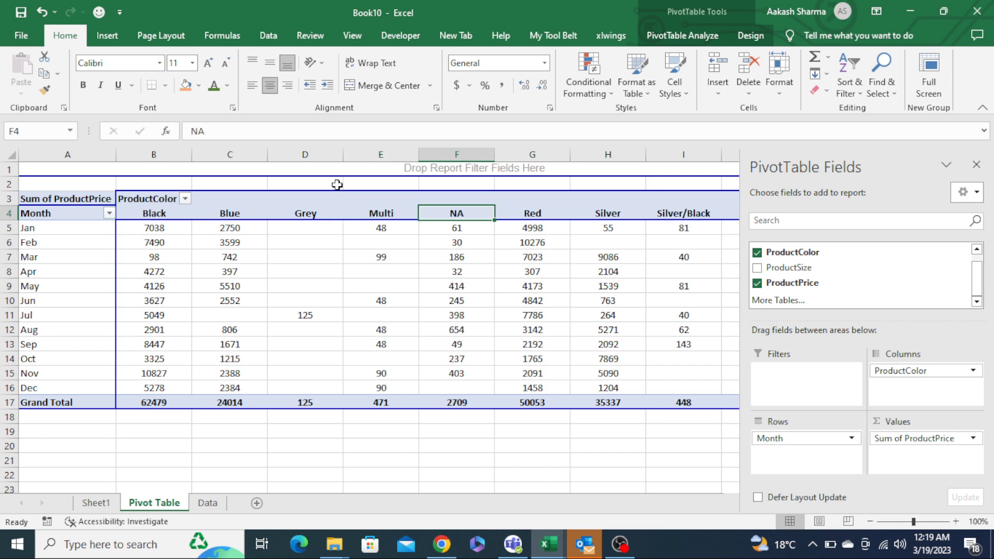
pyautogui.press('Left')
pyautogui.press('Left')
pyautogui.press('Left')
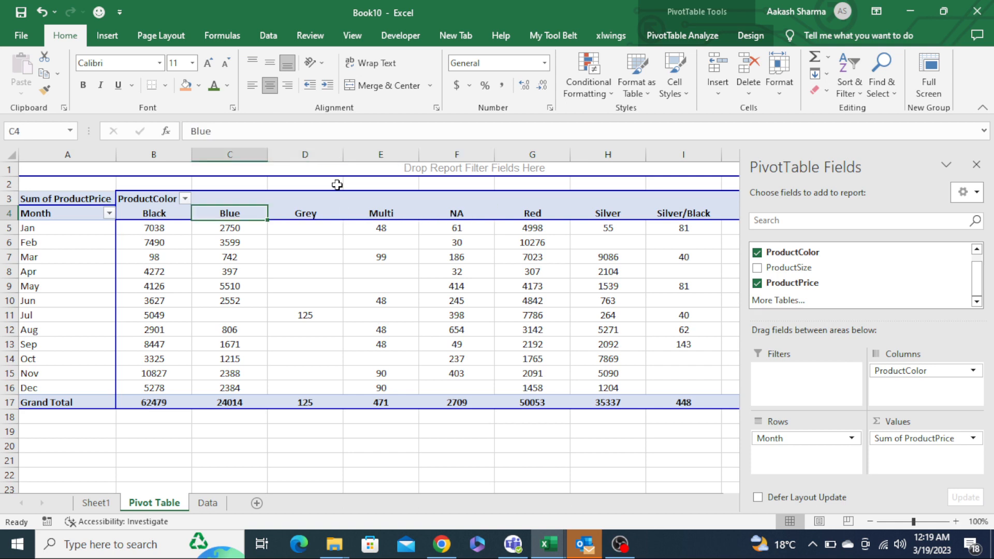
pyautogui.hotkey('shift', 'Right')
pyautogui.hotkey('shift', 'Right')
pyautogui.hotkey('shift', 'Right')
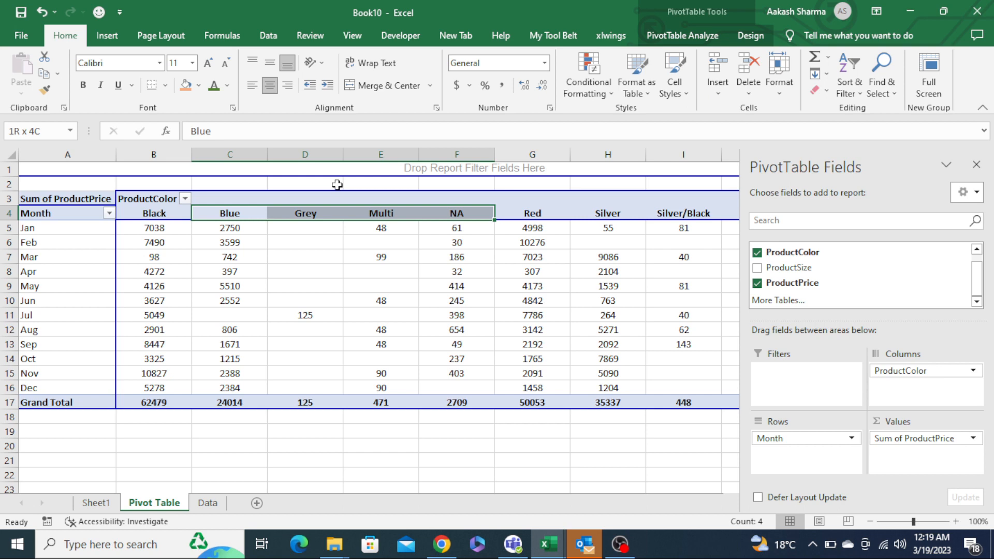
pyautogui.hotkey('ctrl', '-')
# - Remove the White colour column from the pivot table
pyautogui.press('Right')
pyautogui.press('Right')
pyautogui.press('Right')
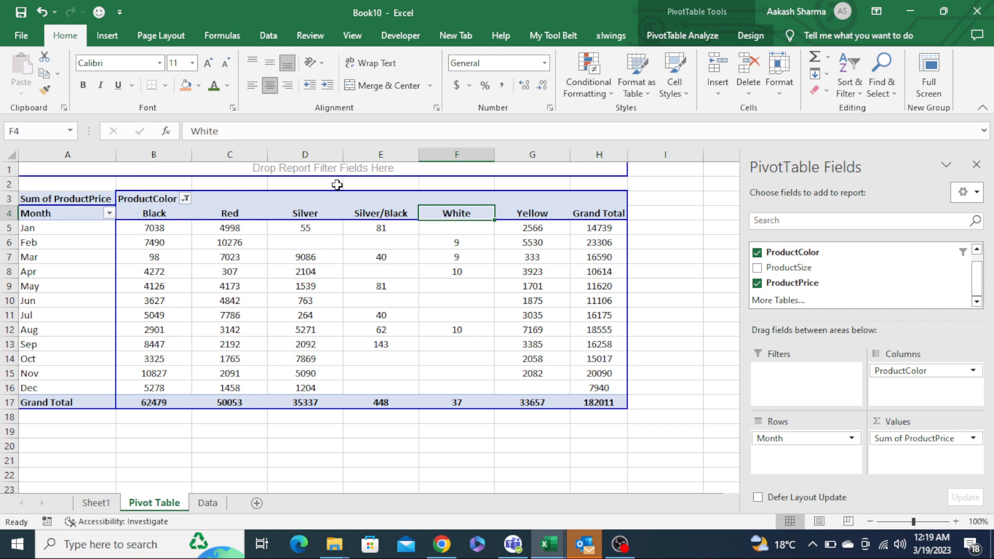
pyautogui.hotkey('ctrl', '-')
pyautogui.press('Home')
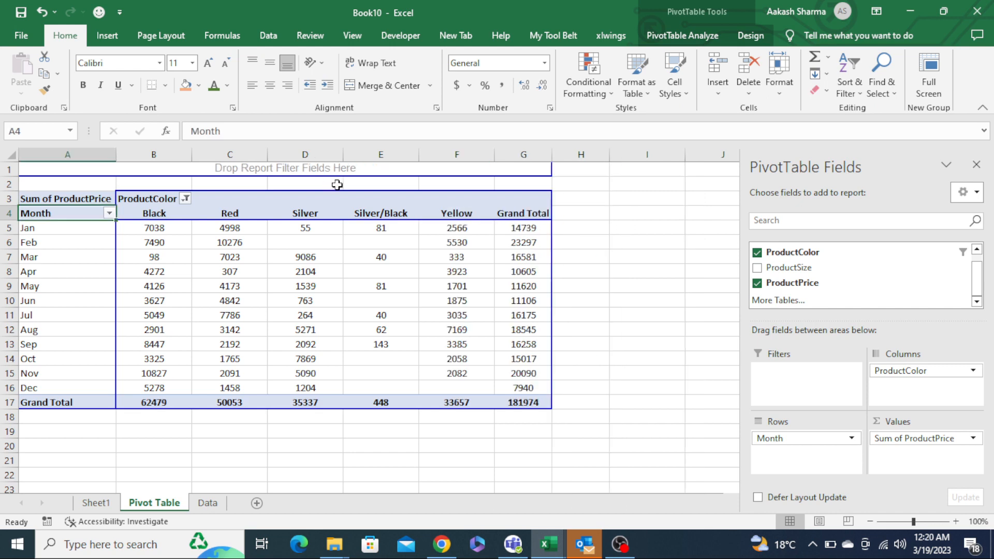
pyautogui.press('Up')
pyautogui.press('Up')
pyautogui.press('Up')
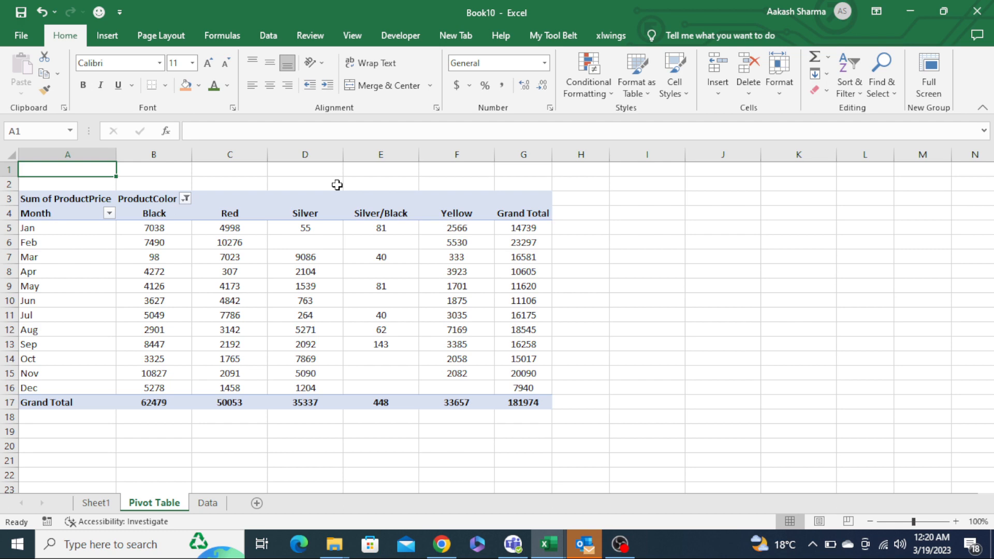
# - Review the 'Remove the collapse & Expand sings' tip on Sheet1
pyautogui.hotkey('ctrl', 'pageup')
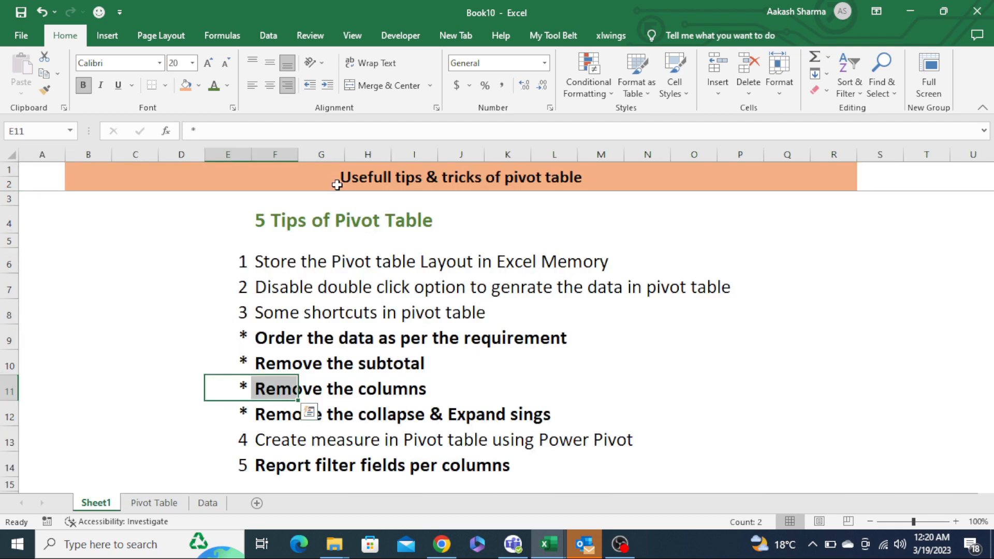
pyautogui.press('Right')
pyautogui.press('Left')
pyautogui.hotkey('shift', 'Right')
pyautogui.press('Down')
pyautogui.hotkey('shift', 'Right')
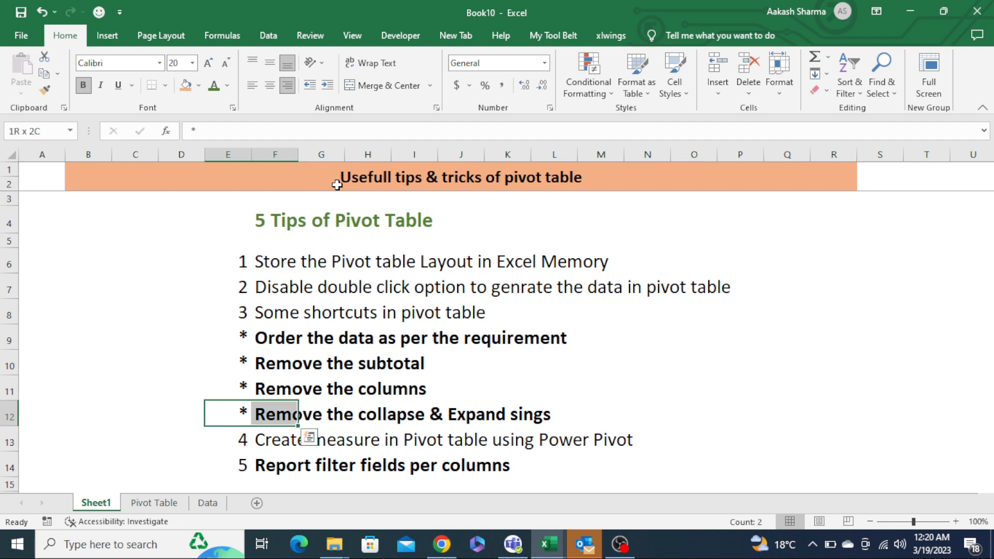
pyautogui.hotkey('ctrl', 'pagedown')
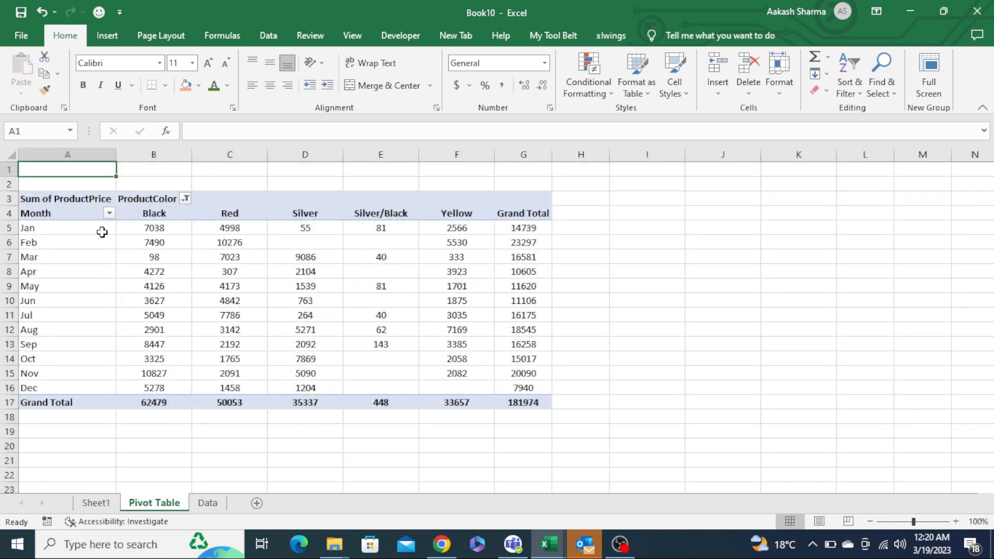
# - Show the field list and add the ProductSize field to Rows below Month
pyautogui.rightClick(200, 318)
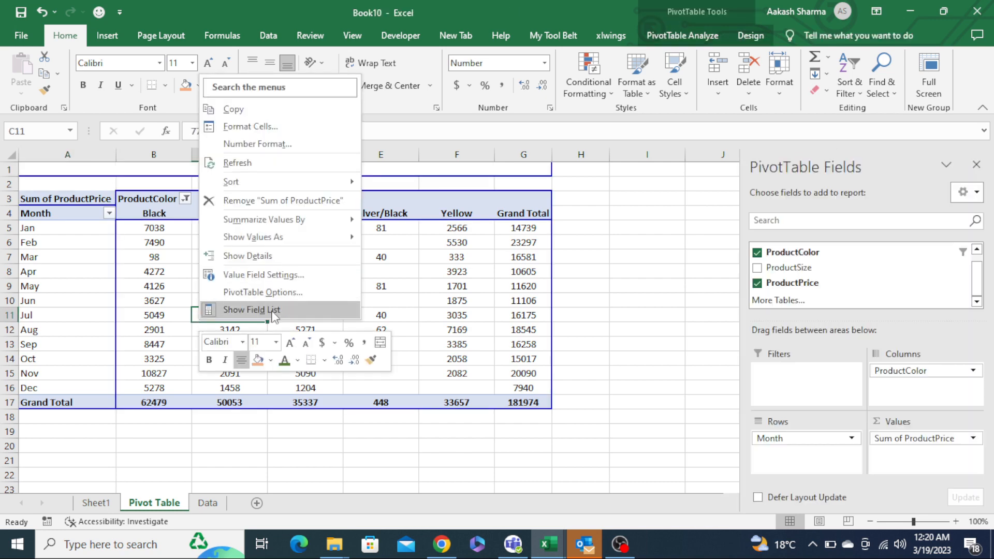
pyautogui.click(399, 327)
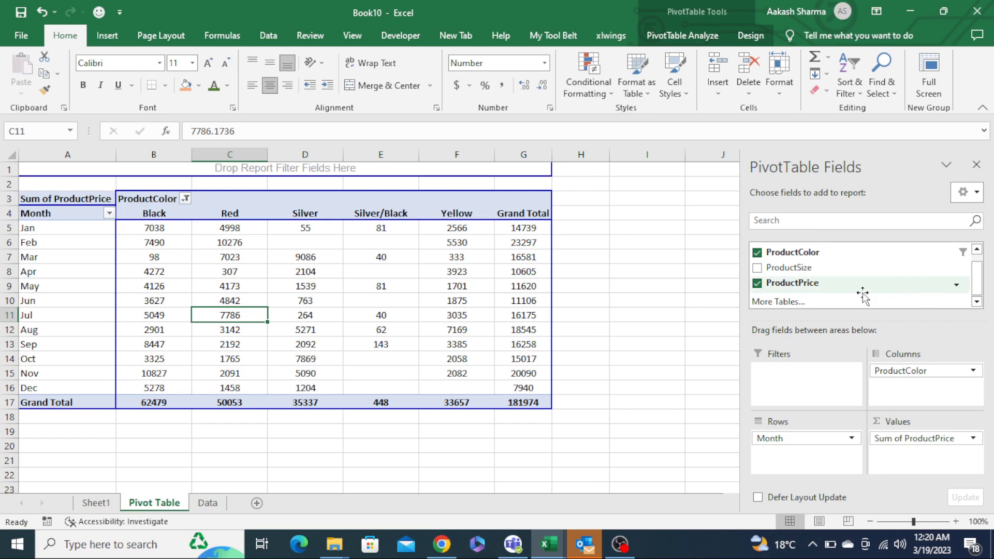
pyautogui.moveTo(790, 268); pyautogui.dragTo(814, 457)
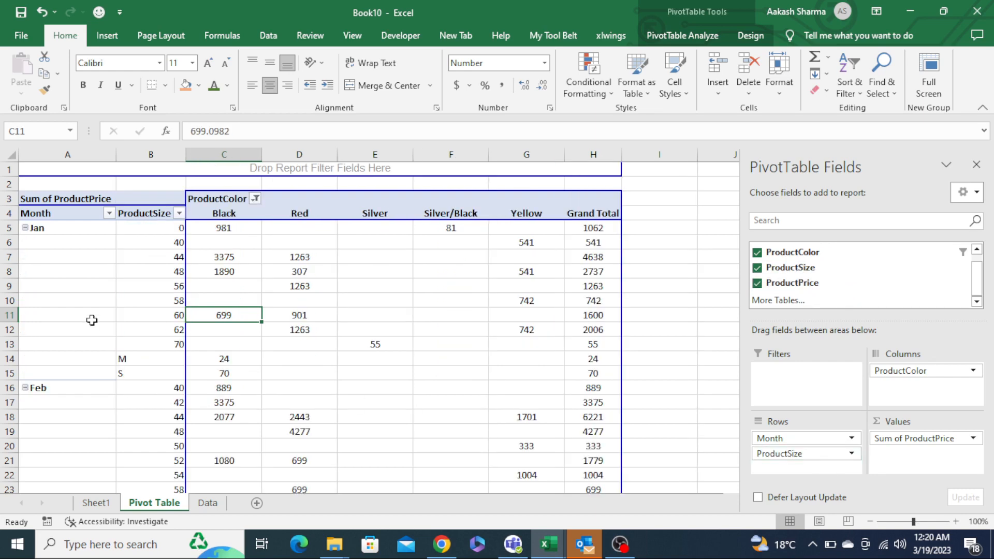
pyautogui.click(92, 302)
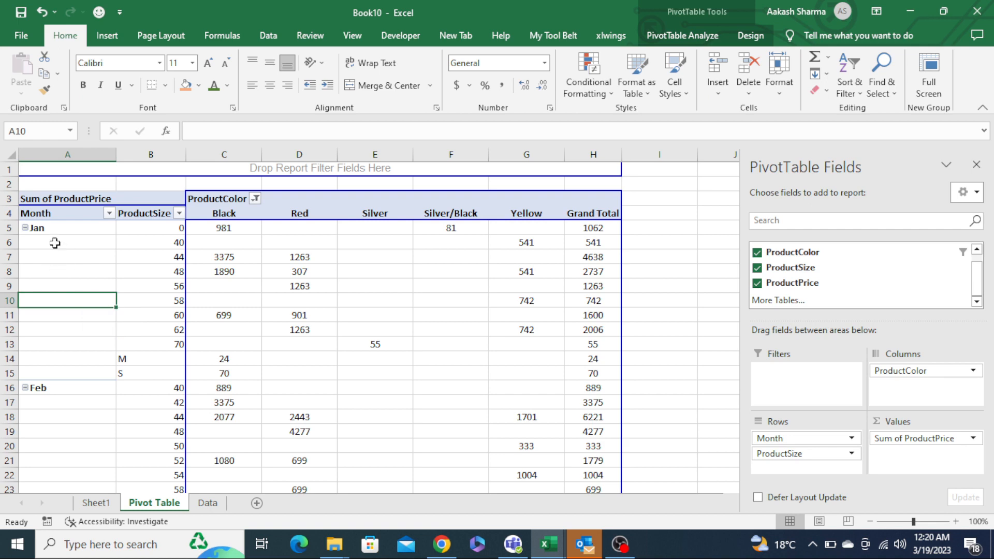
# - Collapse and re-expand the Jan month group in the pivot table
pyautogui.rightClick(523, 390)
pyautogui.click(955, 521)
pyautogui.click(955, 520)
pyautogui.click(955, 521)
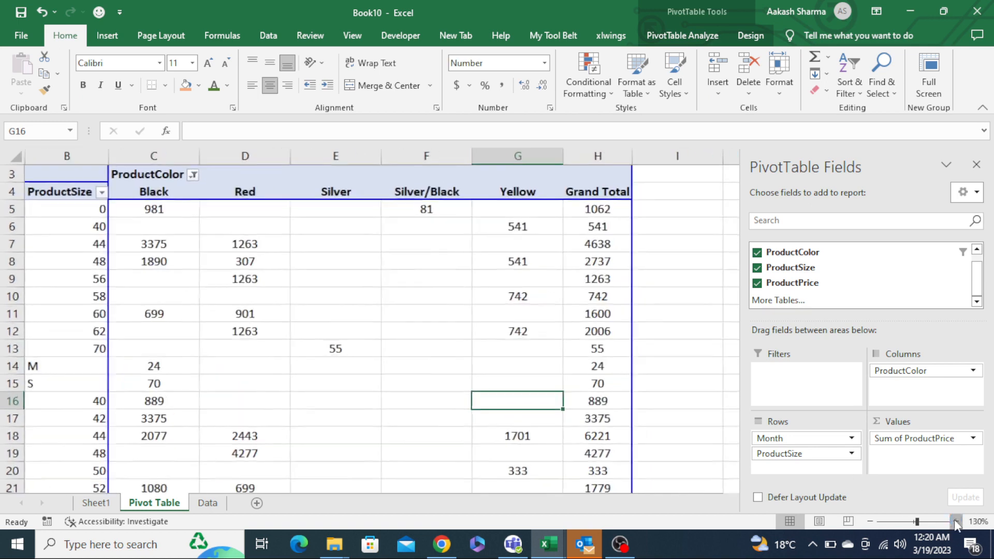
pyautogui.click(955, 520)
pyautogui.click(955, 520)
pyautogui.hotkey('ctrl', 'Left')
pyautogui.hotkey('ctrl', 'Left')
pyautogui.hotkey('ctrl', 'Up')
pyautogui.hotkey('ctrl', 'Up')
pyautogui.hotkey('ctrl', 'Up')
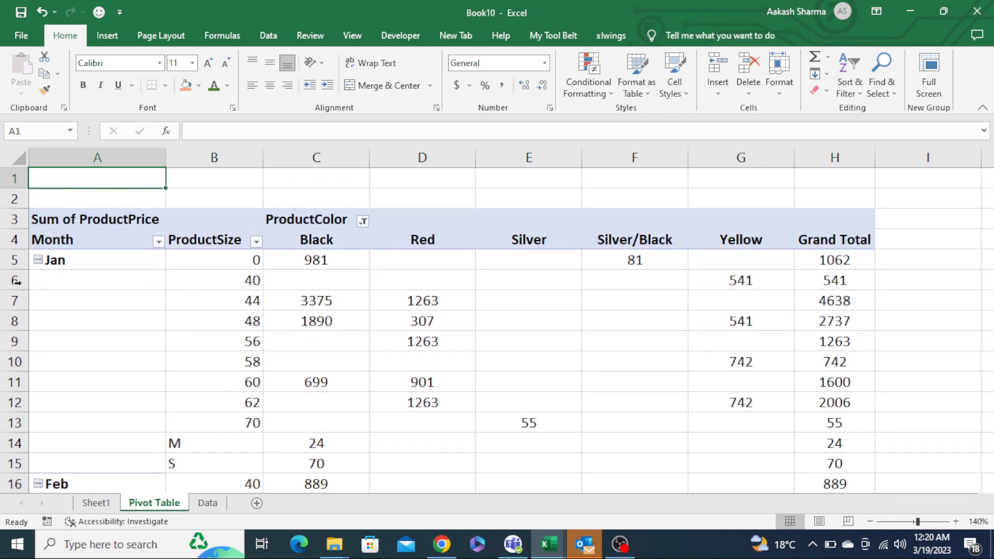
pyautogui.click(38, 260)
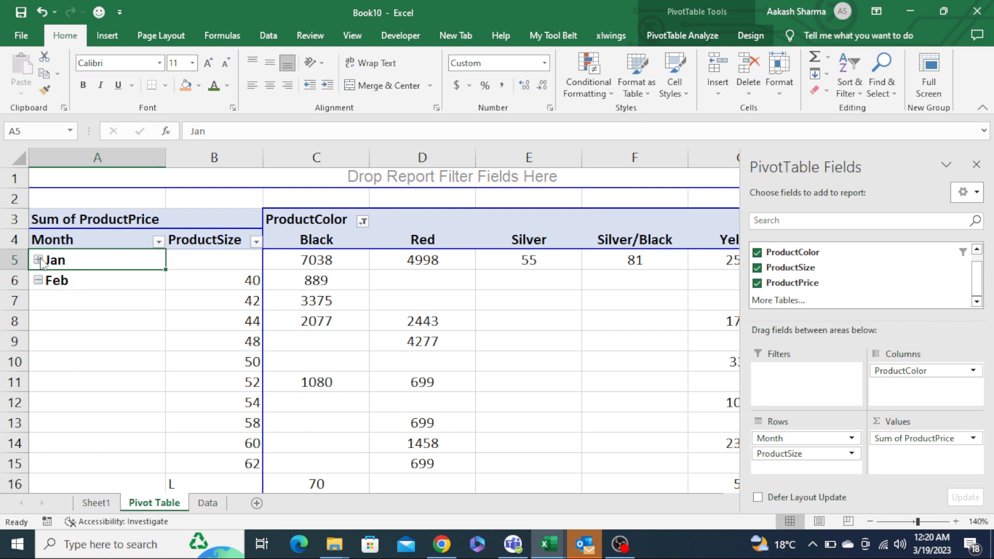
pyautogui.click(39, 260)
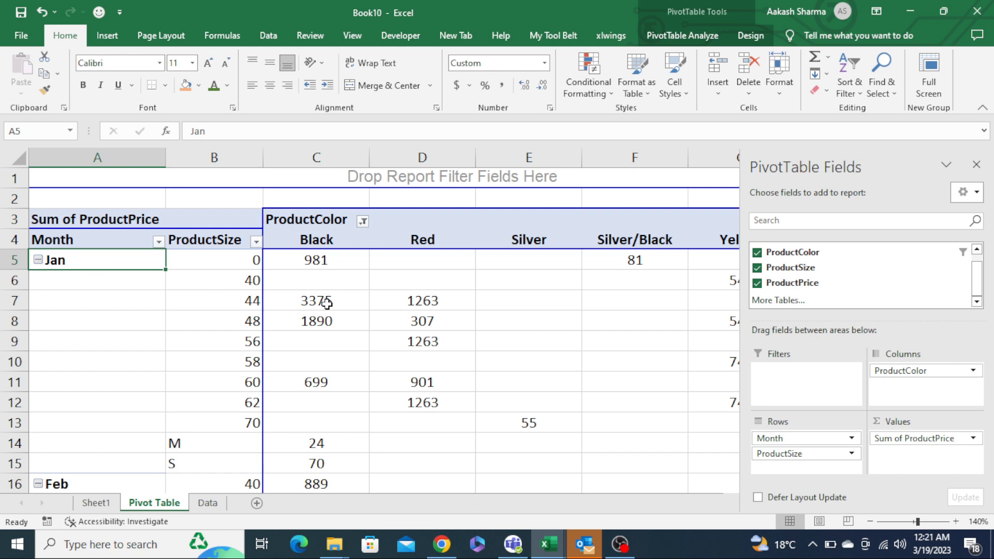
# - Turn off Show expand/collapse buttons in the PivotTable Options display settings
pyautogui.rightClick(366, 306)
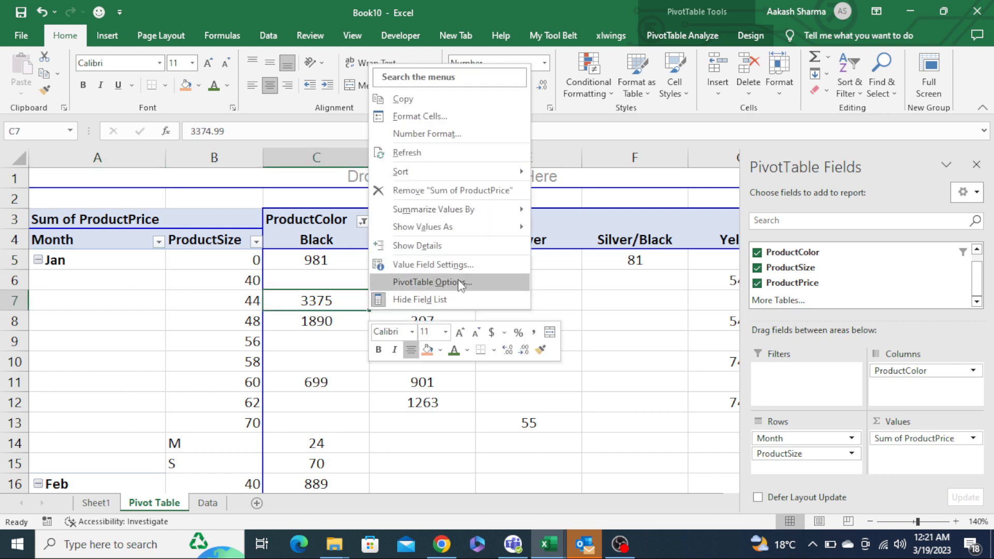
pyautogui.click(468, 282)
pyautogui.click(474, 156)
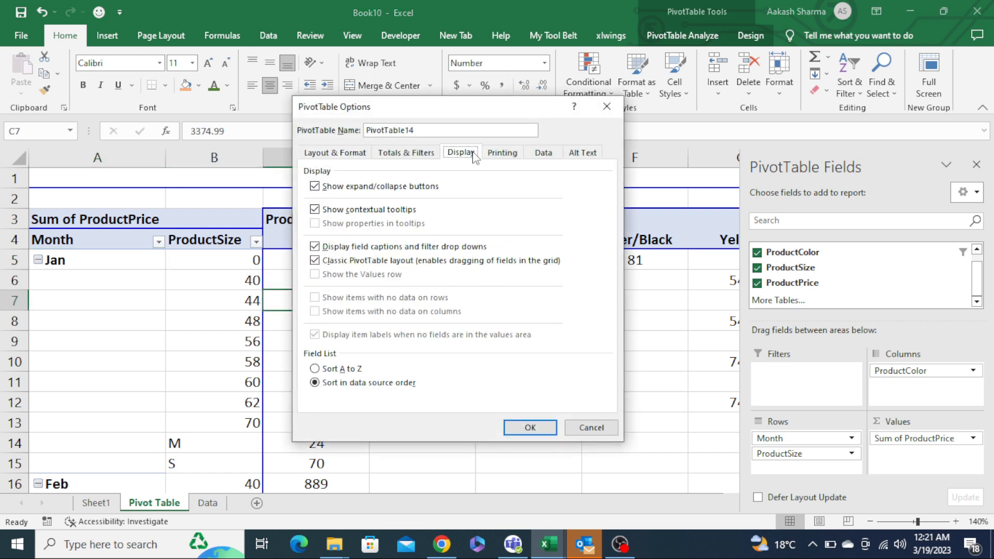
pyautogui.click(343, 190)
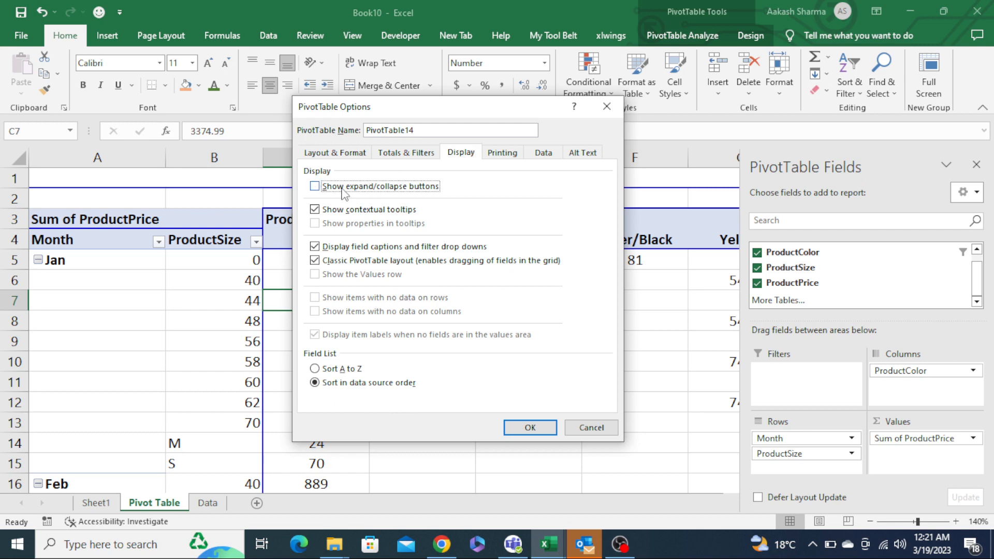
pyautogui.click(531, 433)
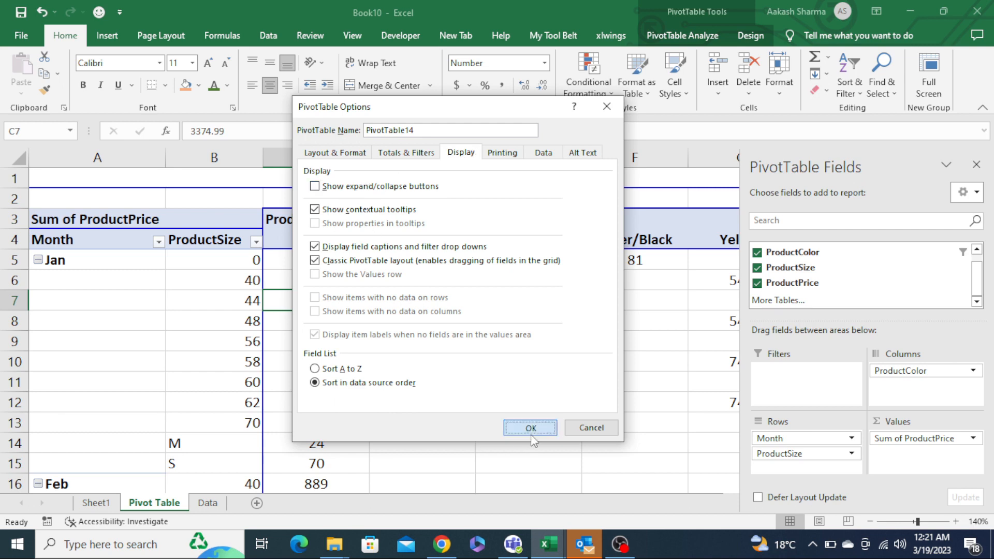
# - Examine the pivot table's month groups down the sheet and return to its top
pyautogui.click(140, 300)
pyautogui.hotkey('ctrl', 'Down')
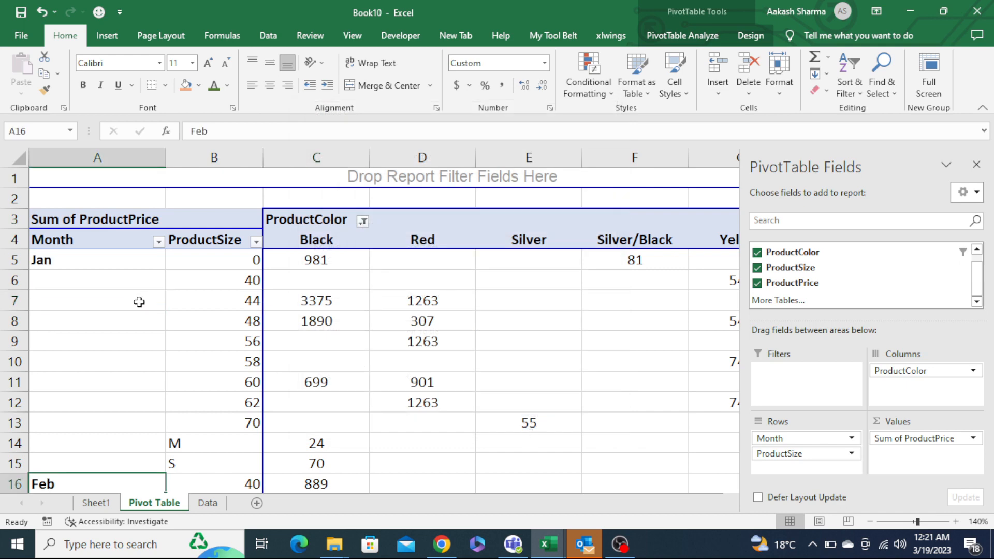
pyautogui.press('Down')
pyautogui.press('Down')
pyautogui.press('Down')
pyautogui.press('Down')
pyautogui.press('Down')
pyautogui.press('Down')
pyautogui.press('Down')
pyautogui.press('Down')
pyautogui.press('Down')
pyautogui.press('Down')
pyautogui.press('Down')
pyautogui.press('Down')
pyautogui.press('Down')
pyautogui.press('Down')
pyautogui.press('Down')
pyautogui.press('Down')
pyautogui.press('Down')
pyautogui.press('Down')
pyautogui.press('Down')
pyautogui.press('Down')
pyautogui.press('Down')
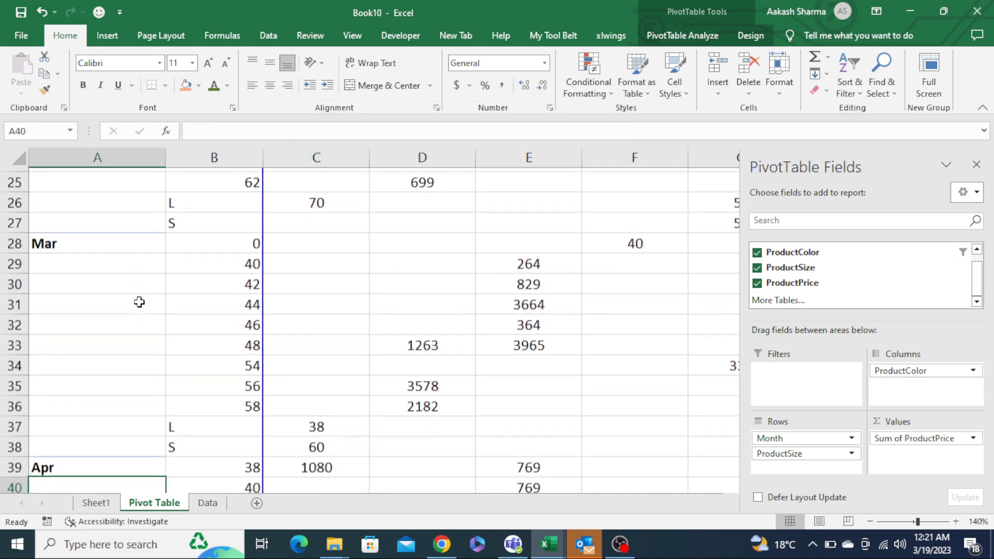
pyautogui.press('Down')
pyautogui.press('Down')
pyautogui.press('Down')
pyautogui.press('Down')
pyautogui.press('Down')
pyautogui.press('Down')
pyautogui.press('Down')
pyautogui.press('Down')
pyautogui.press('Down')
pyautogui.press('Down')
pyautogui.press('Down')
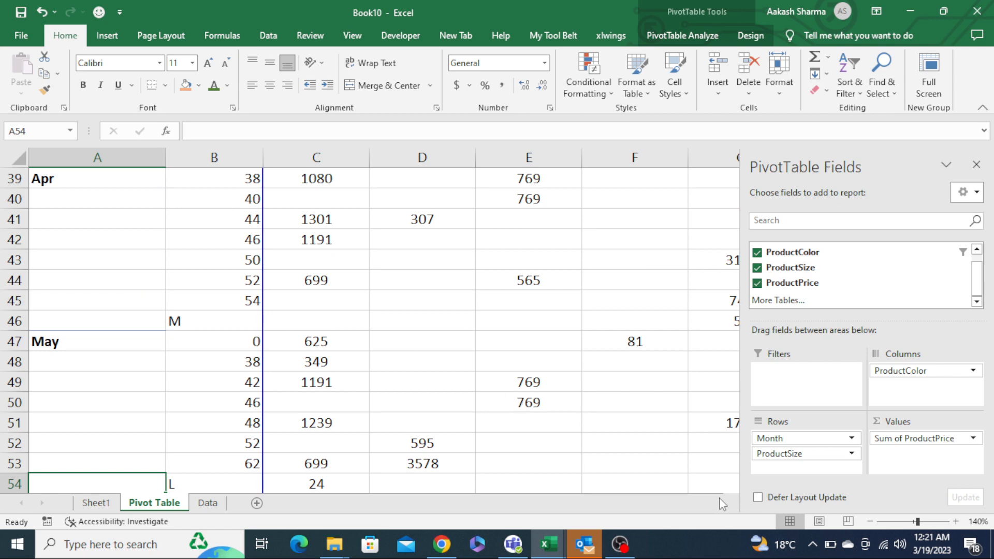
pyautogui.hotkey('alt', 'w')
pyautogui.press('q')
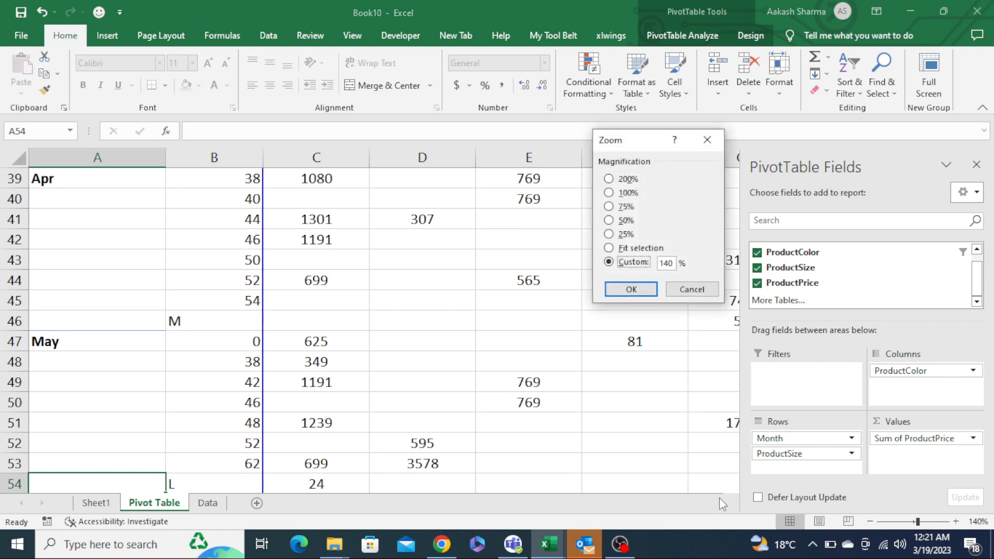
pyautogui.press('Up')
pyautogui.press('Up')
pyautogui.press('Up')
pyautogui.press('Up')
pyautogui.press('Up')
pyautogui.press('Return')
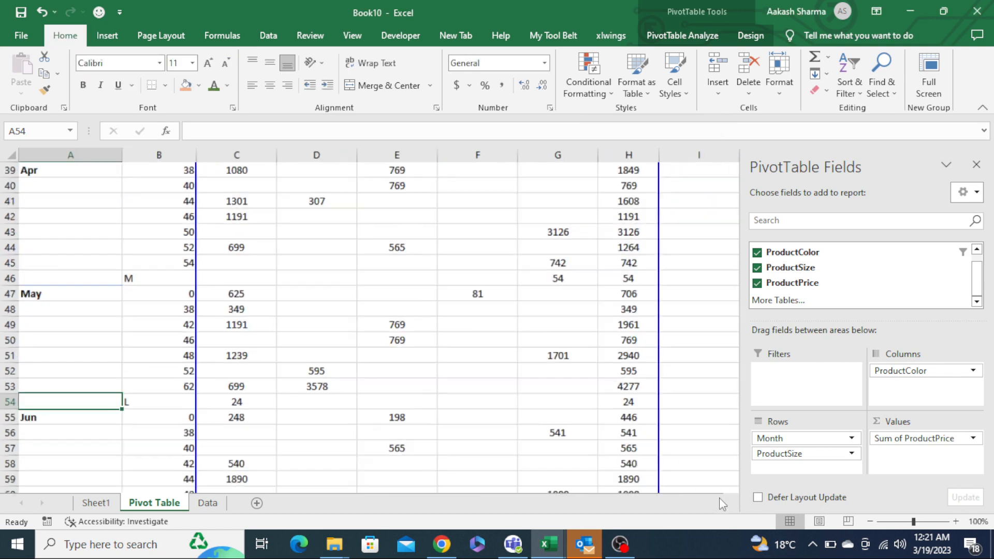
pyautogui.hotkey('ctrl', 'Up')
pyautogui.hotkey('ctrl', 'Home')
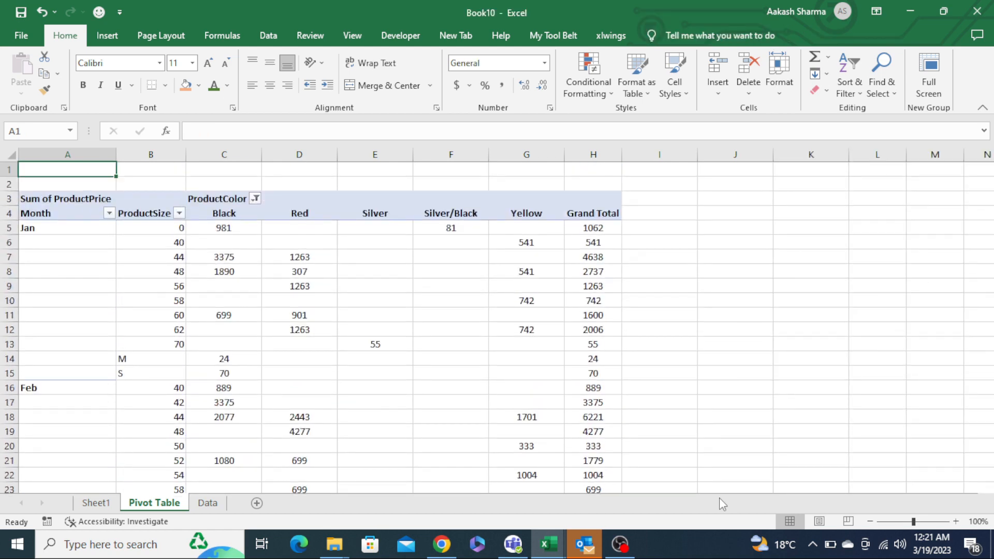
pyautogui.press('Down')
pyautogui.press('Down')
pyautogui.press('Down')
pyautogui.press('Up')
pyautogui.press('Up')
pyautogui.press('Up')
# - Review the tip list on Sheet1, moving to tip 4 about creating measures with Power Pivot
pyautogui.hotkey('ctrl', 'pageup')
pyautogui.press('Right')
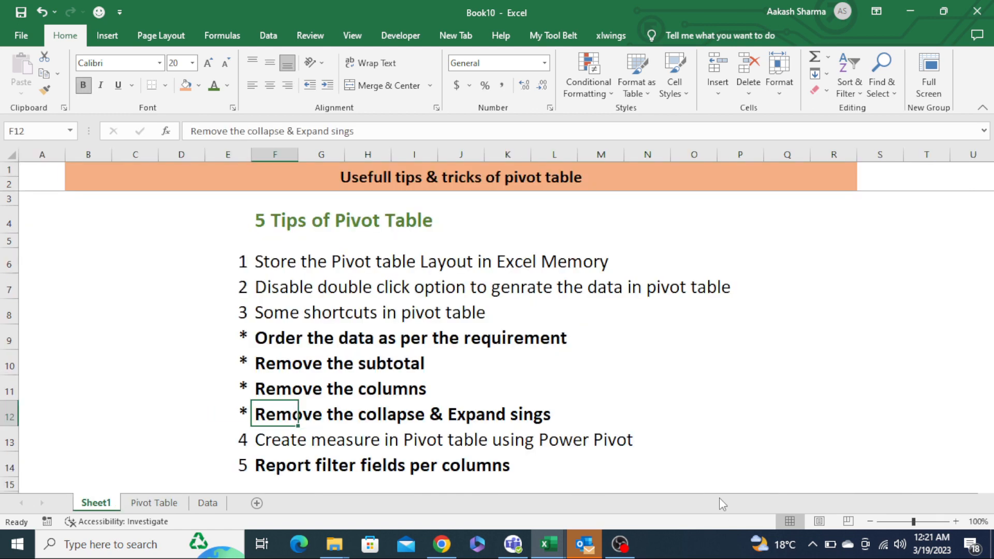
pyautogui.press('Left')
pyautogui.hotkey('shift', 'Up')
pyautogui.hotkey('shift', 'Up')
pyautogui.hotkey('shift', 'Up')
pyautogui.hotkey('shift', 'Up')
pyautogui.hotkey('shift', 'Up')
pyautogui.hotkey('shift', 'Up')
pyautogui.hotkey('shift', 'Right')
pyautogui.hotkey('shift', 'Right')
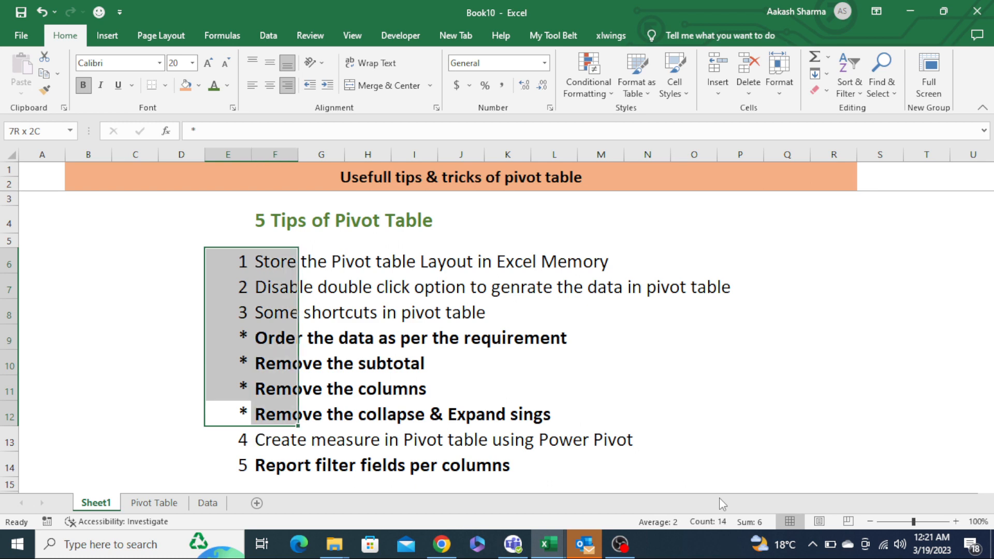
pyautogui.press('Down')
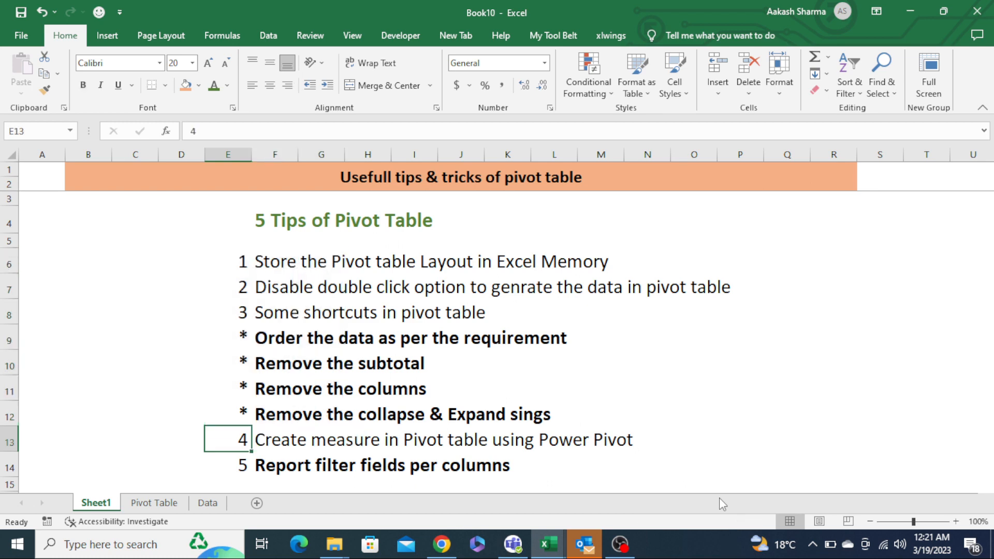
pyautogui.hotkey('shift', 'Right')
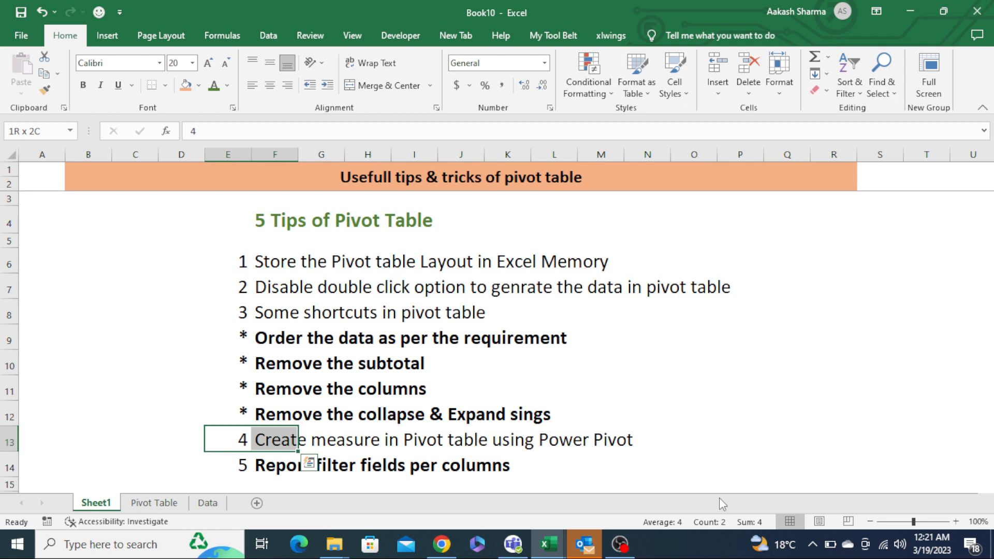
pyautogui.hotkey('ctrl', 'q')
pyautogui.press('Escape')
# - Insert a PivotTable from the full Data sheet range on a new sheet with Month in Rows and ProductPrice in Values
pyautogui.hotkey('ctrl', 'pagedown')
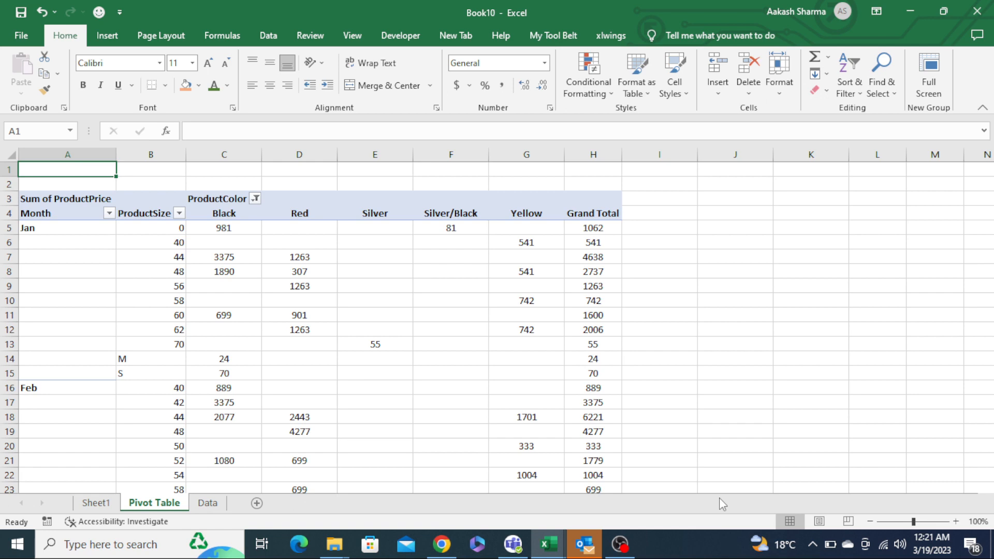
pyautogui.hotkey('ctrl', 'pagedown')
pyautogui.hotkey('ctrl', 'shift', 'End')
pyautogui.hotkey('alt', 'n')
pyautogui.press('v')
pyautogui.press('t')
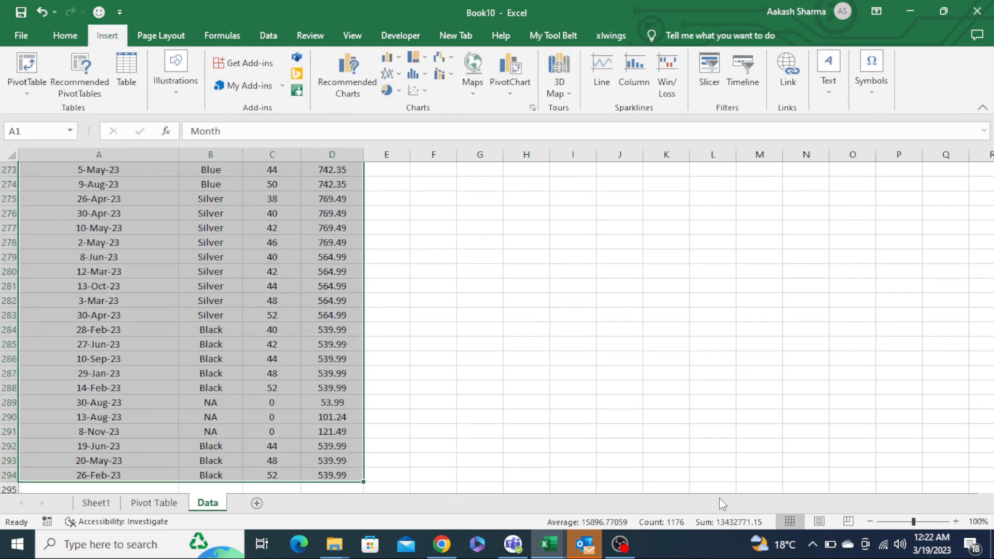
pyautogui.press('Return')
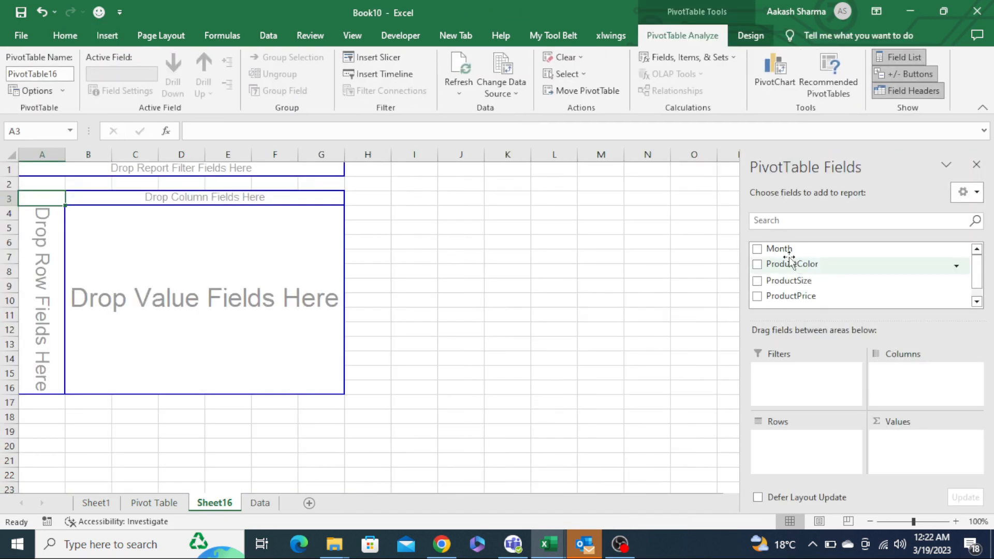
pyautogui.moveTo(784, 250); pyautogui.dragTo(802, 461)
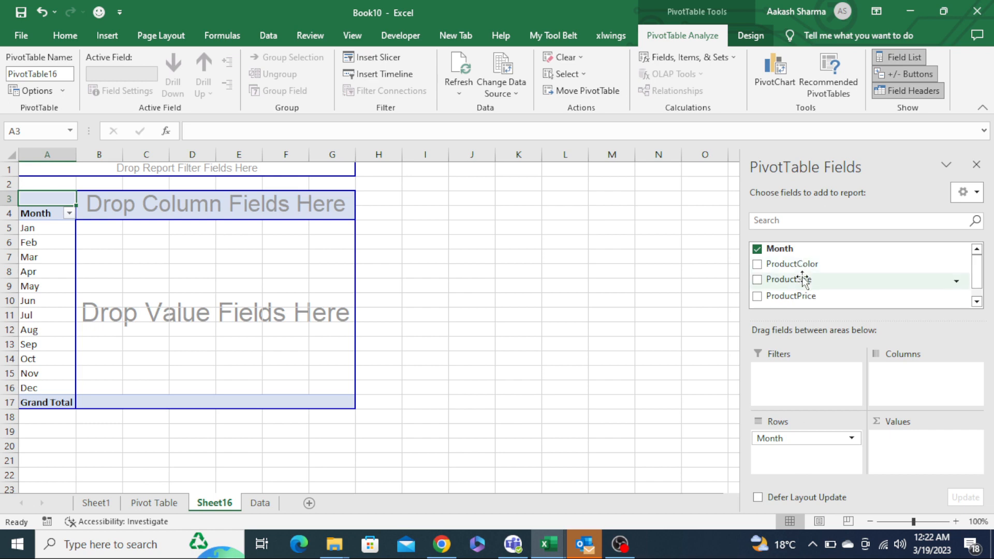
pyautogui.moveTo(803, 279); pyautogui.dragTo(924, 469)
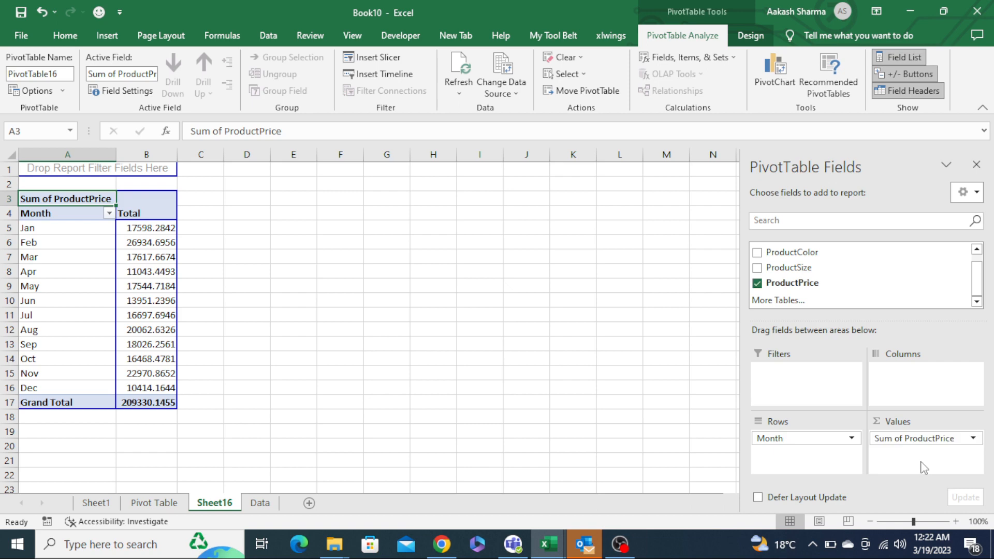
# - Reduce the pivot table's Total values to zero decimal places
pyautogui.click(166, 233)
pyautogui.hotkey('ctrl', 'shift', 'Down')
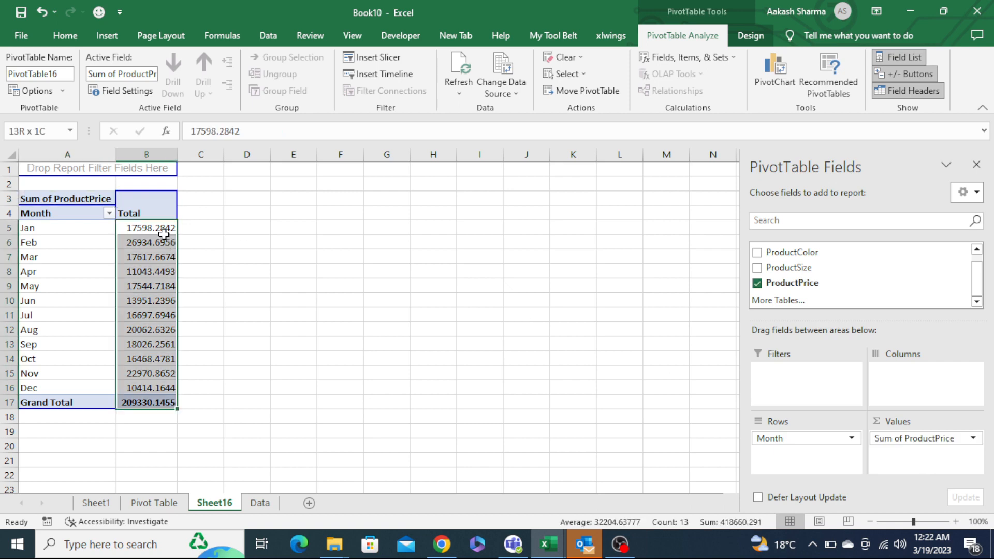
pyautogui.click(68, 42)
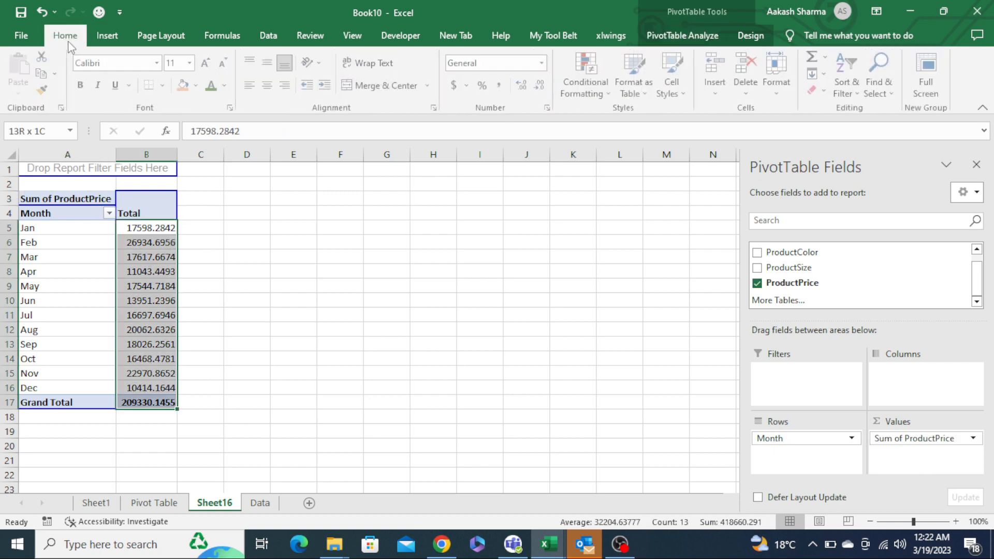
pyautogui.click(542, 88)
pyautogui.click(542, 88)
pyautogui.click(542, 88)
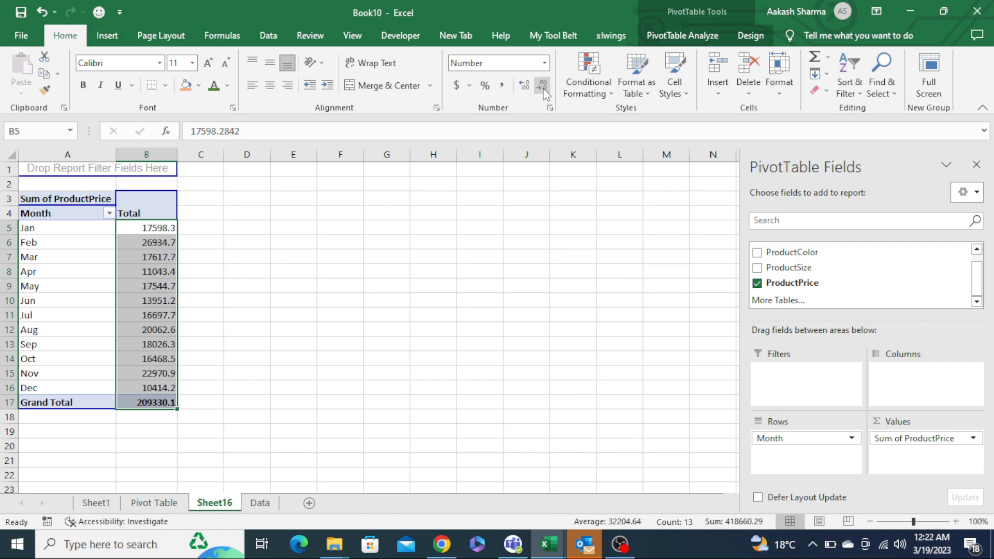
pyautogui.click(543, 89)
pyautogui.click(261, 309)
# - Enter the note Red,Blue,Grey.......... in cell C5 beside the pivot table
pyautogui.hotkey('ctrl', 'Left')
pyautogui.hotkey('ctrl', 'Left')
pyautogui.hotkey('ctrl', 'Up')
pyautogui.press('Down')
pyautogui.press('Right')
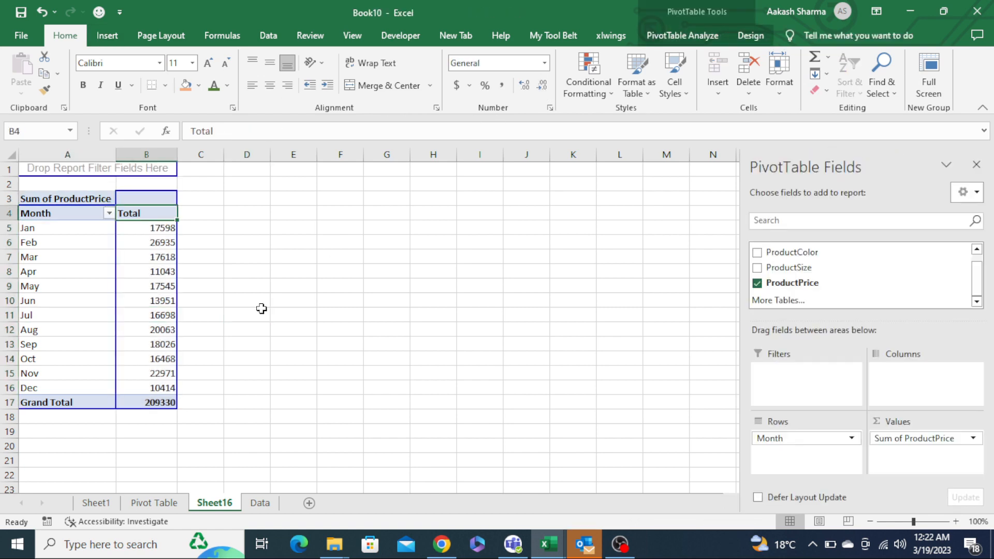
pyautogui.press('Down')
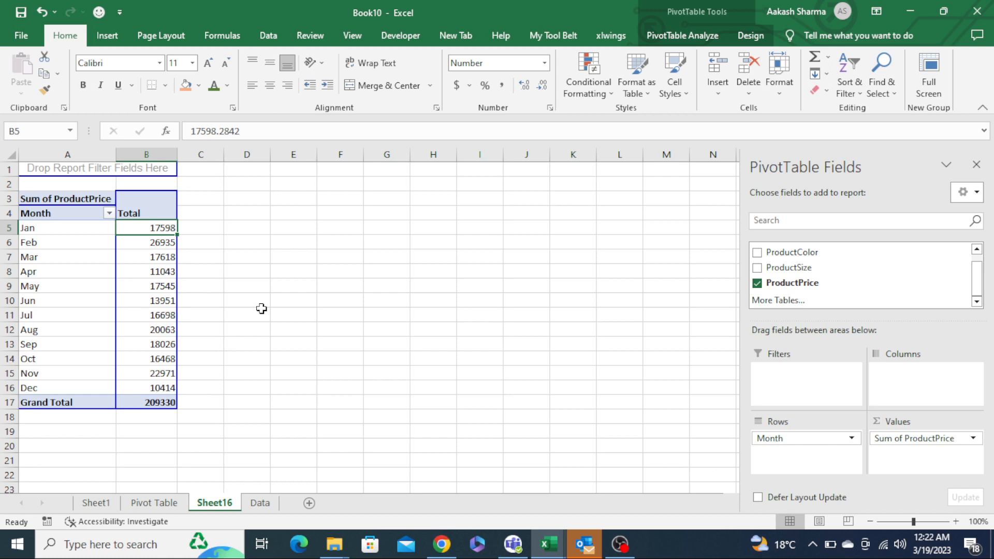
pyautogui.press('Right')
pyautogui.write('Red')
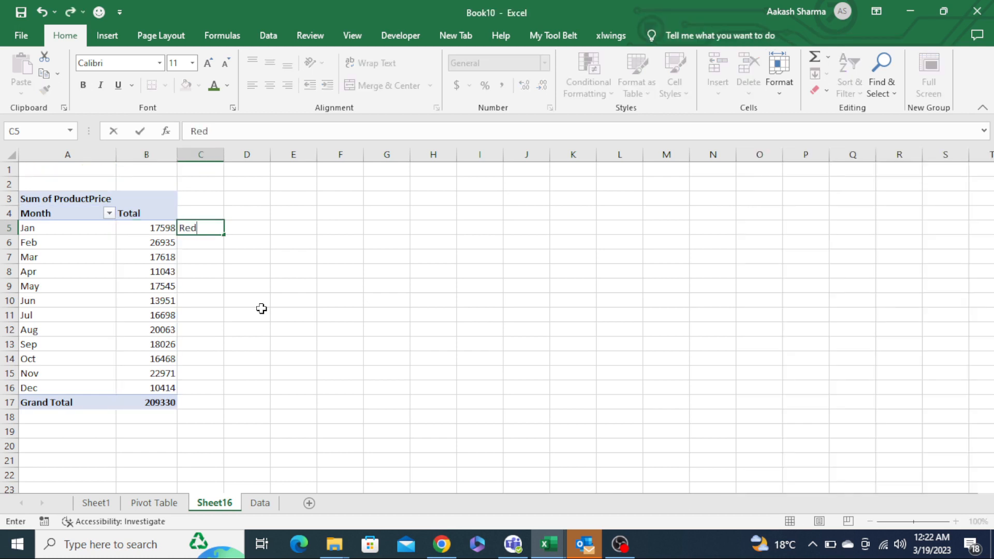
pyautogui.write(',Blue,Grey..........')
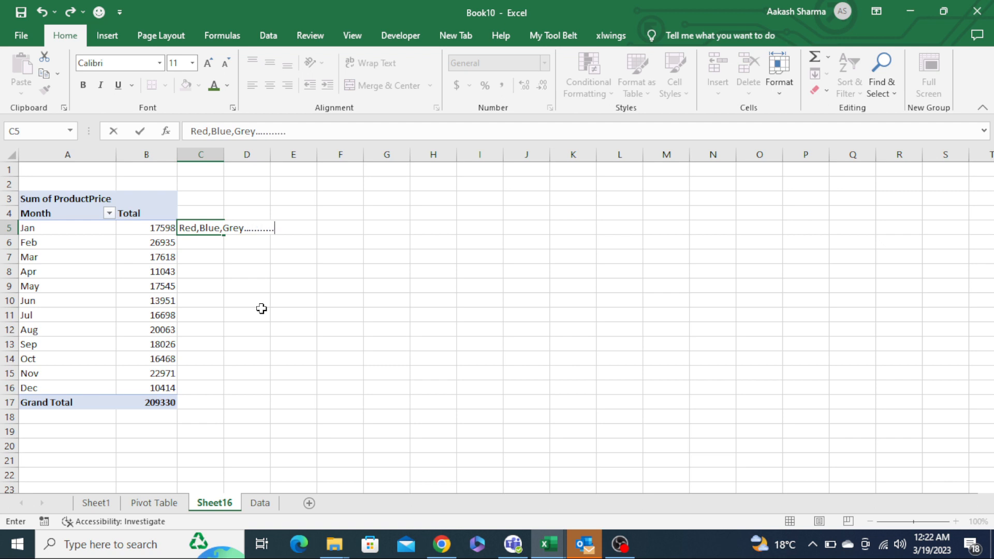
pyautogui.press('Return')
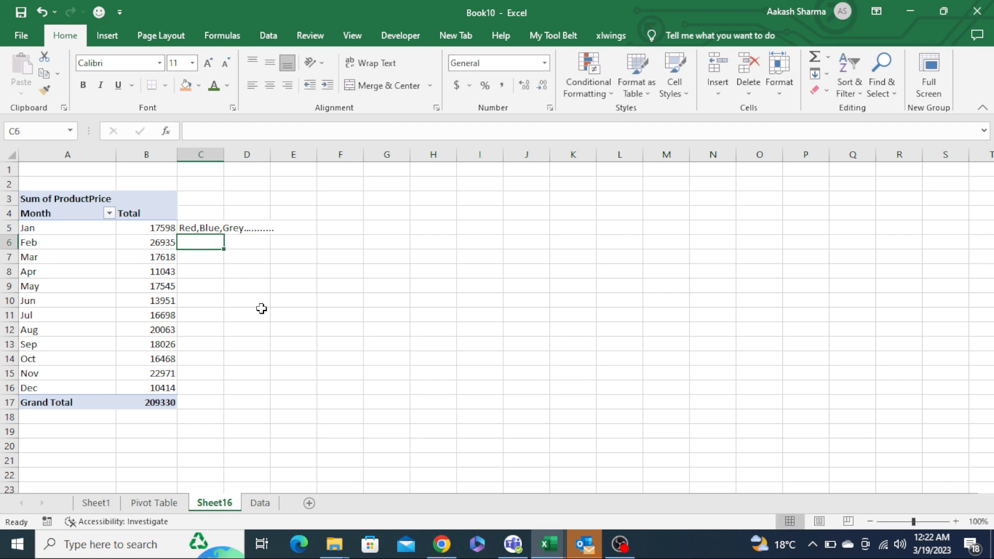
# - Try to delete the pivot table's Total header cell
pyautogui.press('Left')
pyautogui.press('Up')
pyautogui.press('Up')
pyautogui.press('Left')
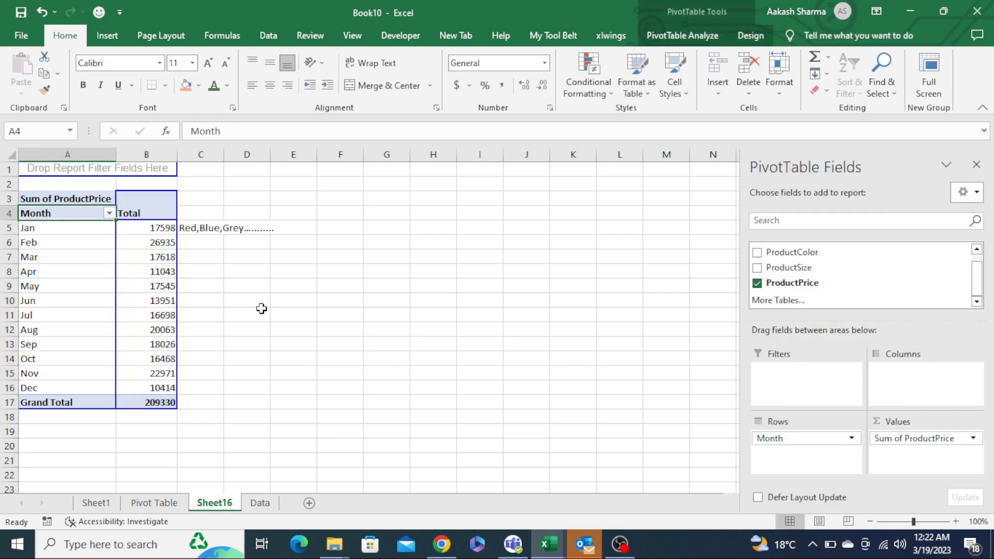
pyautogui.press('Right')
pyautogui.press('Delete')
pyautogui.press('Return')
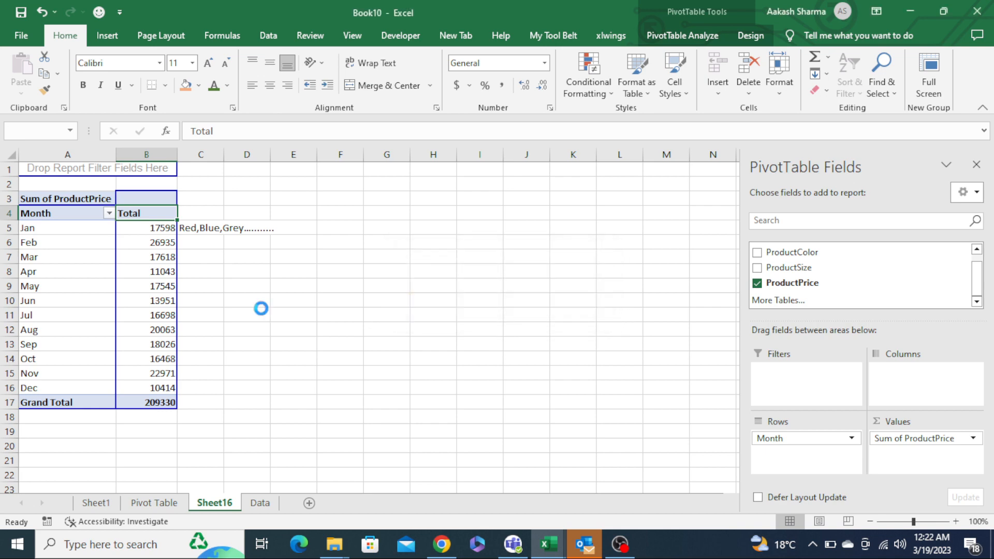
pyautogui.press('Delete')
pyautogui.press('Return')
pyautogui.scroll(2, 973, 293)
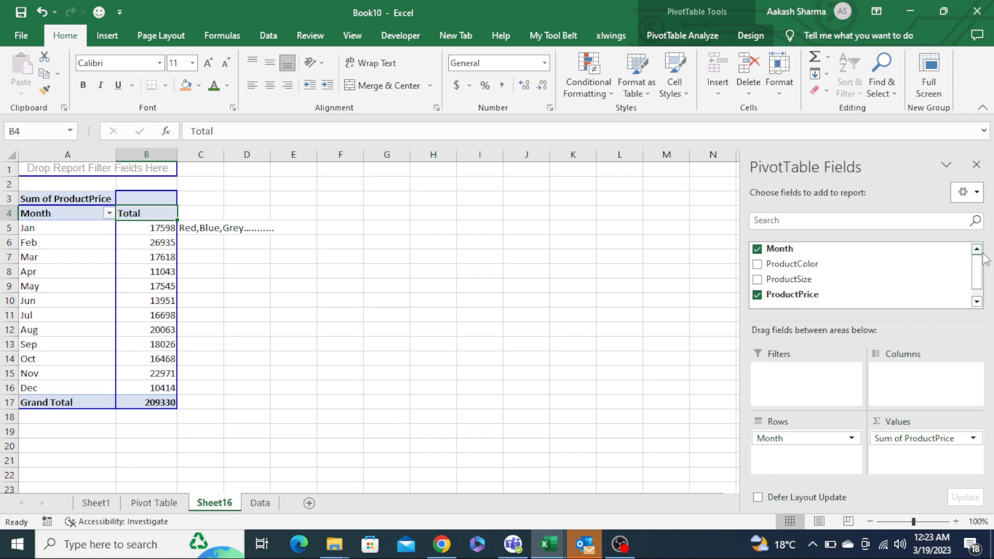
pyautogui.click(491, 228)
pyautogui.click(290, 255)
pyautogui.press('Left')
pyautogui.press('Left')
pyautogui.press('Left')
pyautogui.press('Right')
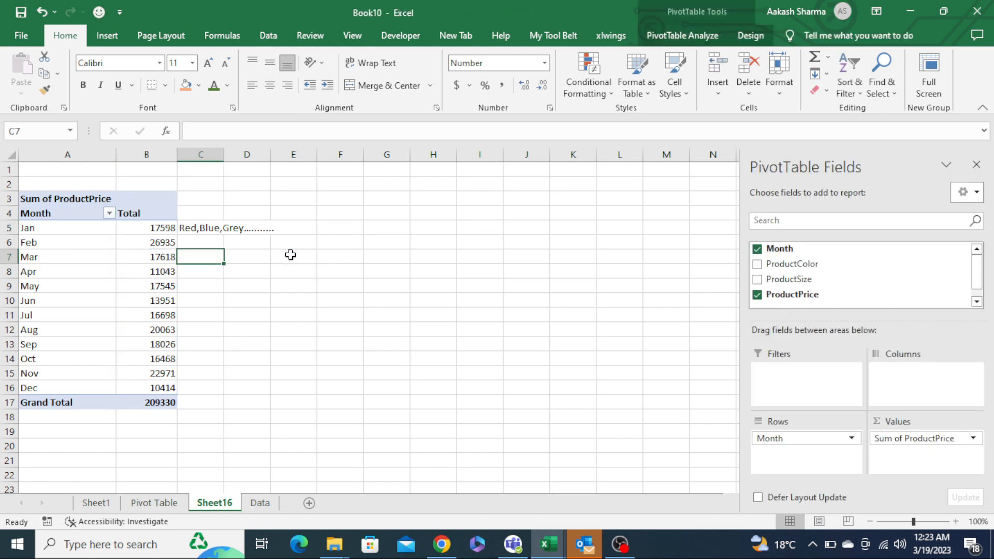
# - Delete the note from cell C5 beside the pivot table
pyautogui.press('Up')
pyautogui.press('Up')
pyautogui.press('Delete')
pyautogui.press('Right')
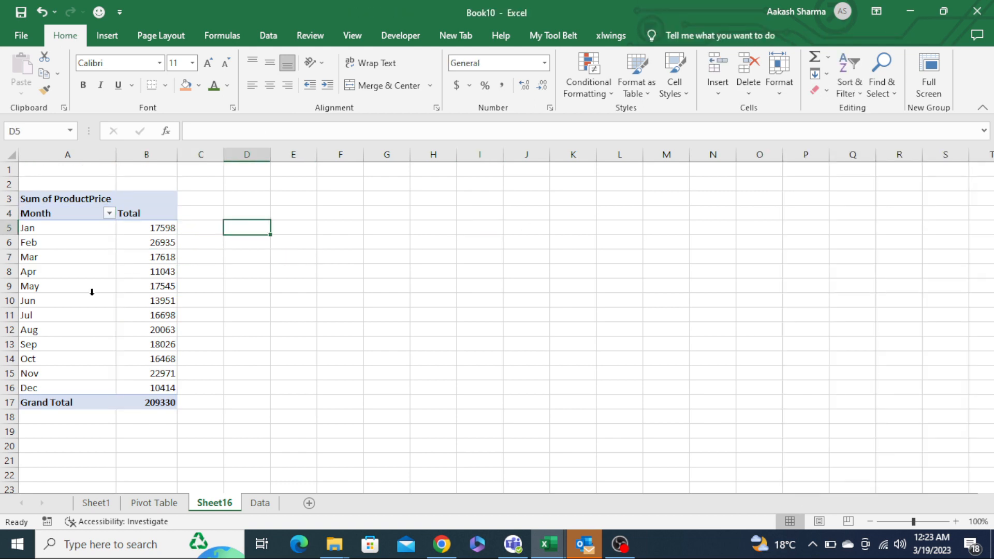
# - Rebuild the pivot table in the Data Model by adding more tables and accepting a new PivotTable
pyautogui.click(78, 259)
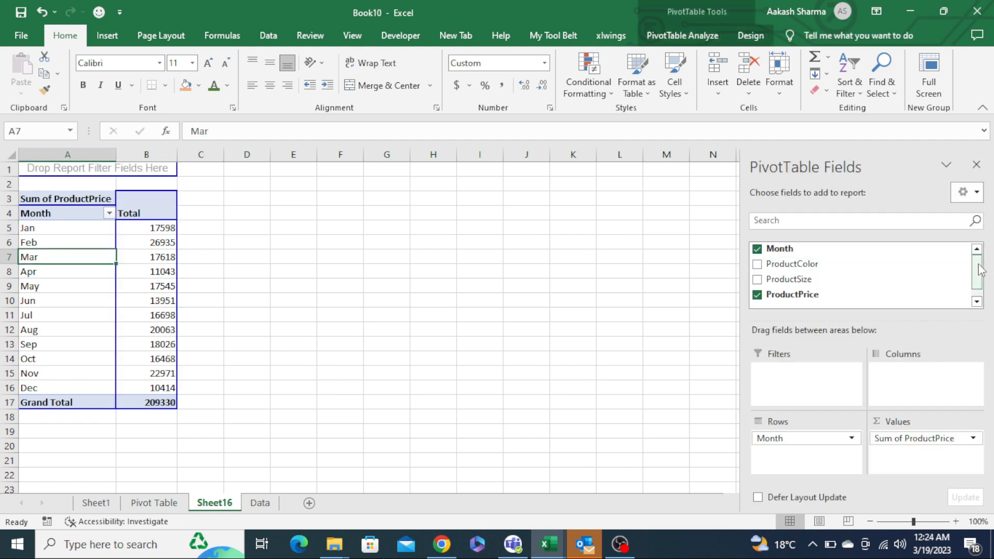
pyautogui.moveTo(979, 265); pyautogui.dragTo(980, 285)
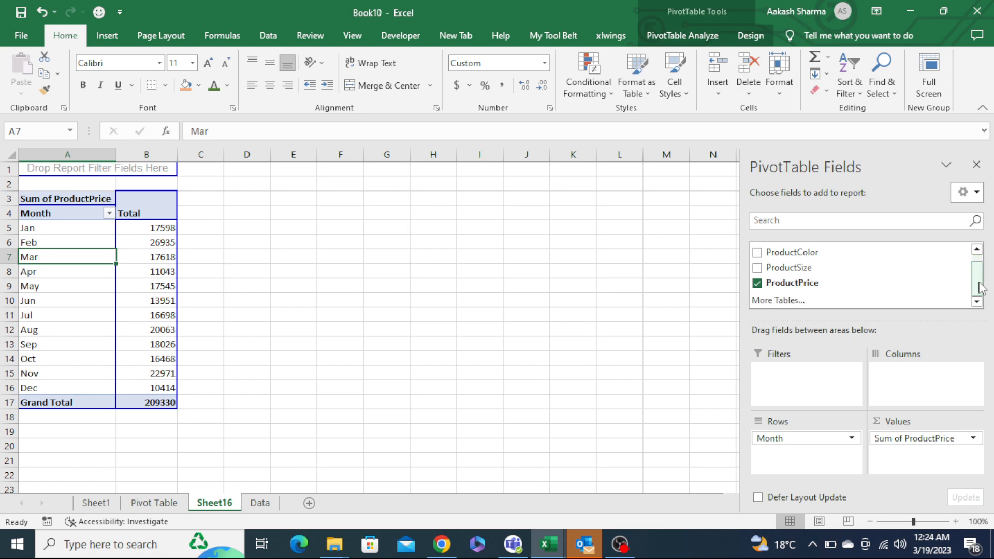
pyautogui.click(783, 302)
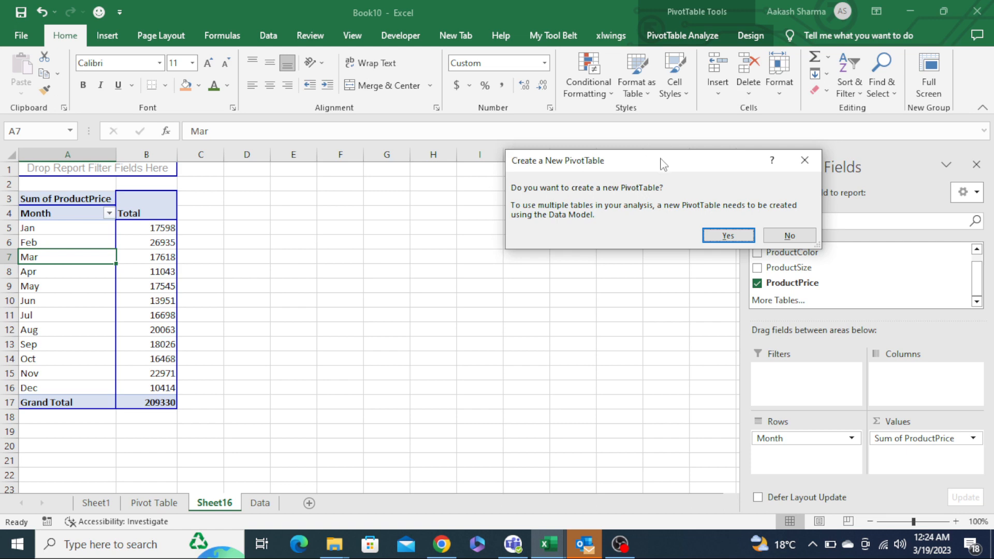
pyautogui.moveTo(662, 160); pyautogui.dragTo(498, 164)
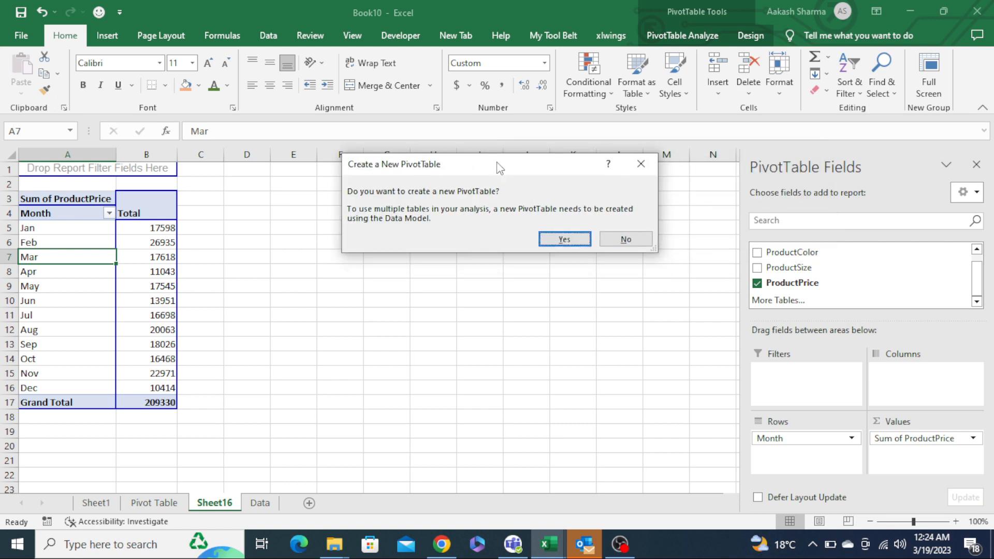
pyautogui.click(574, 239)
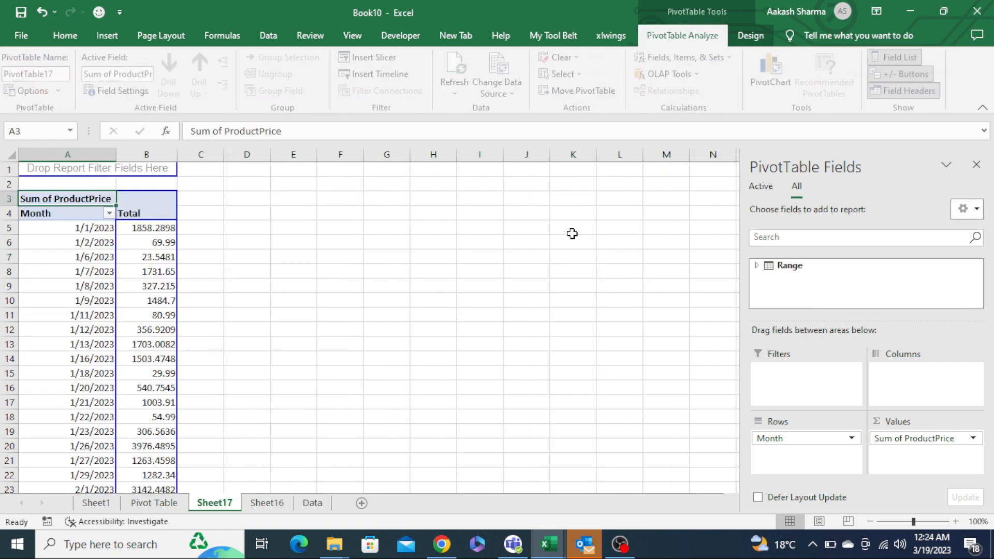
# - Group the pivot table's date rows by Months
pyautogui.rightClick(70, 267)
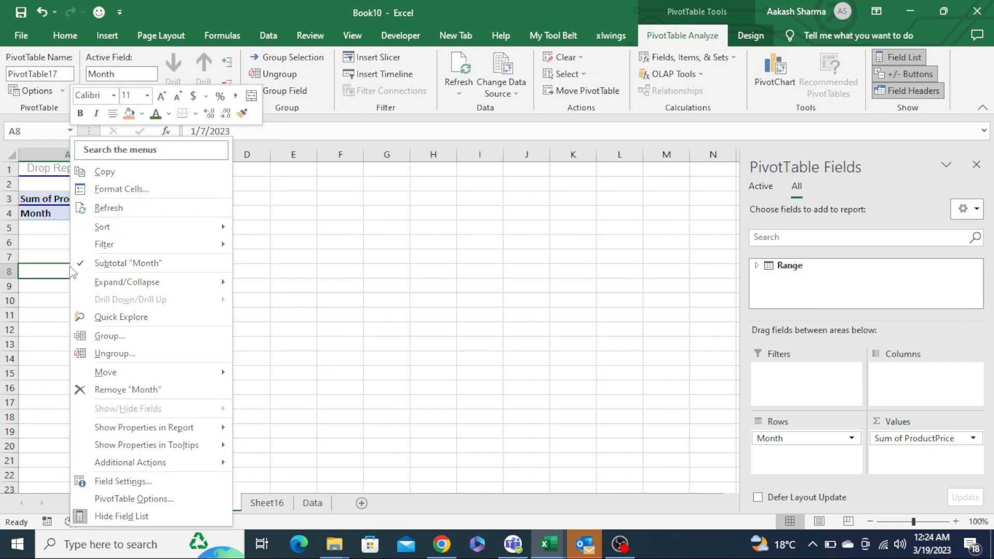
pyautogui.click(127, 336)
pyautogui.click(115, 357)
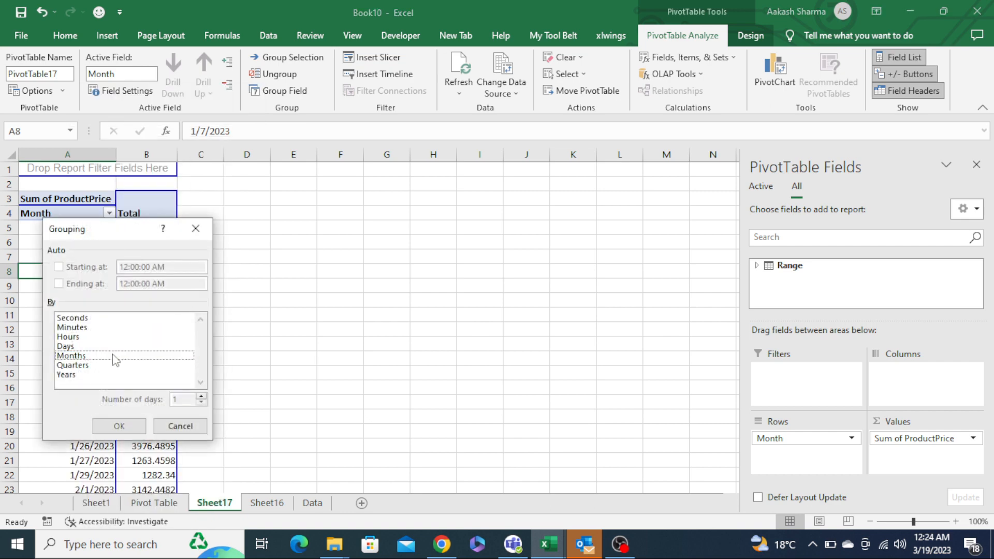
pyautogui.click(115, 356)
pyautogui.click(119, 426)
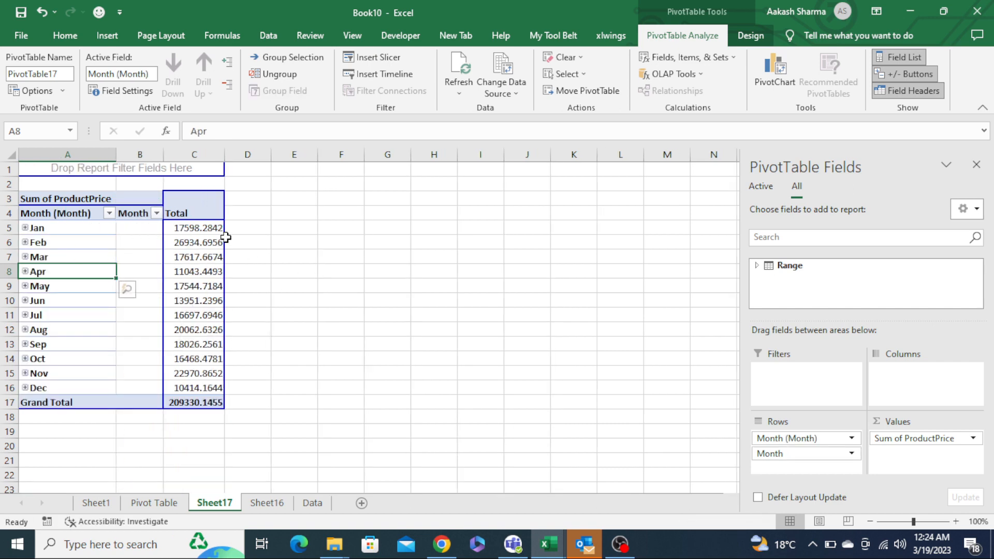
pyautogui.press('Up')
pyautogui.click(130, 217)
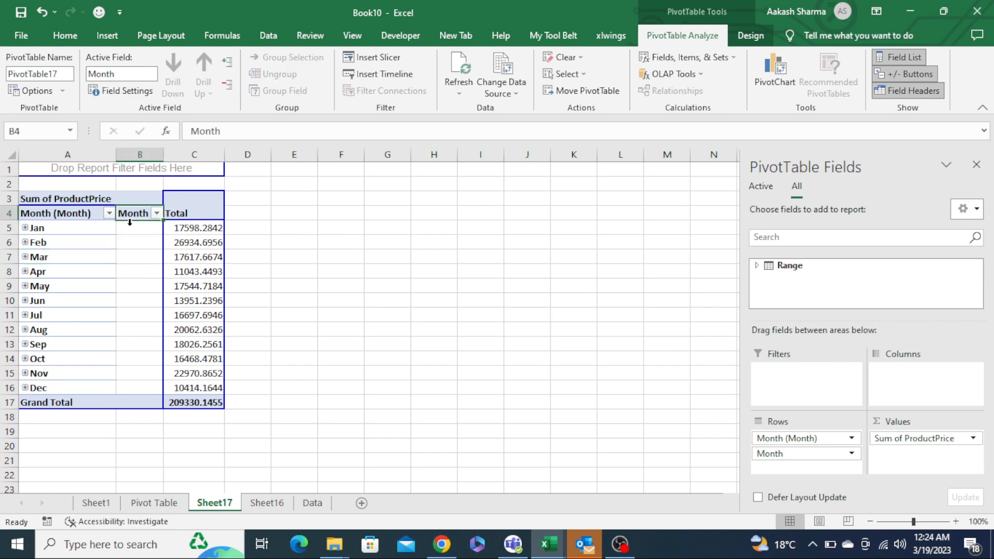
pyautogui.press('Right')
pyautogui.press('Right')
pyautogui.press('Down')
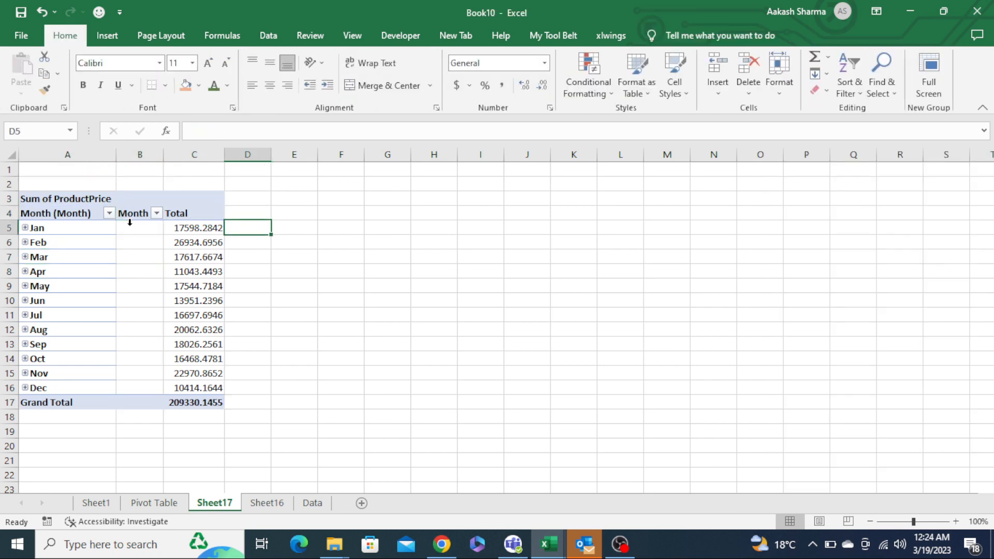
pyautogui.press('Left')
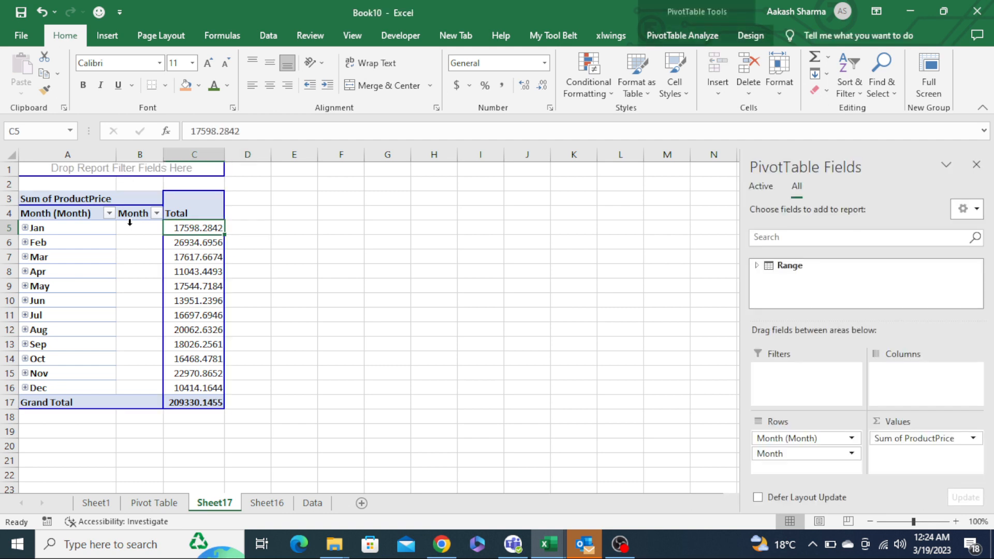
# - Add a new measure to the Range table and name it Poducts_color
pyautogui.click(758, 266)
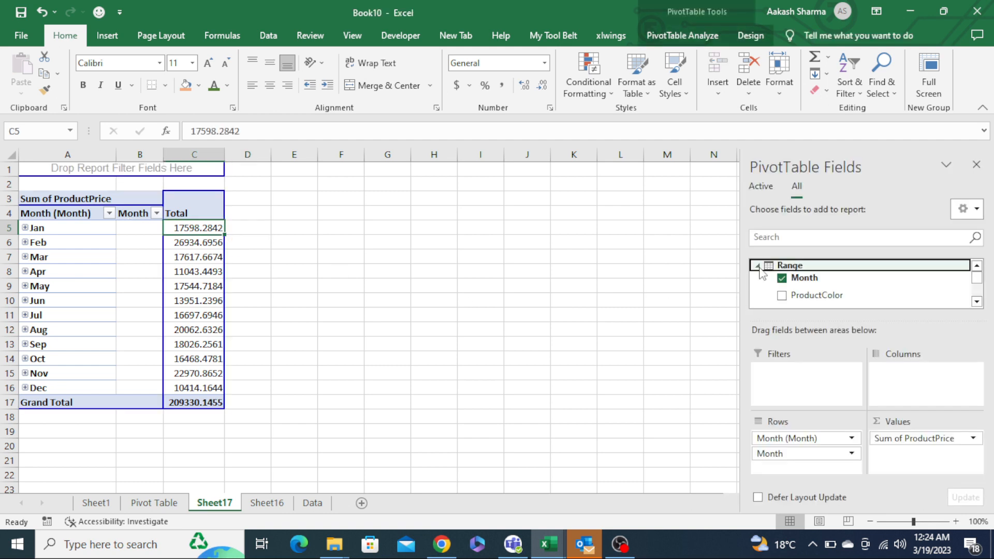
pyautogui.rightClick(794, 268)
pyautogui.click(830, 276)
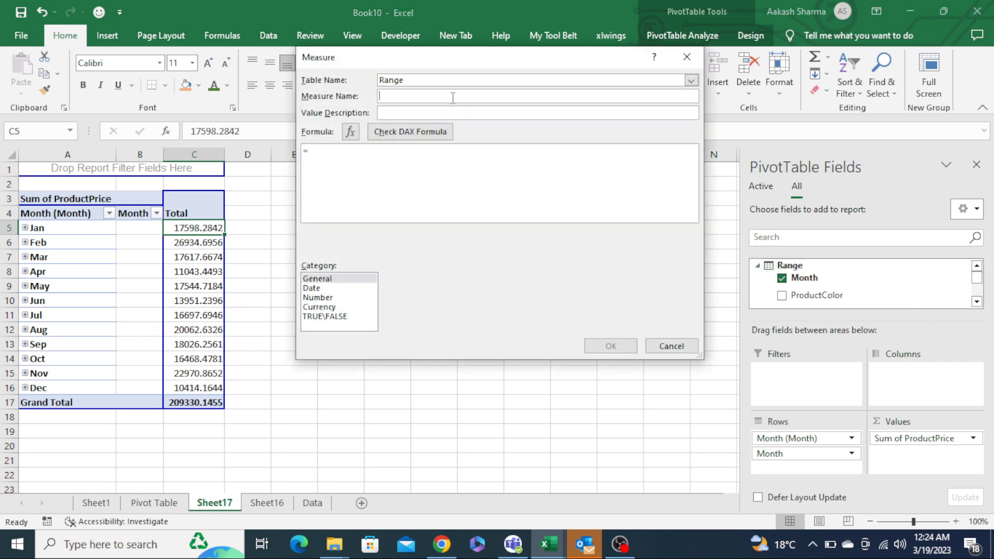
pyautogui.write('Porudct')
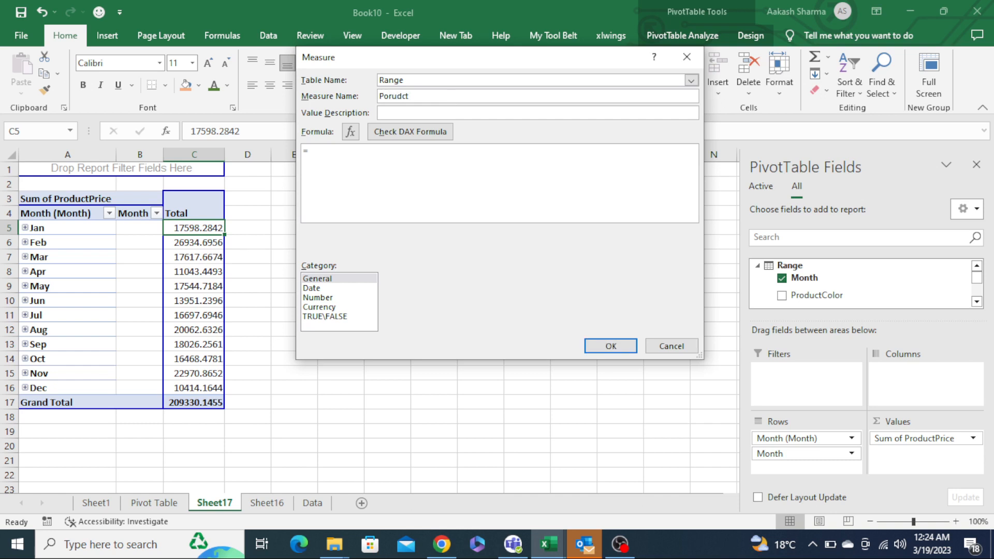
pyautogui.press('BackSpace')
pyautogui.press('BackSpace')
pyautogui.press('BackSpace')
pyautogui.press('BackSpace')
pyautogui.press('BackSpace')
pyautogui.press('BackSpace')
pyautogui.write('oducts_color')
# - Start the measure's formula with the CONCATENATEX function
pyautogui.click(419, 174)
pyautogui.write('cont')
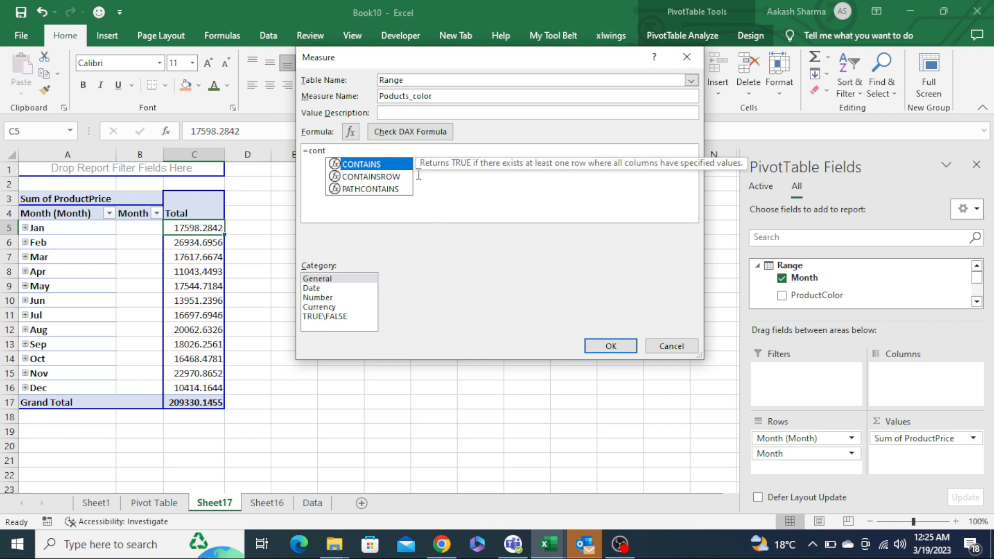
pyautogui.press('BackSpace')
pyautogui.write('c')
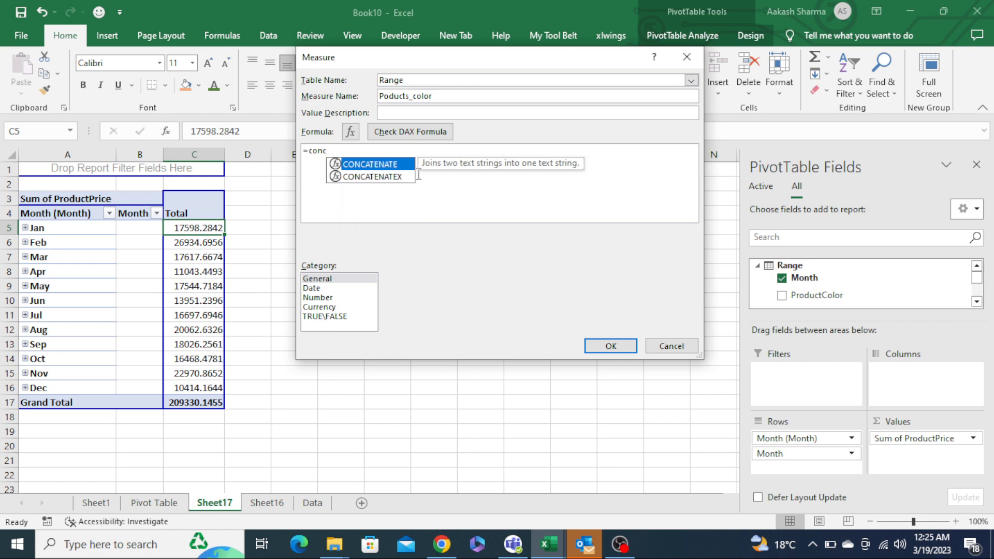
pyautogui.press('Down')
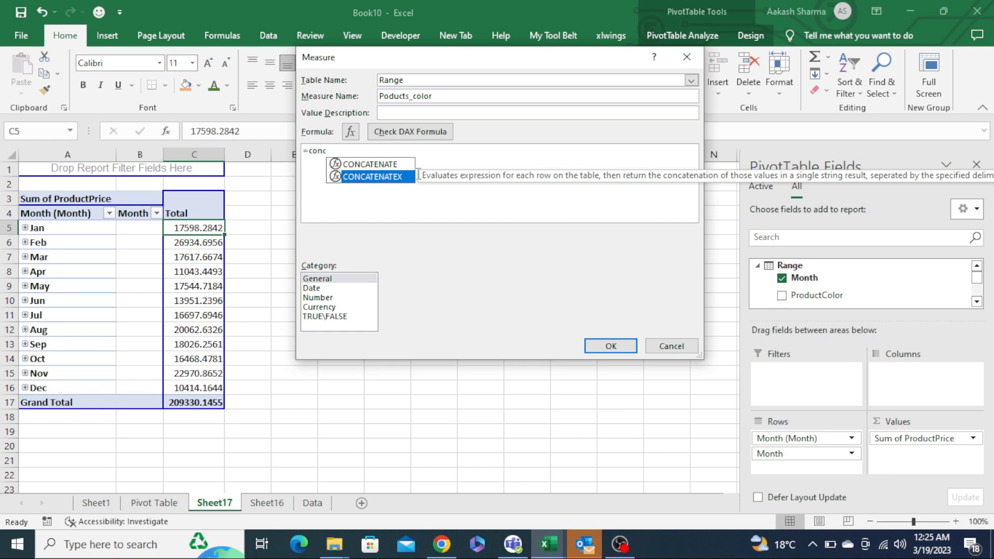
pyautogui.press('Tab')
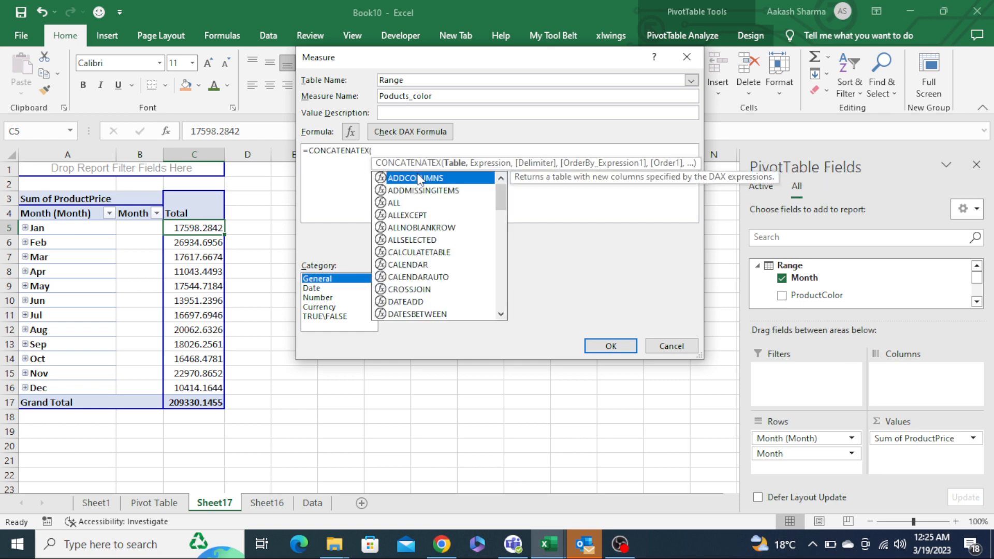
pyautogui.click(425, 148)
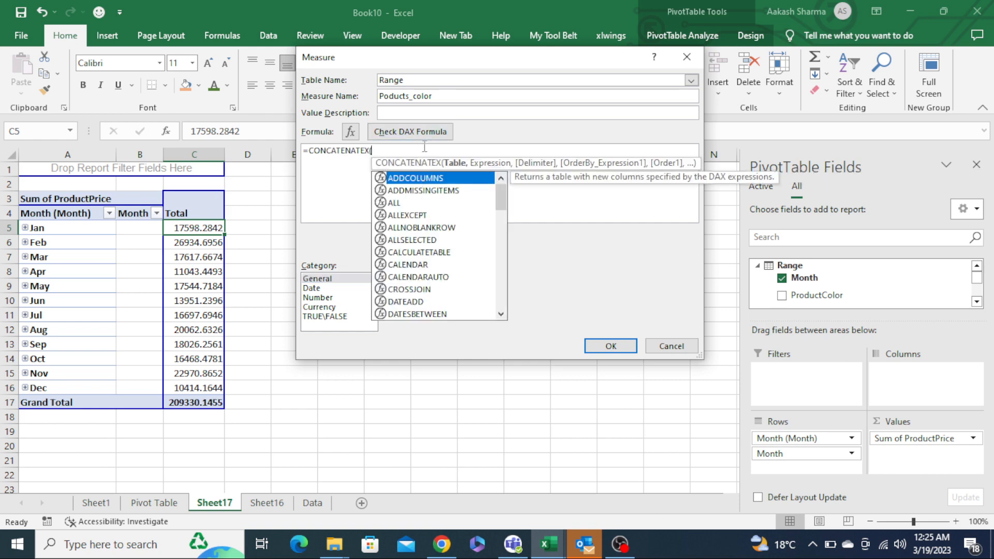
pyautogui.write('Ra')
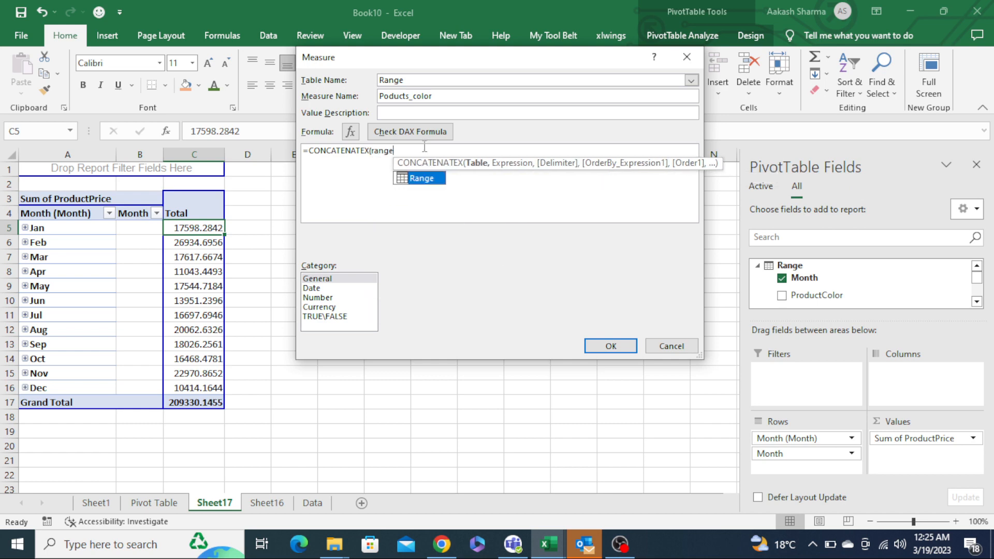
pyautogui.press('Tab')
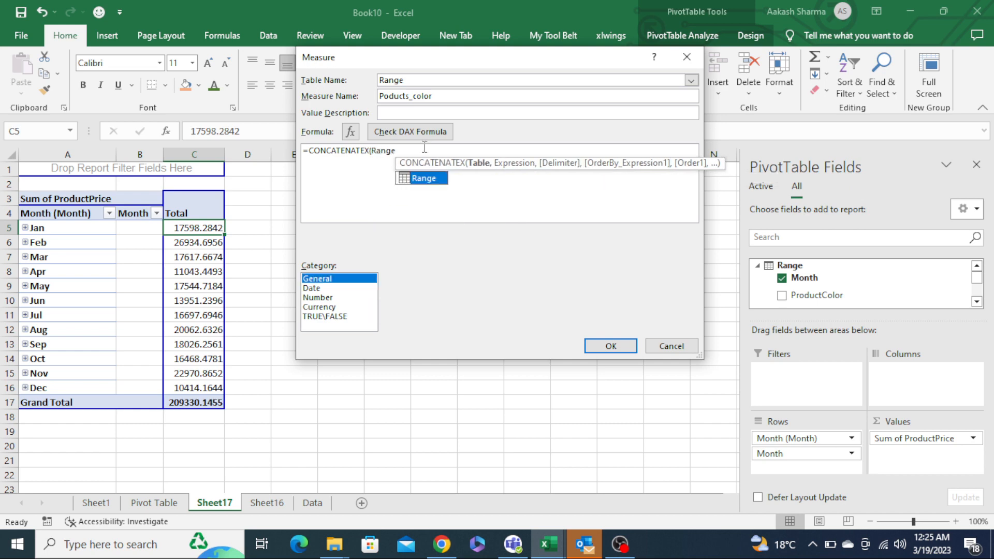
pyautogui.click(425, 148)
pyautogui.doubleClick(425, 149)
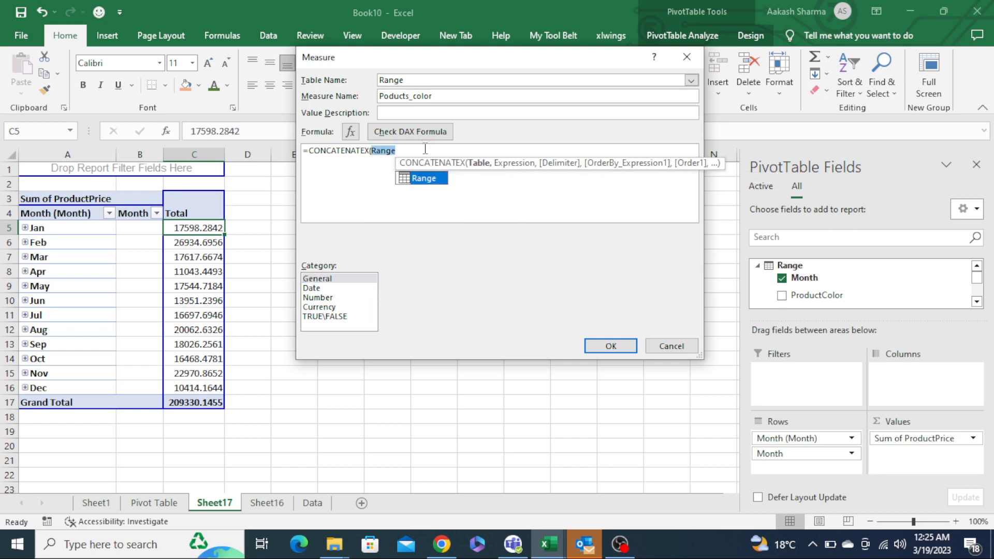
pyautogui.press('BackSpace')
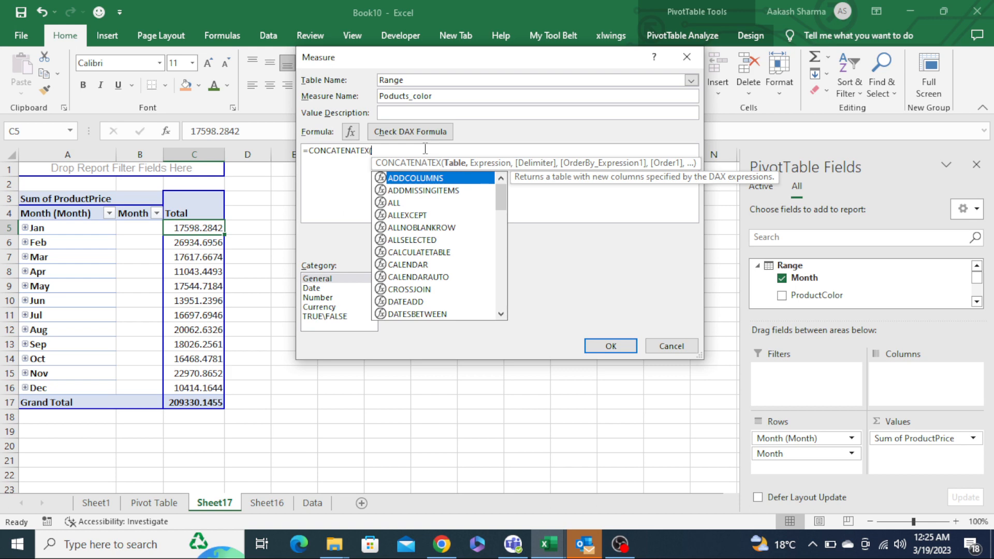
# - Enter VALUES(Range) as the table argument of CONCATENATEX
pyautogui.write('VALUES(')
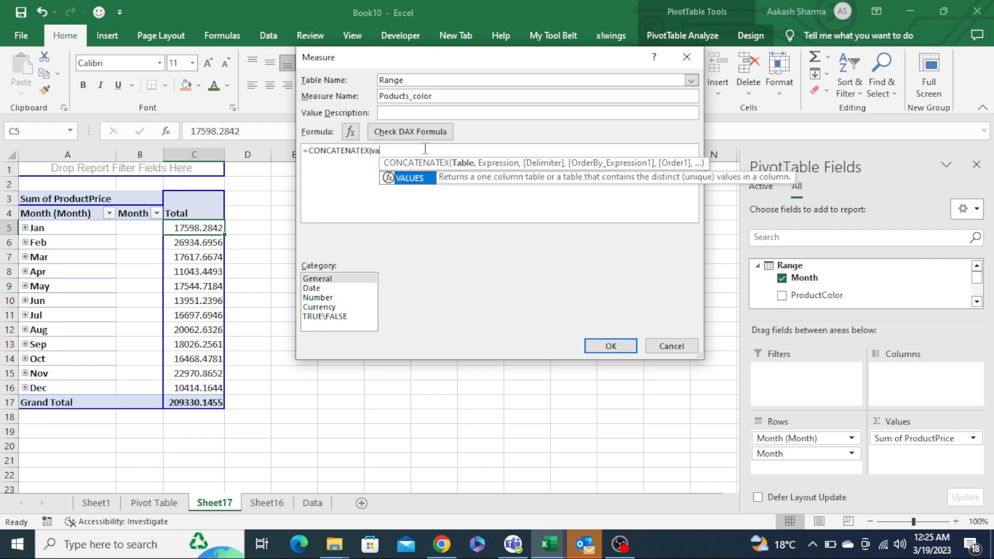
pyautogui.press('Tab')
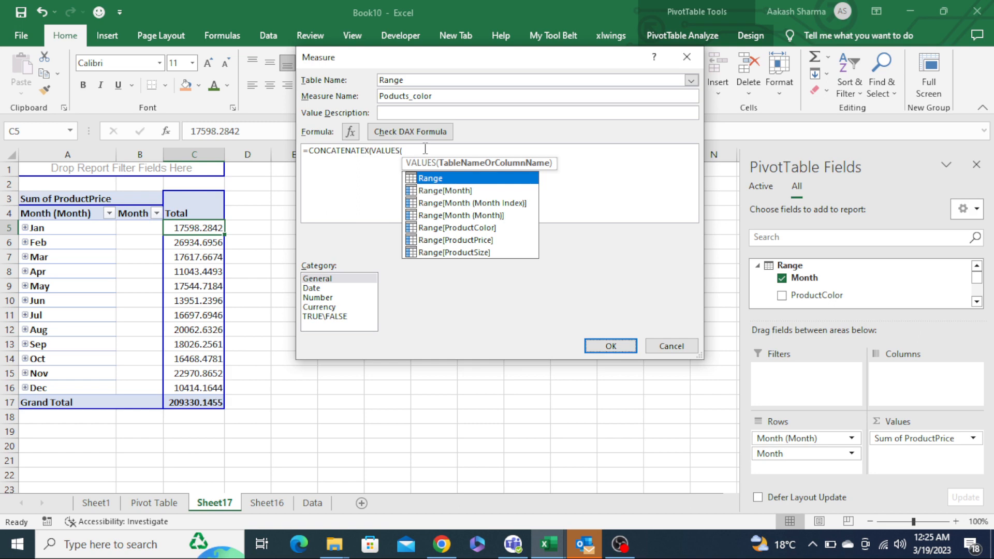
pyautogui.doubleClick(456, 180)
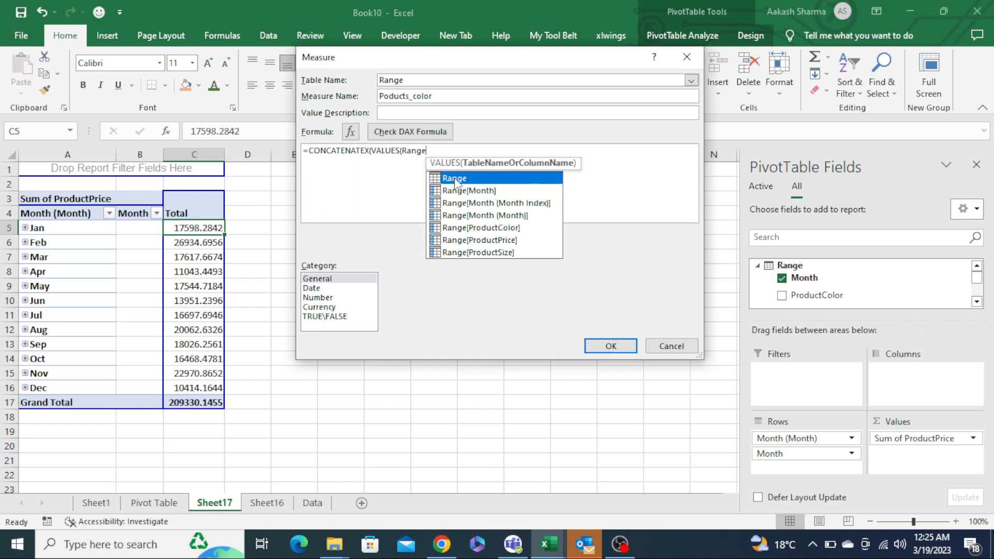
pyautogui.write('),')
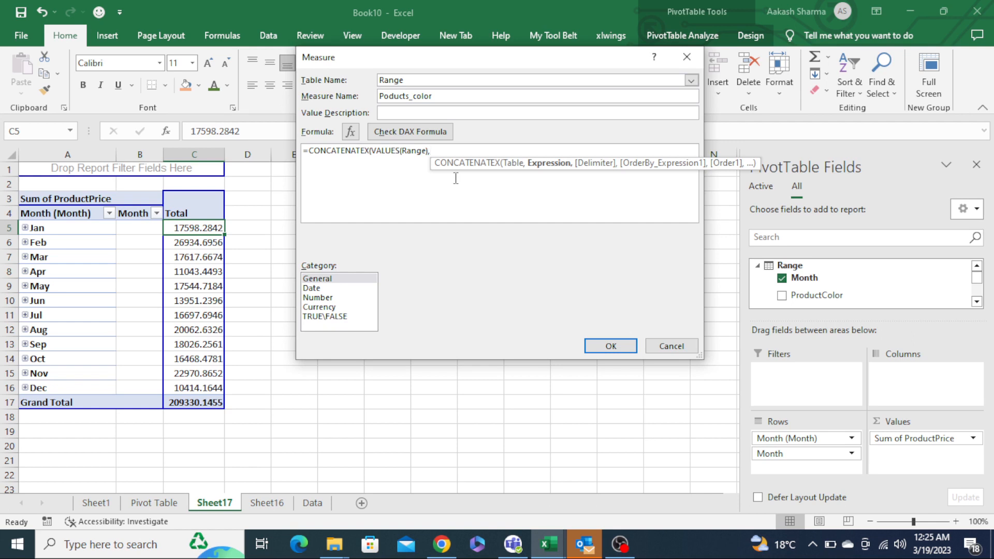
# - Complete the formula with [ProductColor] and a "," delimiter, then check the DAX formula
pyautogui.write('prod')
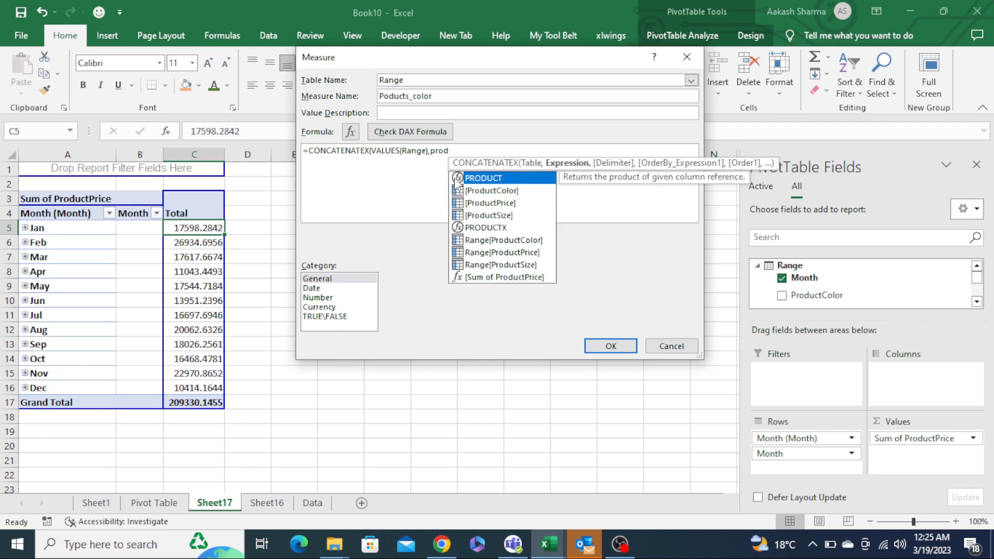
pyautogui.press('Down')
pyautogui.press('Down')
pyautogui.press('Up')
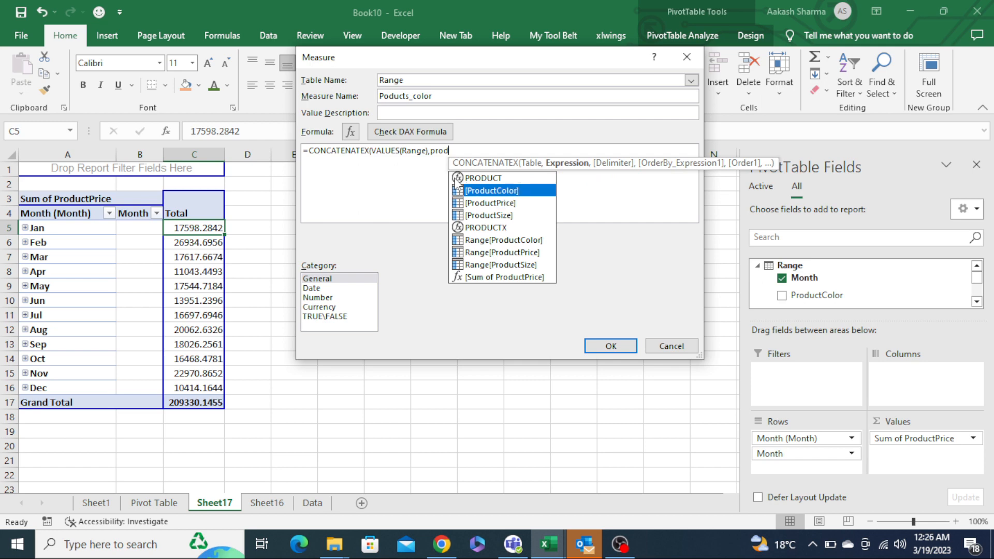
pyautogui.press('Tab')
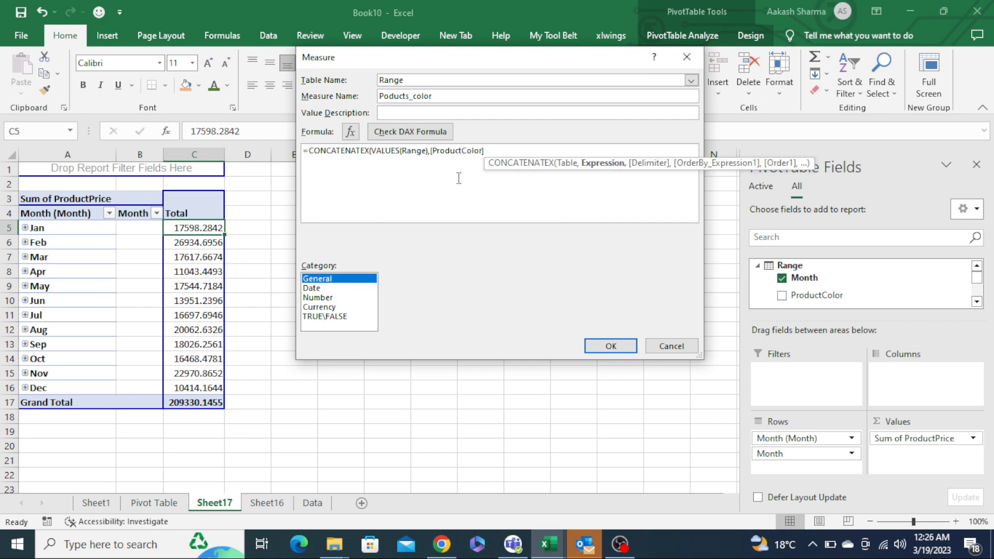
pyautogui.click(521, 150)
pyautogui.write(',')
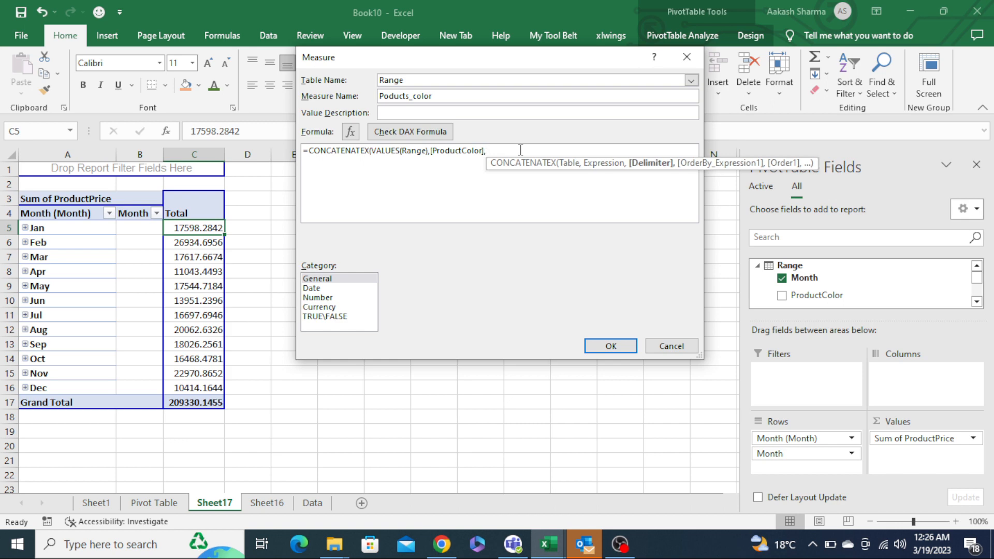
pyautogui.write('", "')
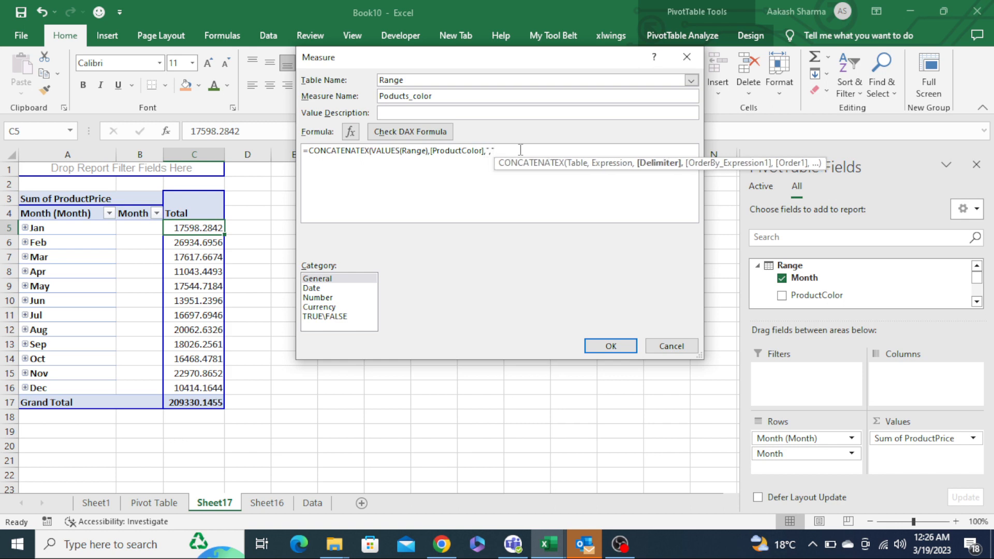
pyautogui.write(')')
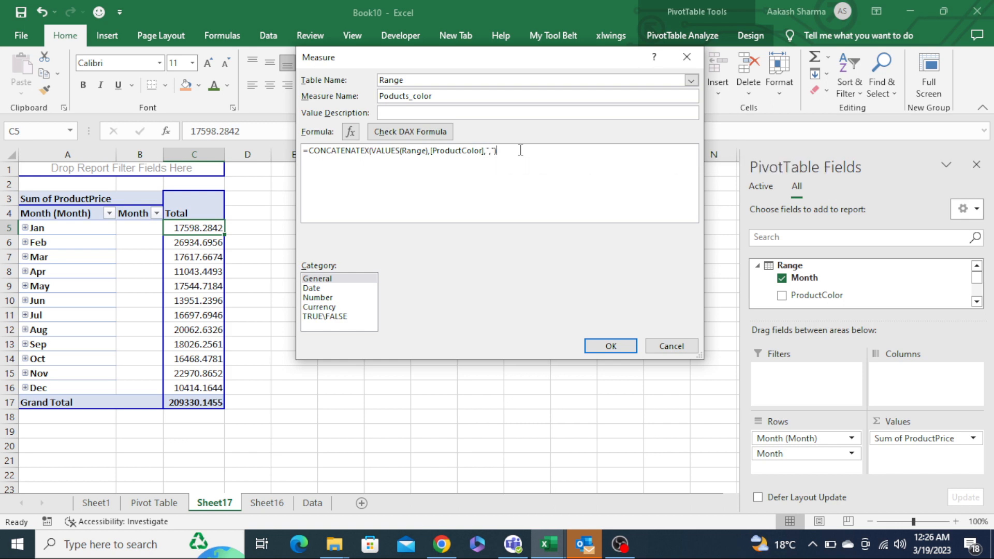
pyautogui.click(423, 138)
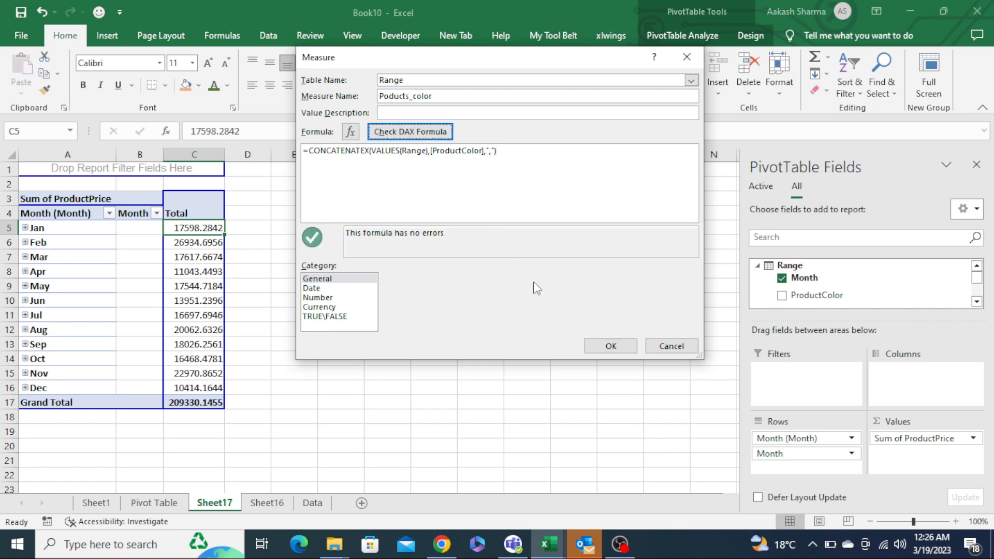
# - Save the Poducts_color measure and add it to the pivot table's Values area
pyautogui.click(624, 350)
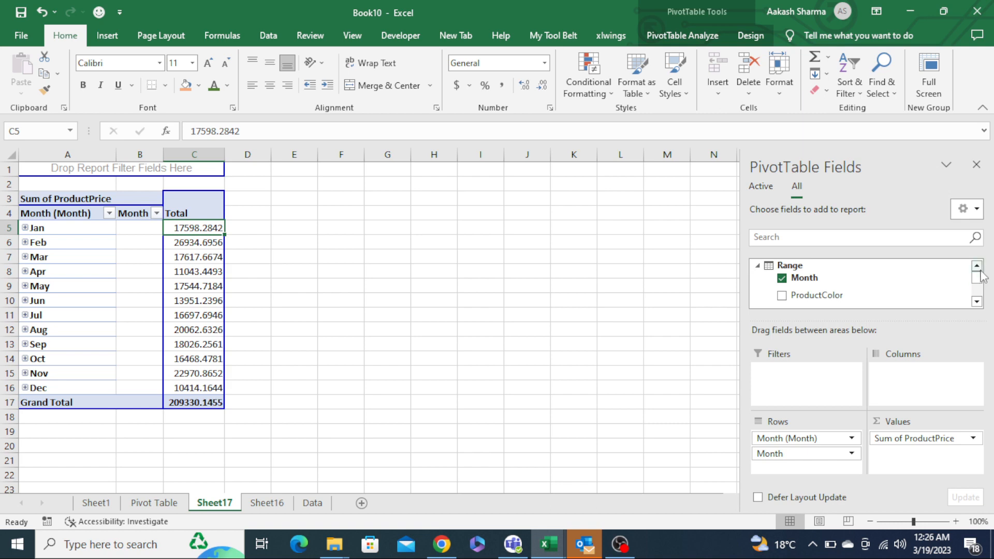
pyautogui.moveTo(979, 279); pyautogui.dragTo(979, 292)
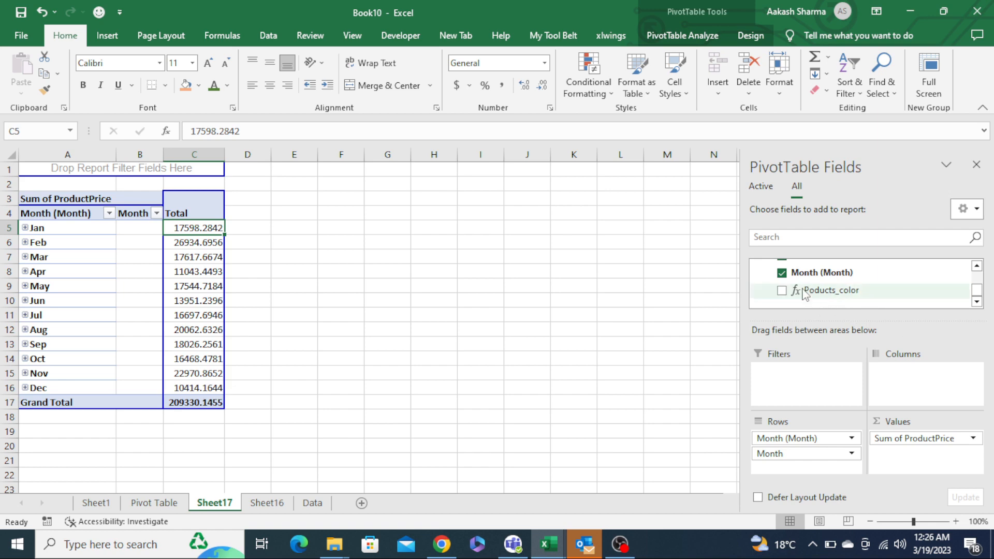
pyautogui.moveTo(805, 294); pyautogui.dragTo(919, 455)
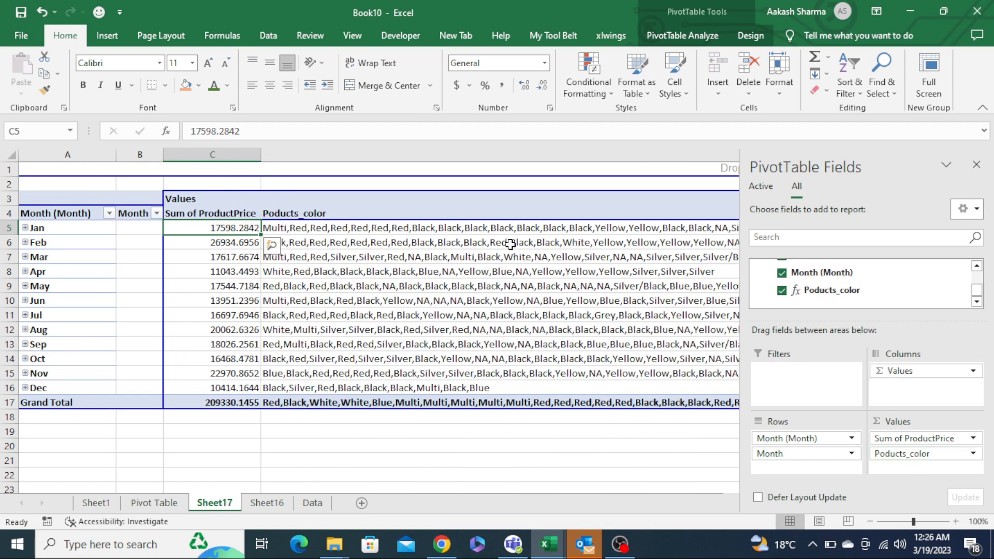
# - Examine the concatenated colour lists in the Poducts_color column for each month
pyautogui.click(437, 229)
pyautogui.press('Right')
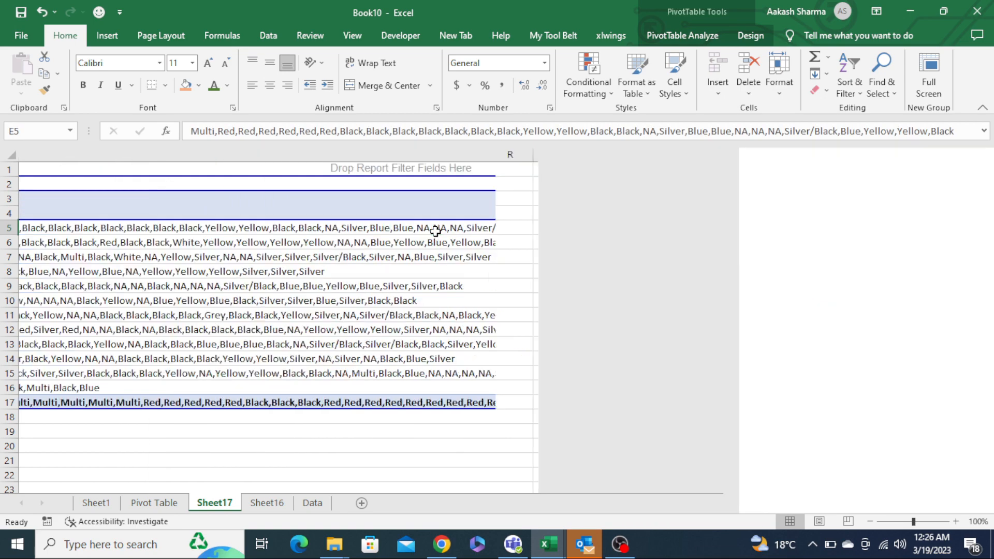
pyautogui.press('Home')
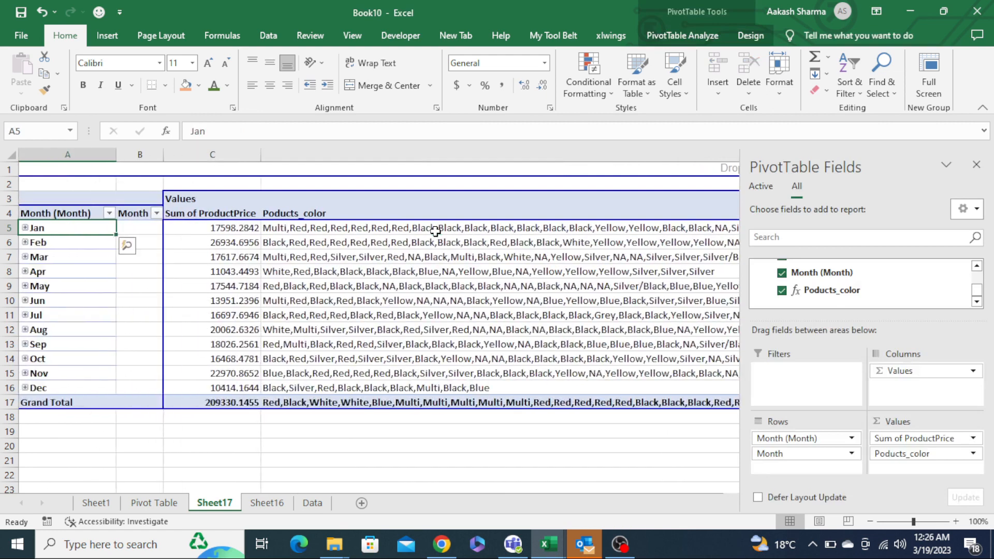
pyautogui.click(435, 228)
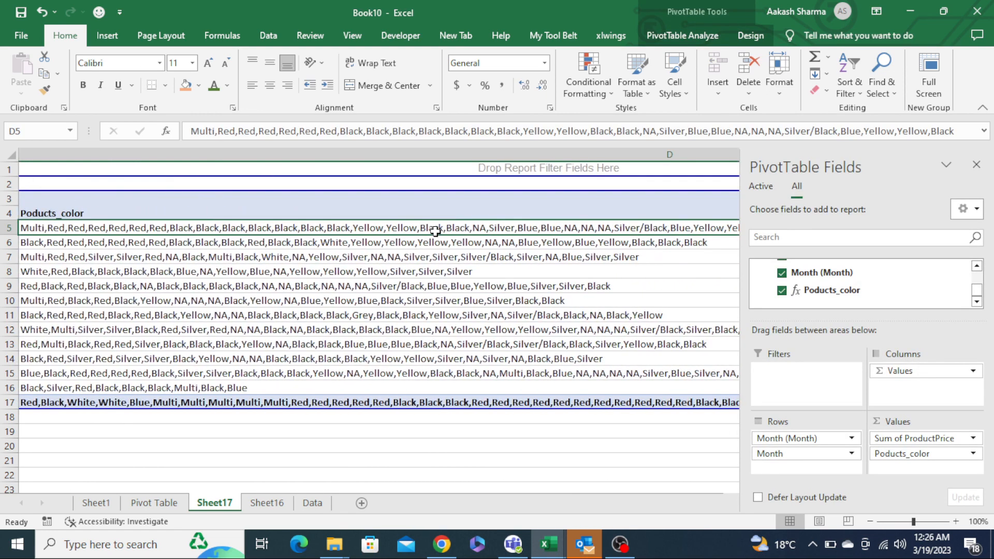
pyautogui.press('Home')
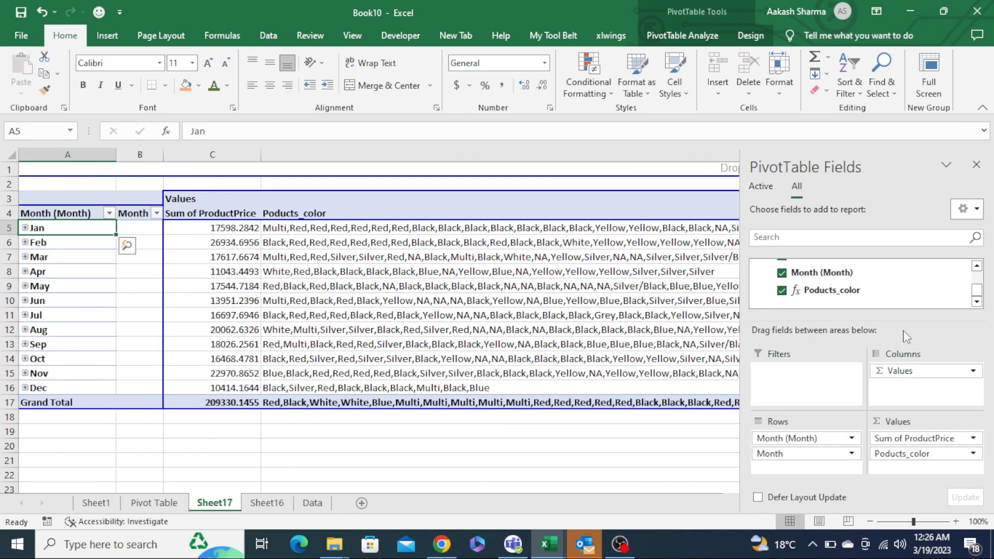
# - Edit the Poducts_color measure so its table argument becomes VALUES(Range[ProductColor])
pyautogui.rightClick(808, 291)
pyautogui.click(853, 309)
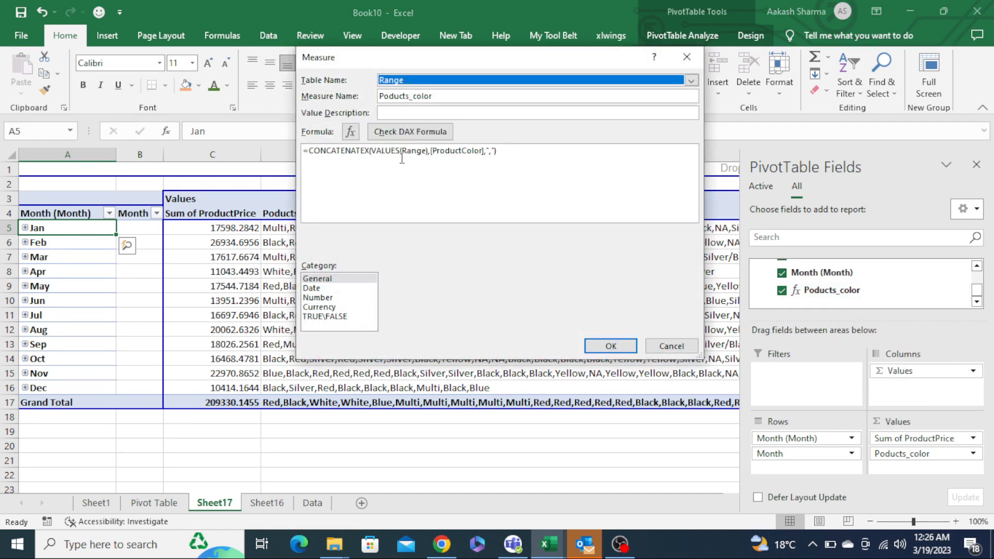
pyautogui.click(534, 159)
pyautogui.press('BackSpace')
pyautogui.press('BackSpace')
pyautogui.press('BackSpace')
pyautogui.press('BackSpace')
pyautogui.press('BackSpace')
pyautogui.press('BackSpace')
pyautogui.press('BackSpace')
pyautogui.press('BackSpace')
pyautogui.press('BackSpace')
pyautogui.press('BackSpace')
pyautogui.press('BackSpace')
pyautogui.press('BackSpace')
pyautogui.press('BackSpace')
pyautogui.press('BackSpace')
pyautogui.press('BackSpace')
pyautogui.press('BackSpace')
pyautogui.press('BackSpace')
pyautogui.press('BackSpace')
pyautogui.press('BackSpace')
pyautogui.press('BackSpace')
pyautogui.press('BackSpace')
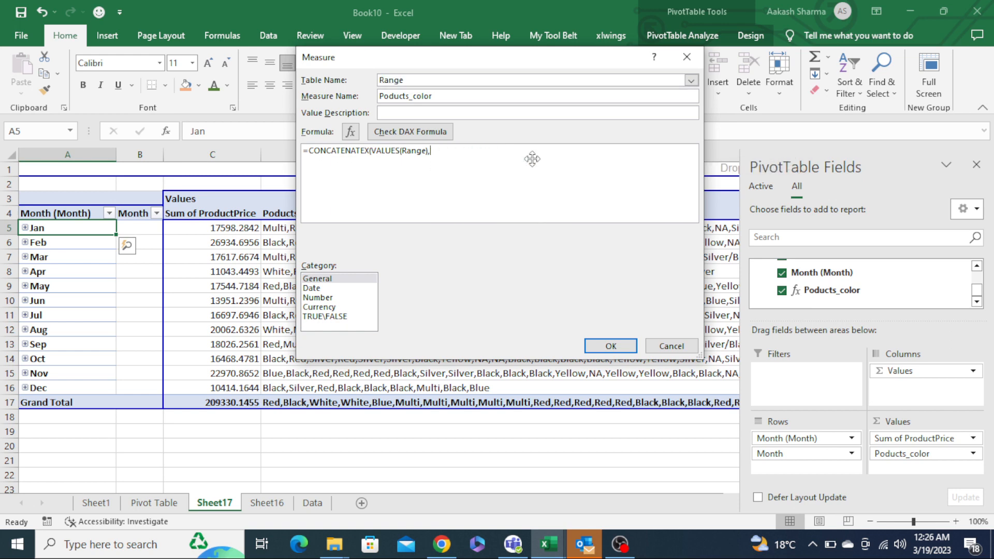
pyautogui.write('(')
pyautogui.press('Down')
pyautogui.press('Down')
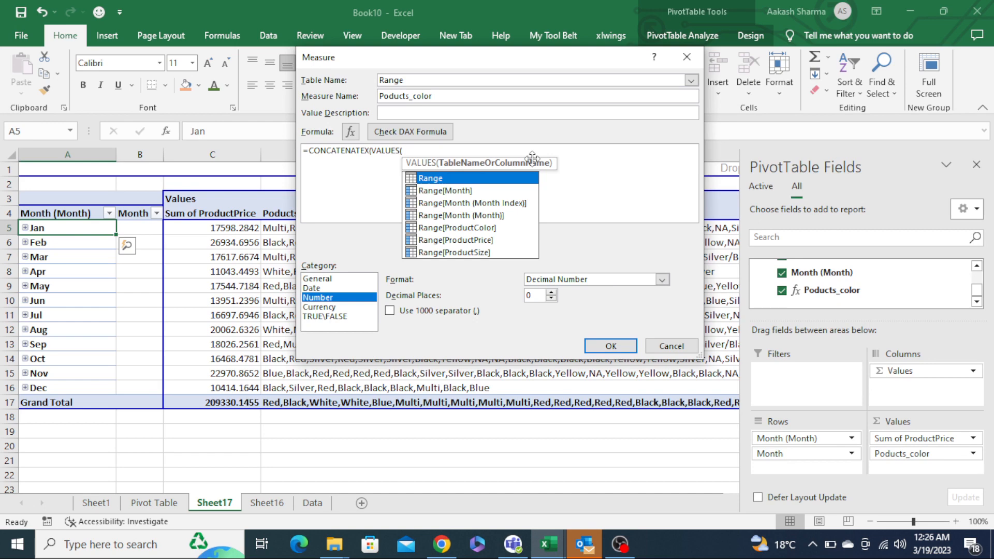
pyautogui.doubleClick(472, 229)
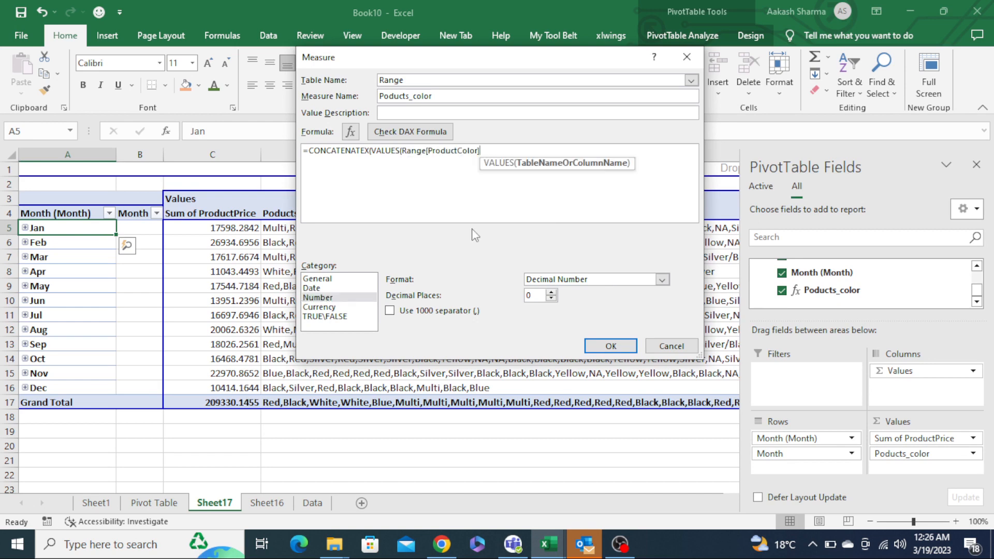
pyautogui.write(')')
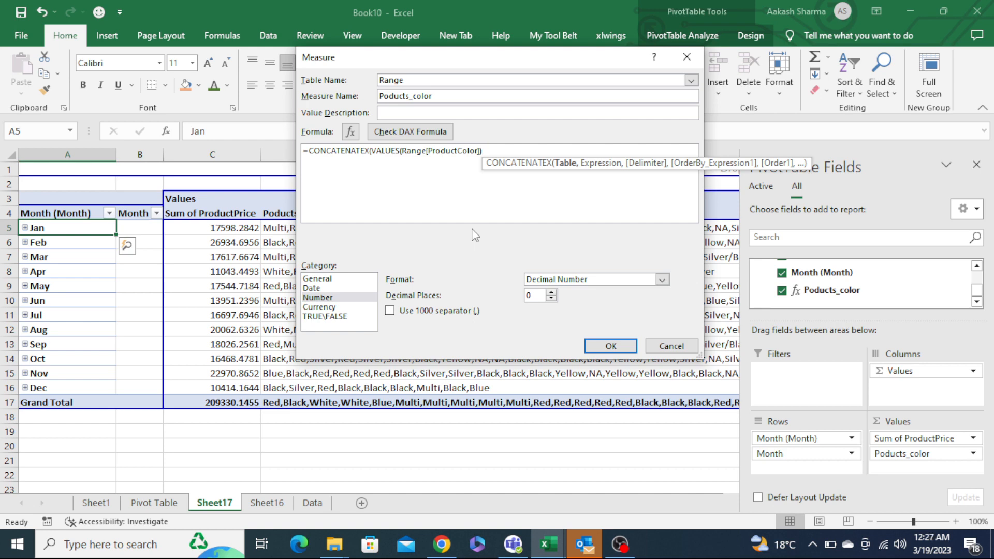
pyautogui.write(',')
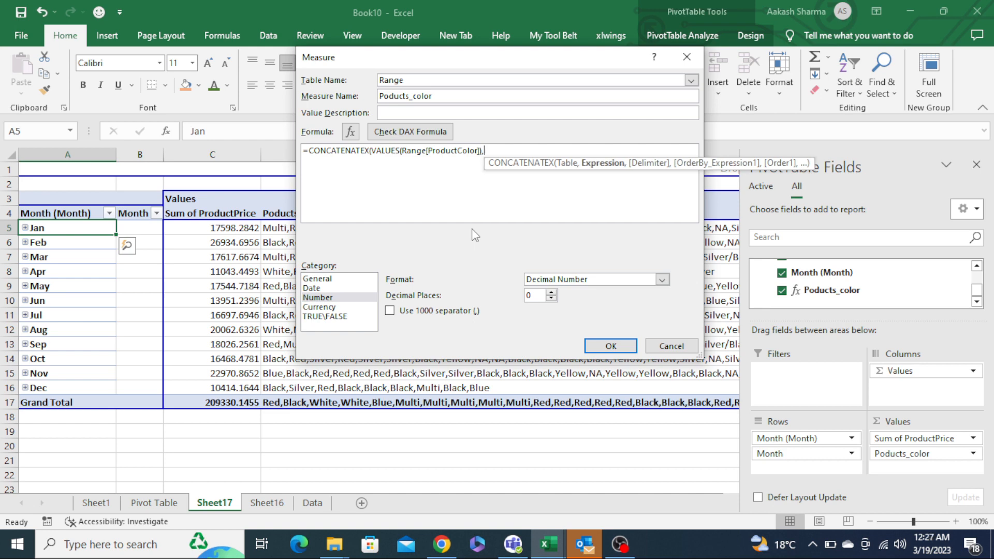
pyautogui.write('prod')
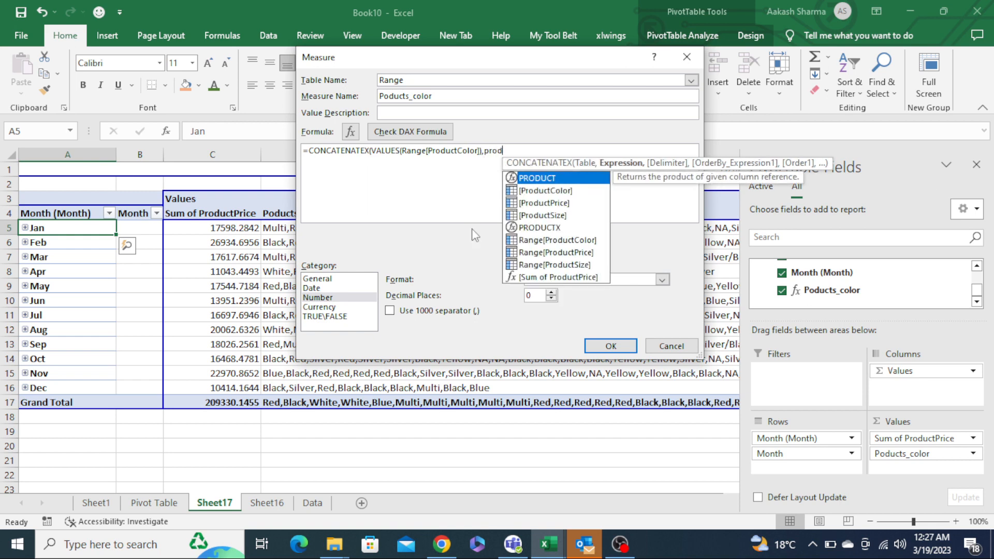
# - Re-enter [ProductColor] and the "," delimiter, check the DAX formula and save the measure
pyautogui.press('Down')
pyautogui.press('Tab')
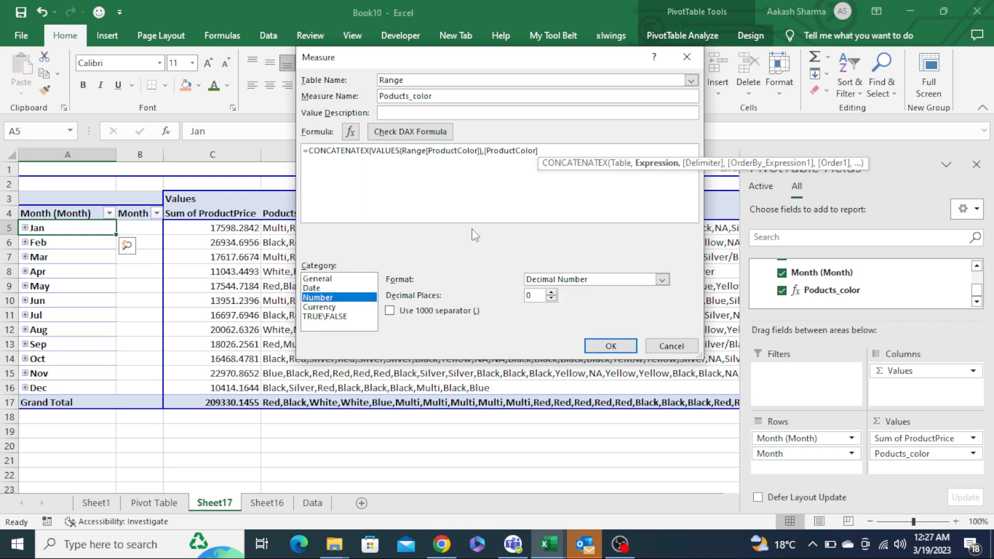
pyautogui.click(564, 155)
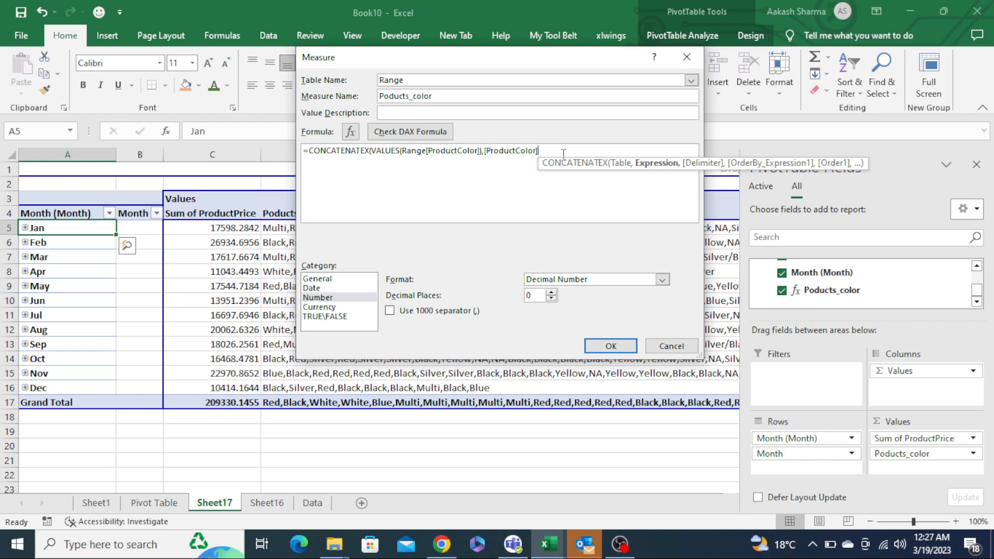
pyautogui.write(',",")')
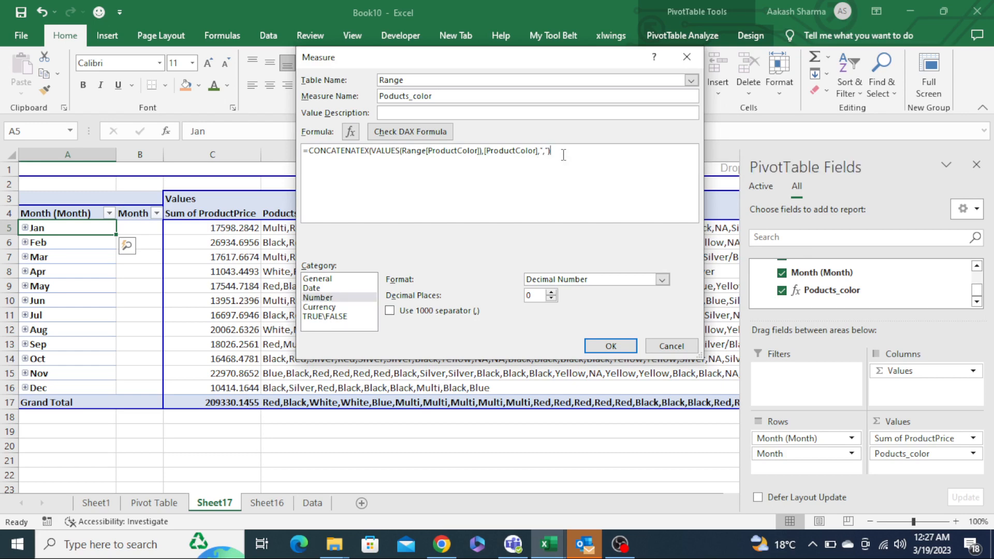
pyautogui.click(437, 136)
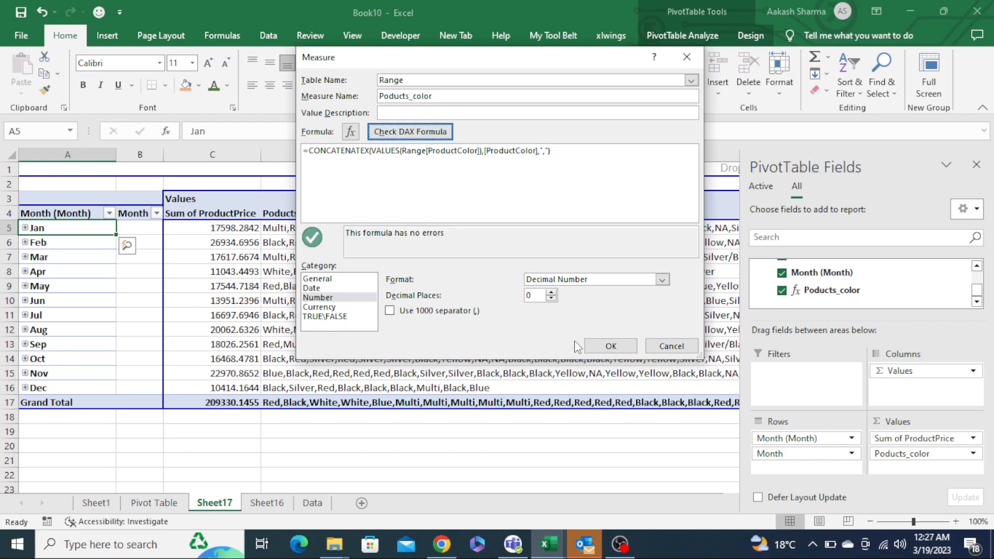
pyautogui.click(610, 346)
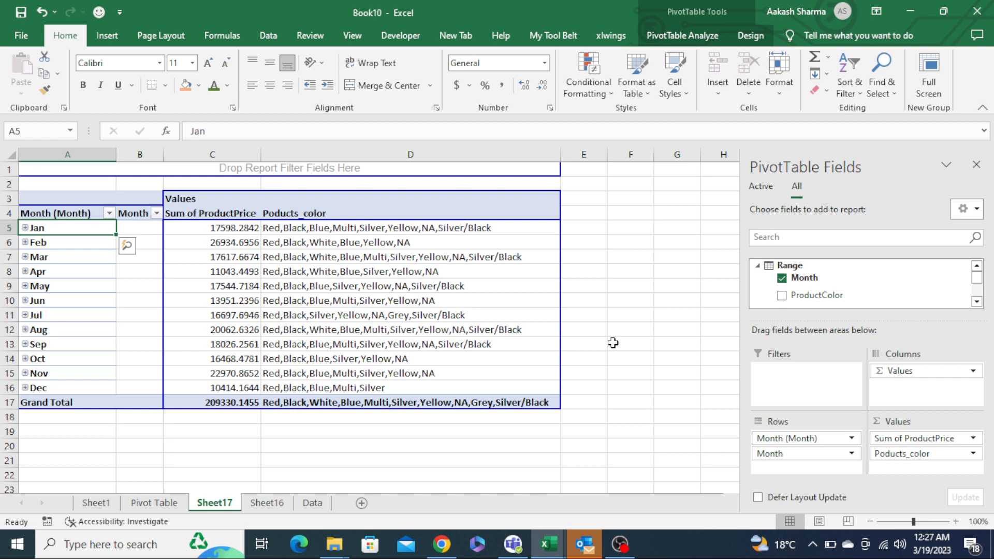
# - Review the distinct colour lists shown for each month in the pivot table
pyautogui.press('Right')
pyautogui.press('Right')
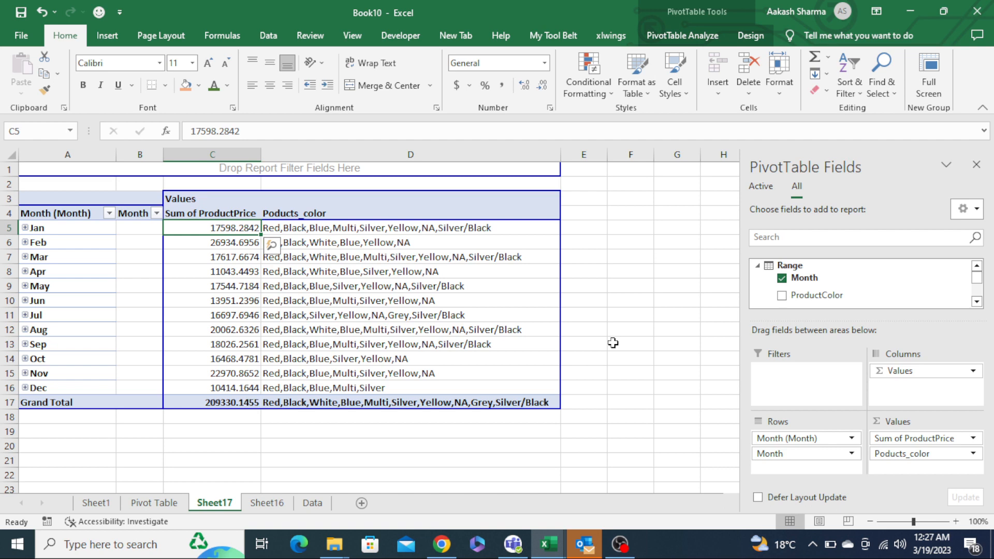
pyautogui.press('Right')
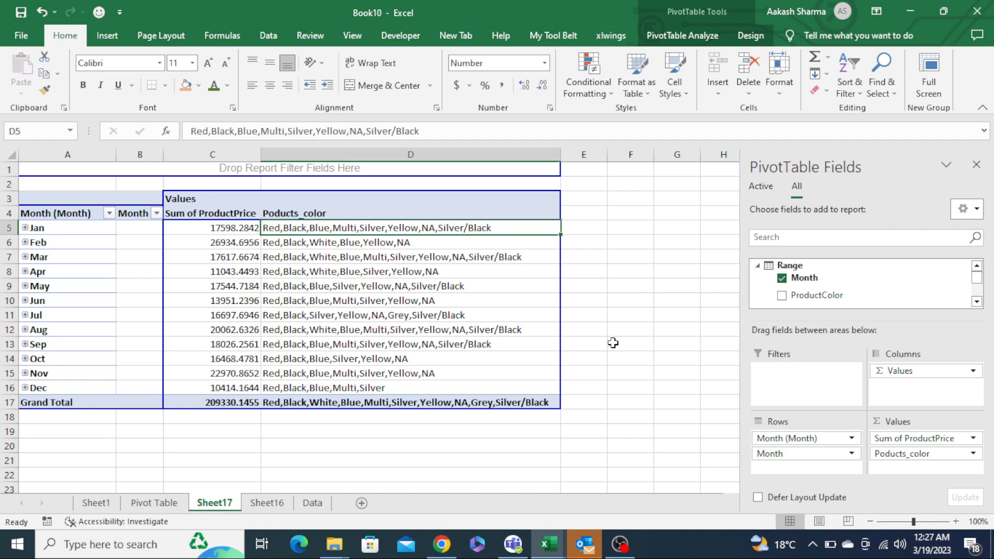
pyautogui.hotkey('shift', 'Left')
pyautogui.hotkey('shift', 'Left')
pyautogui.hotkey('shift', 'Left')
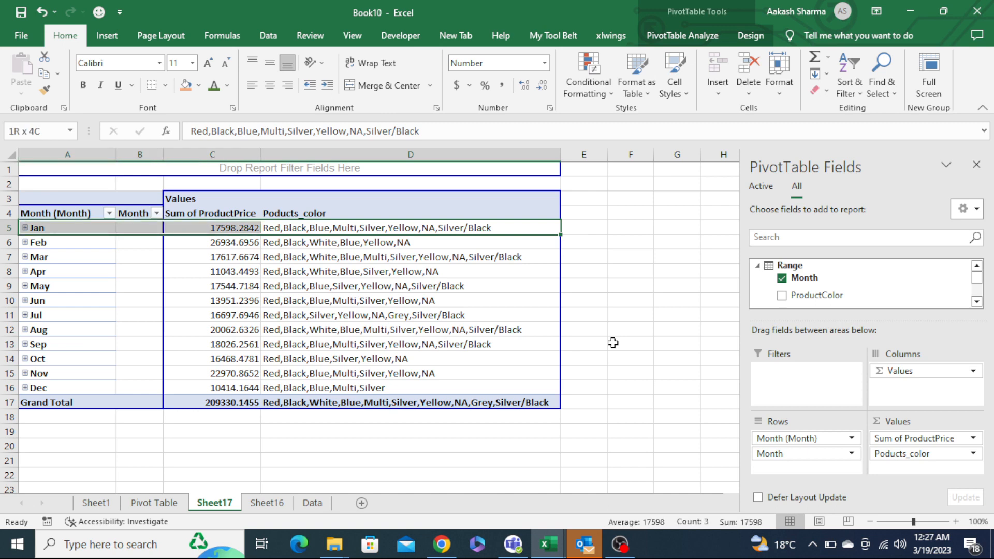
pyautogui.press('Down')
pyautogui.hotkey('shift', 'Left')
pyautogui.hotkey('shift', 'Left')
pyautogui.hotkey('shift', 'Left')
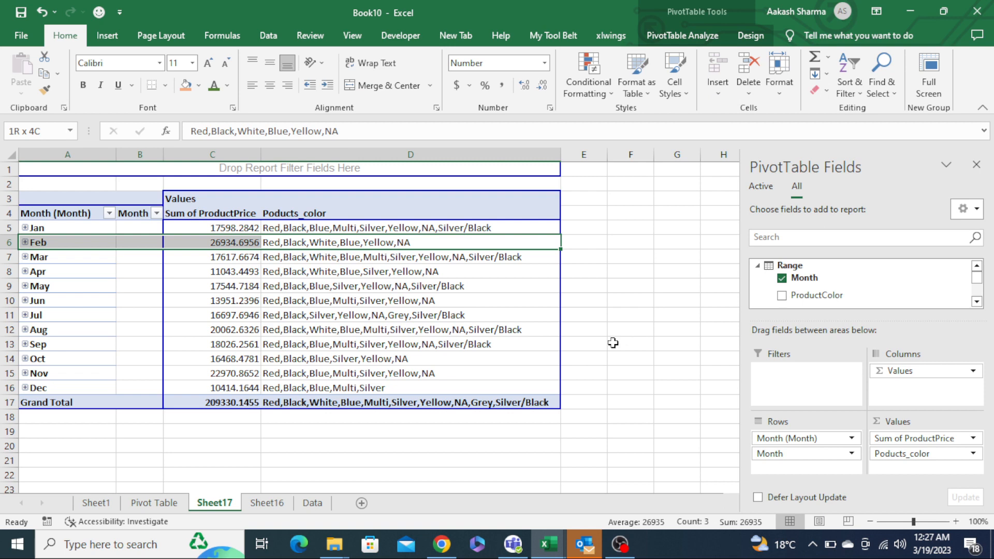
pyautogui.press('Left')
pyautogui.press('Left')
pyautogui.press('Down')
pyautogui.press('Up')
pyautogui.press('Up')
pyautogui.press('Up')
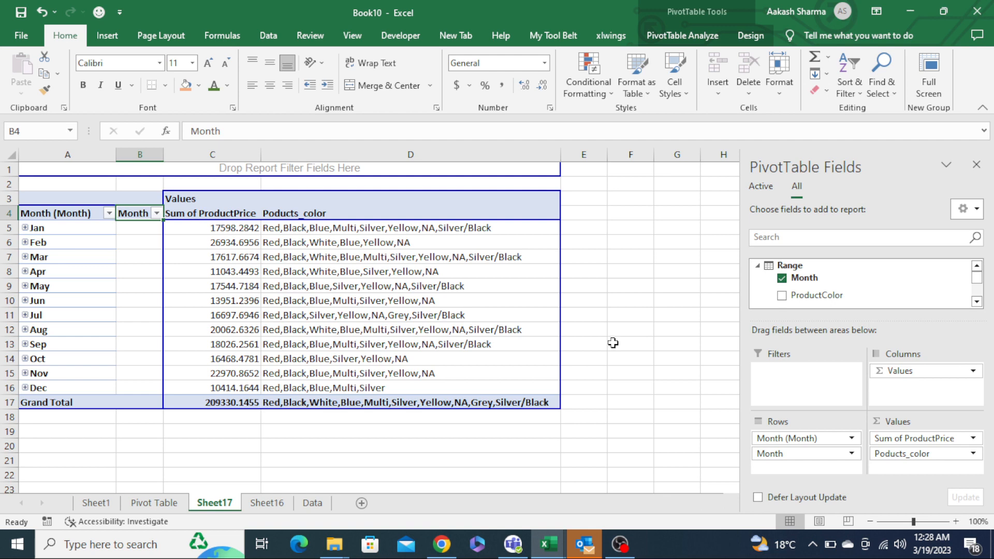
# - Review the list of pivot table tips on the first sheet, returning to the Data Model pivot sheet
pyautogui.hotkey('ctrl', 'Home')
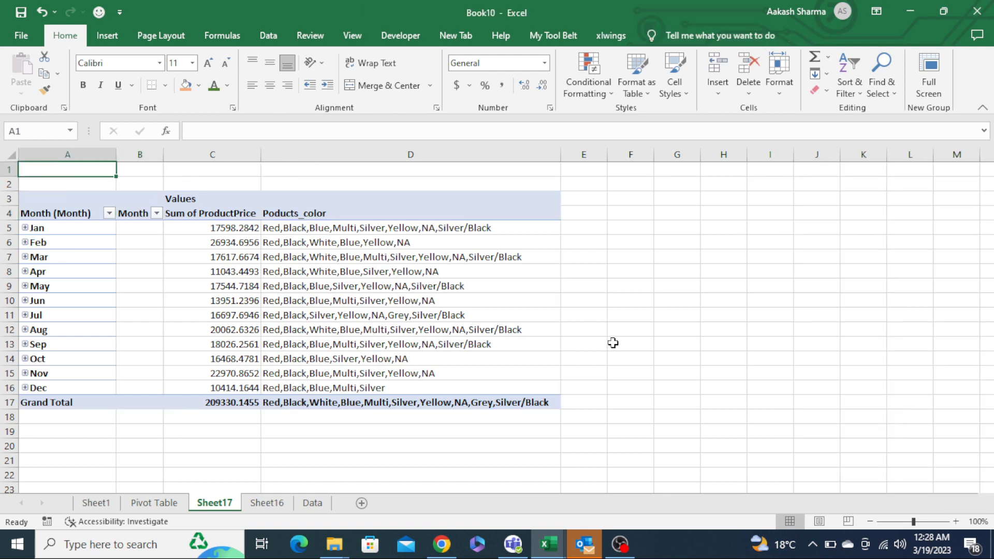
pyautogui.hotkey('ctrl', 'pageup')
pyautogui.hotkey('ctrl', 'pageup')
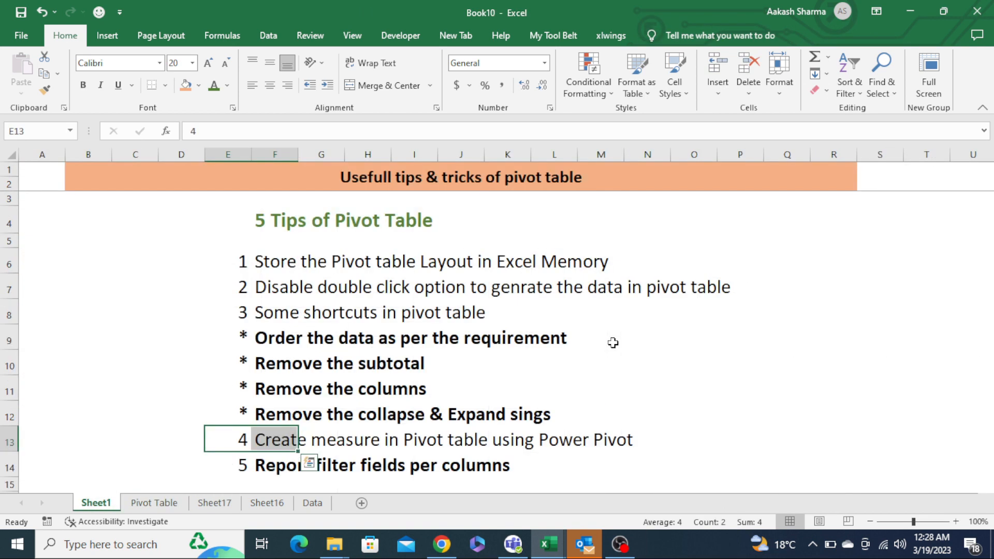
pyautogui.press('Down')
pyautogui.hotkey('shift', 'Right')
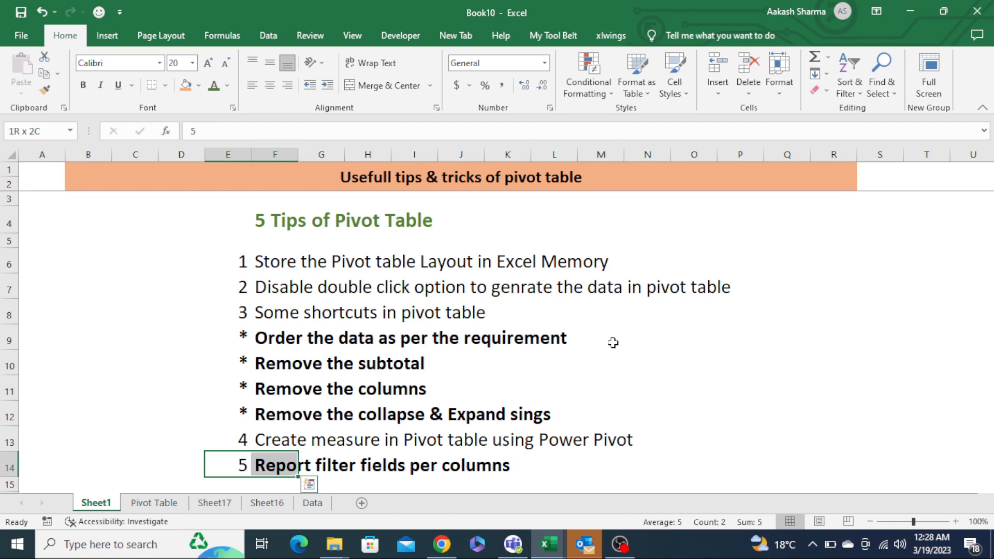
pyautogui.hotkey('ctrl', 'Left')
pyautogui.hotkey('ctrl', 'Up')
pyautogui.press('Down')
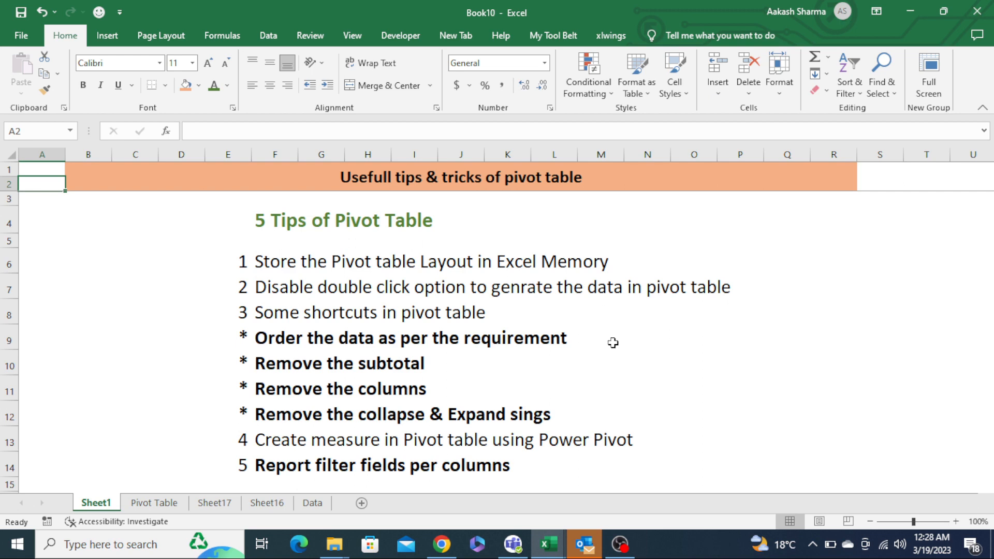
pyautogui.hotkey('ctrl', 'pagedown')
pyautogui.hotkey('ctrl', 'pagedown')
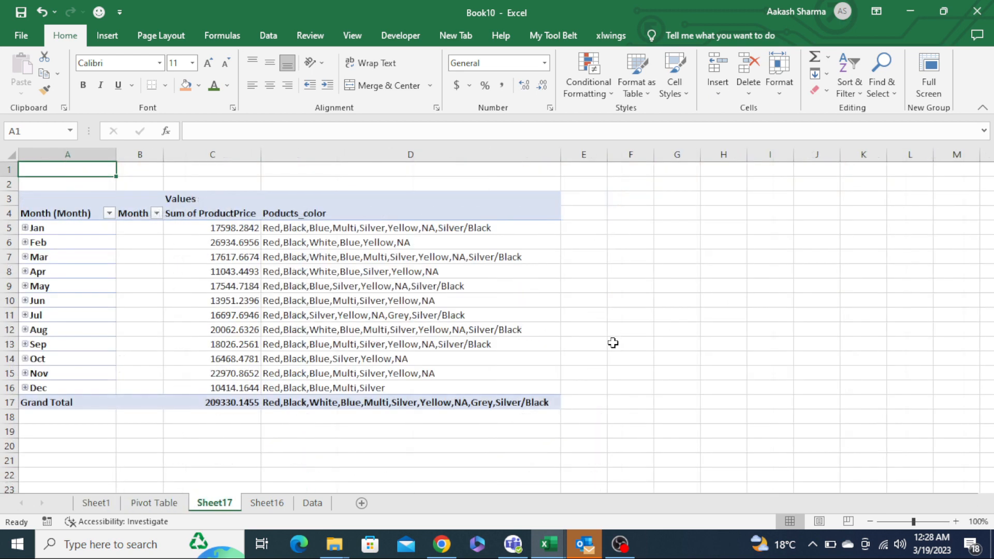
# - Compare the regular pivot table on the Pivot Table sheet with the Data Model pivot of colour lists
pyautogui.hotkey('ctrl', 'pageup')
pyautogui.press('Down')
pyautogui.press('Down')
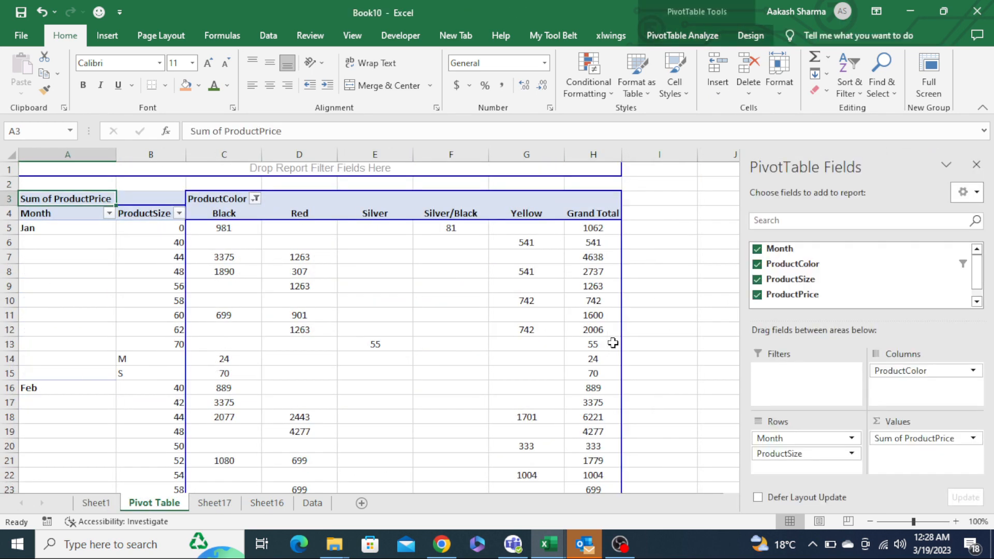
pyautogui.hotkey('ctrl', 'pagedown')
pyautogui.click(416, 299)
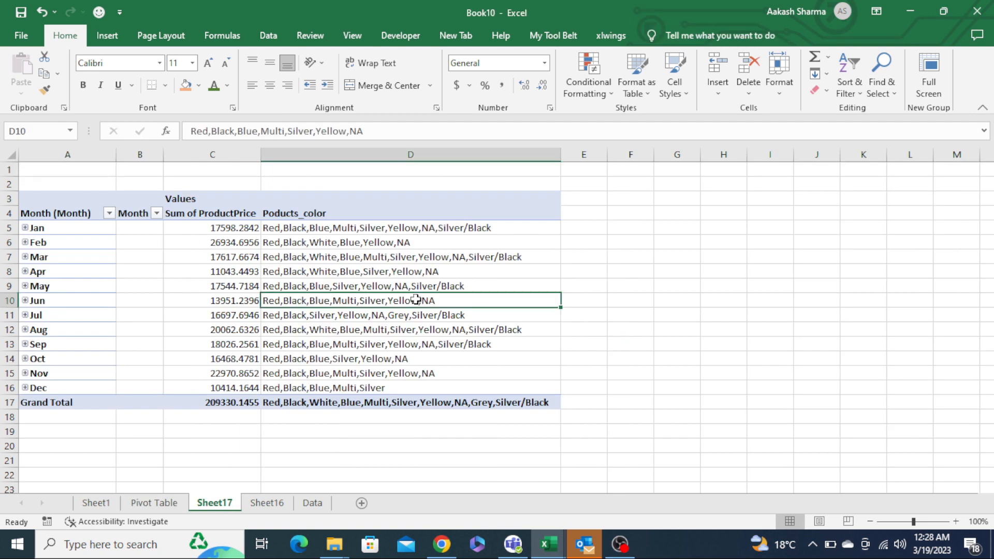
pyautogui.hotkey('ctrl', 'pageup')
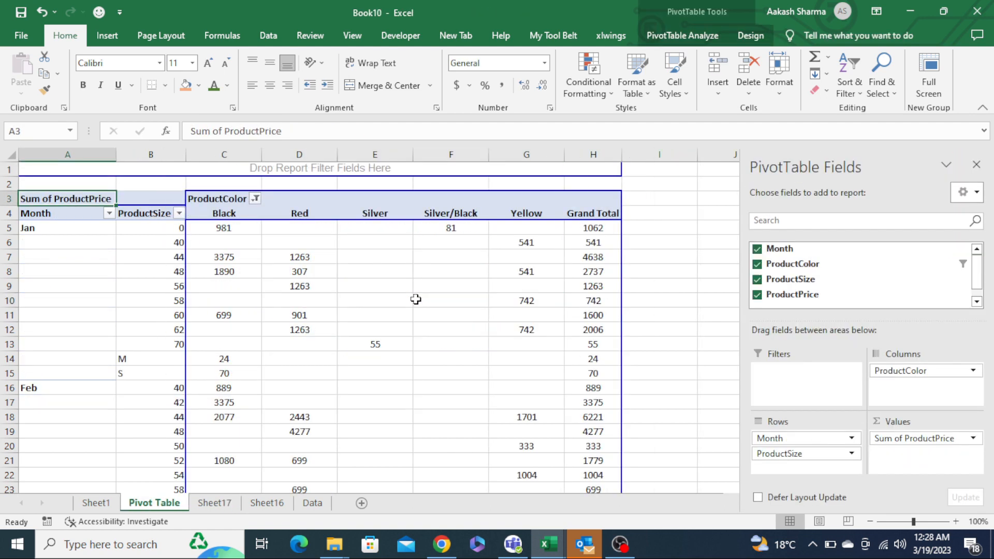
# - Move ProductSize out of the rows and into the report filter area of the pivot table
pyautogui.click(303, 299)
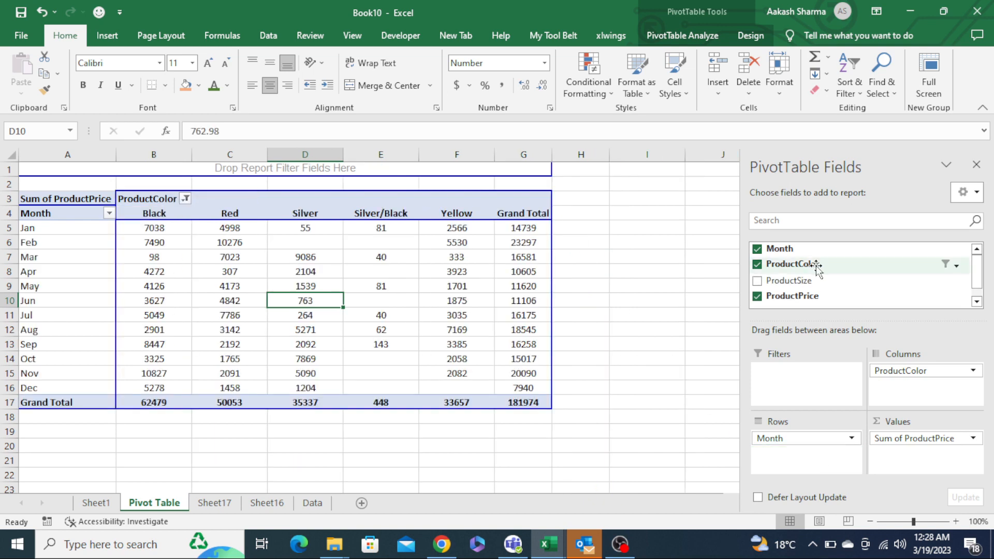
pyautogui.moveTo(811, 280); pyautogui.dragTo(814, 400)
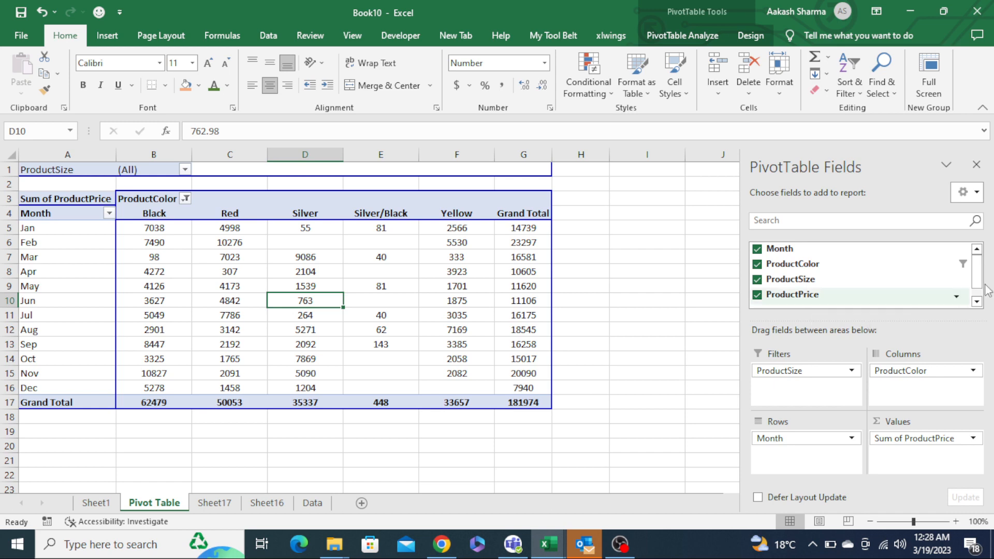
# - Move ProductColor from the columns area into the report filters, below ProductSize
pyautogui.scroll(-1, 839, 295)
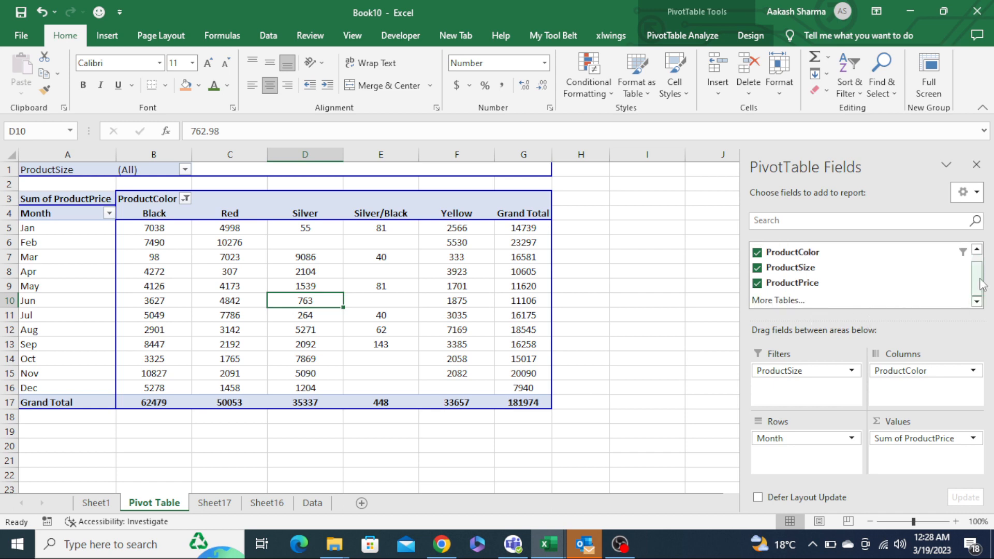
pyautogui.scroll(1, 974, 275)
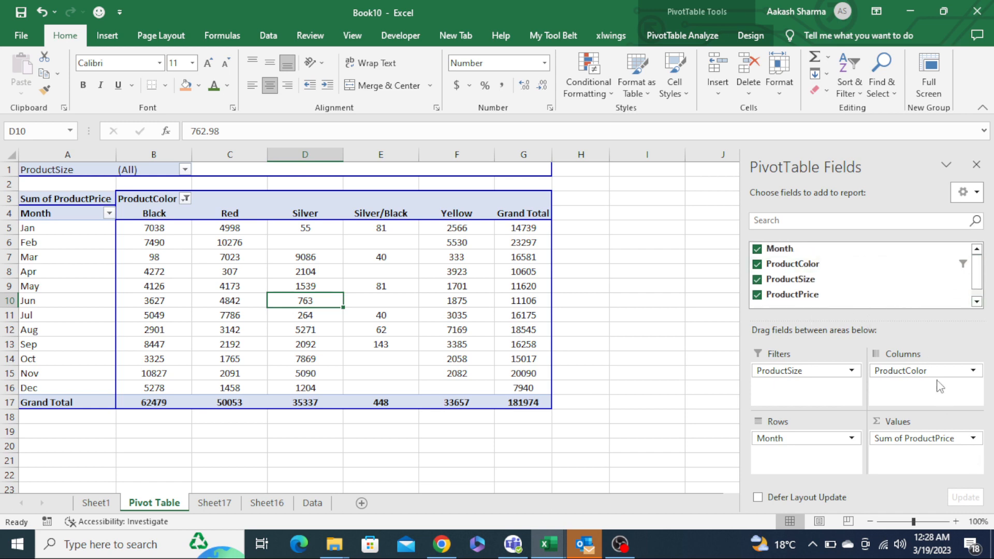
pyautogui.moveTo(921, 371); pyautogui.dragTo(835, 402)
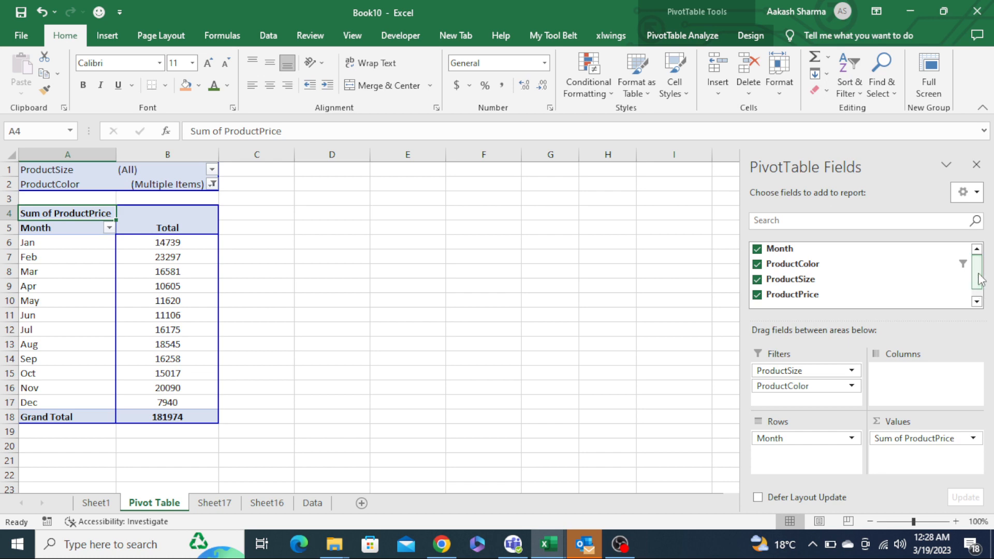
pyautogui.moveTo(979, 274); pyautogui.dragTo(974, 237)
pyautogui.click(368, 302)
# - On the Data sheet, add column headers Zone and Location next to ProductPrice
pyautogui.hotkey('ctrl', 'pagedown')
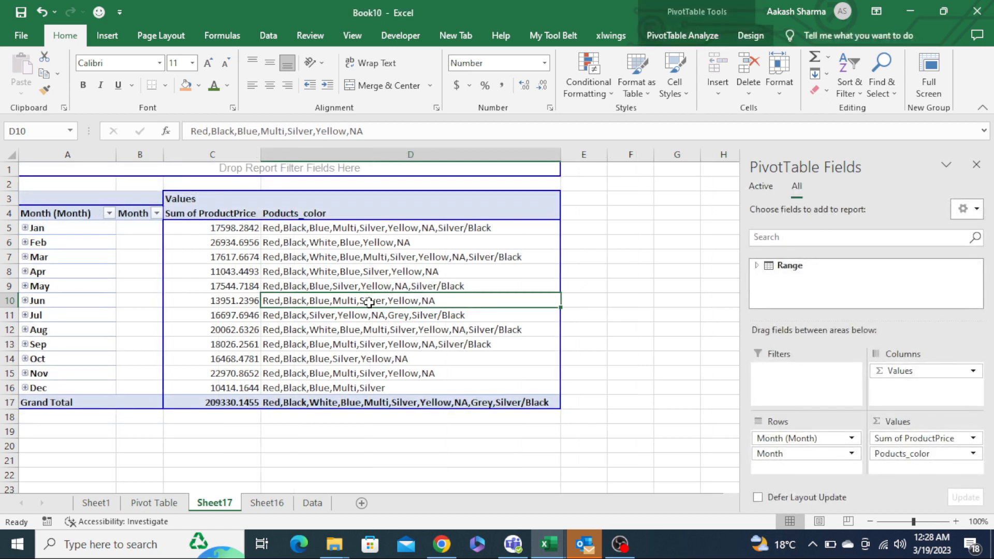
pyautogui.hotkey('ctrl', 'pageup')
pyautogui.hotkey('ctrl', 'pagedown')
pyautogui.hotkey('ctrl', 'pagedown')
pyautogui.hotkey('ctrl', 'pagedown')
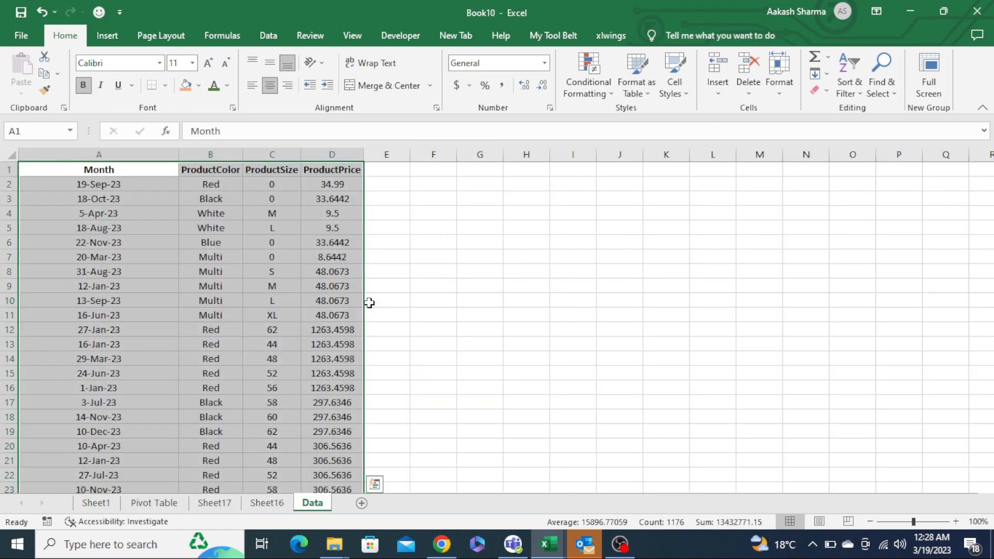
pyautogui.hotkey('ctrl', 'Right')
pyautogui.press('Right')
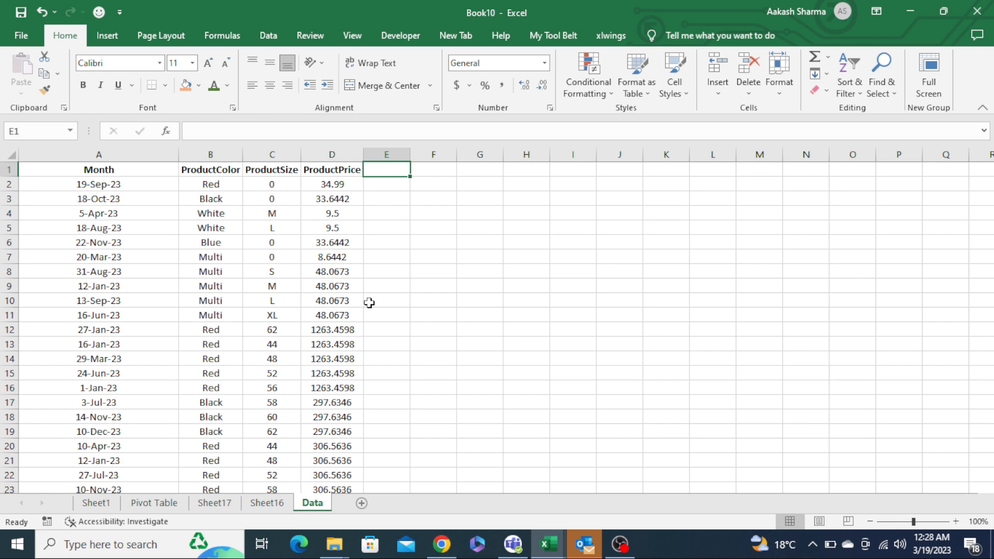
pyautogui.write('Zone')
pyautogui.press('Return')
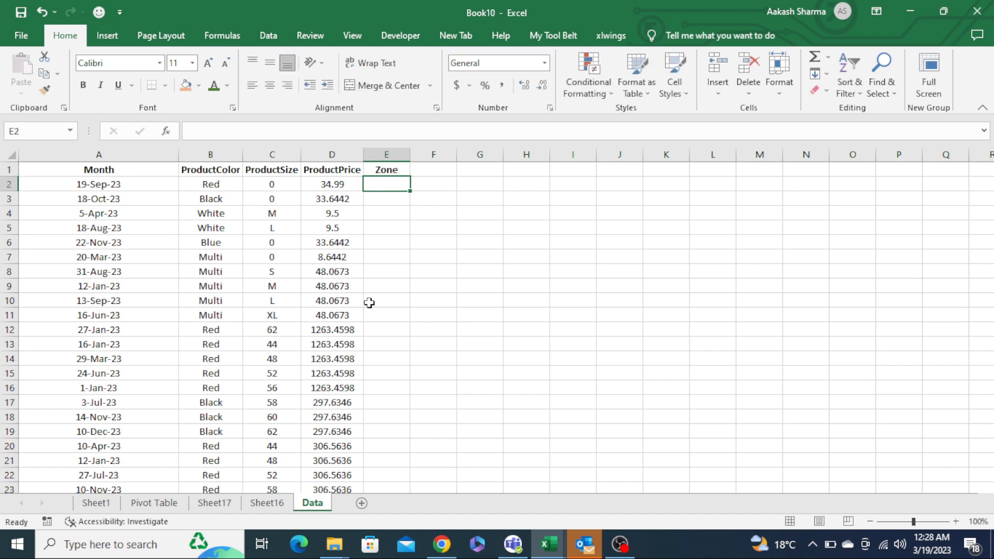
pyautogui.press('Up')
pyautogui.press('Right')
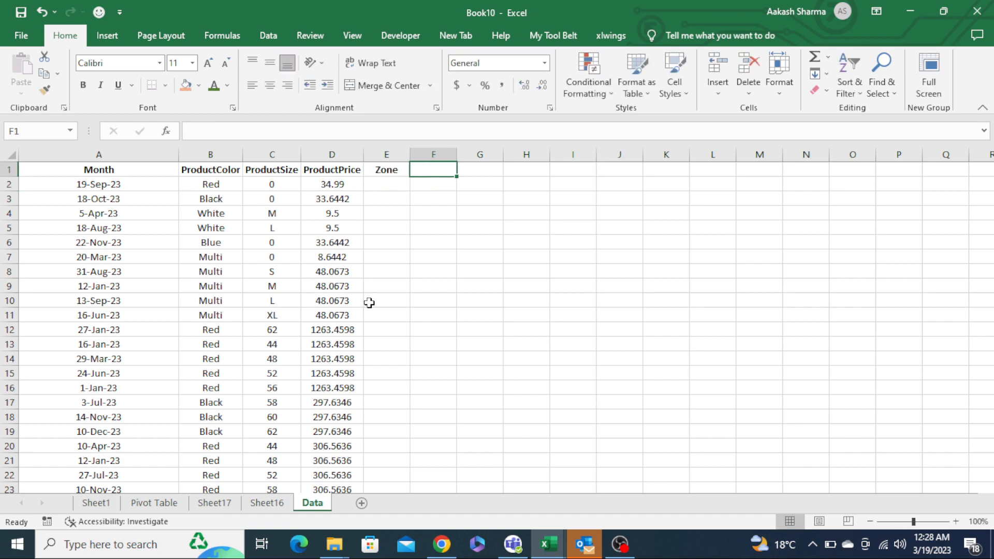
pyautogui.write('Location')
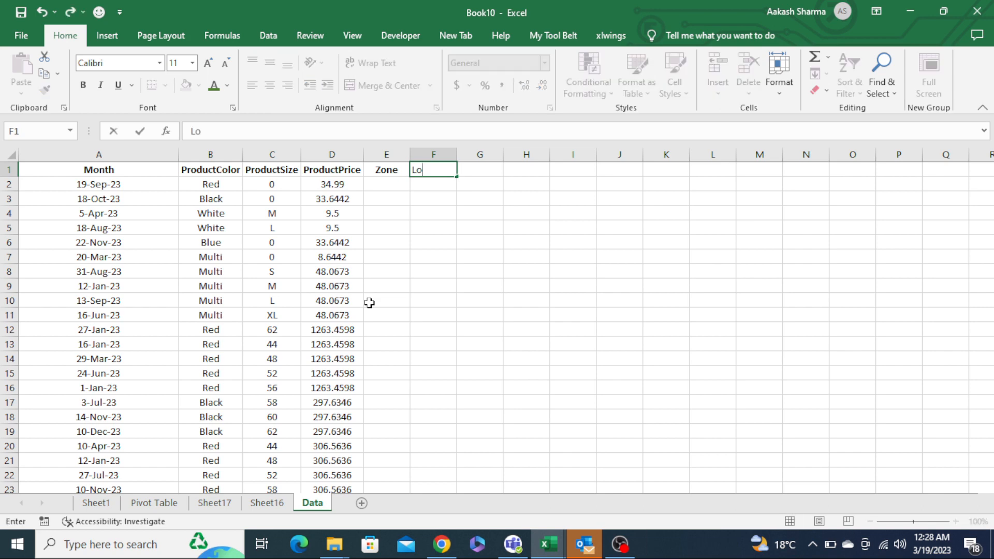
pyautogui.hotkey('ctrl', 'Return')
# - Enter the zone list East, West, North, South down column J
pyautogui.press('Right')
pyautogui.press('Right')
pyautogui.press('Right')
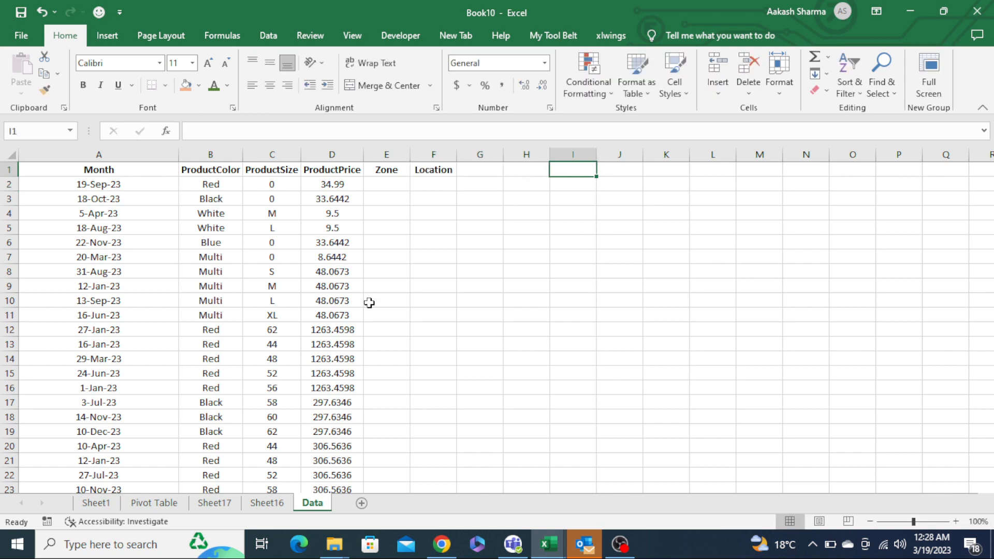
pyautogui.press('Right')
pyautogui.write('East')
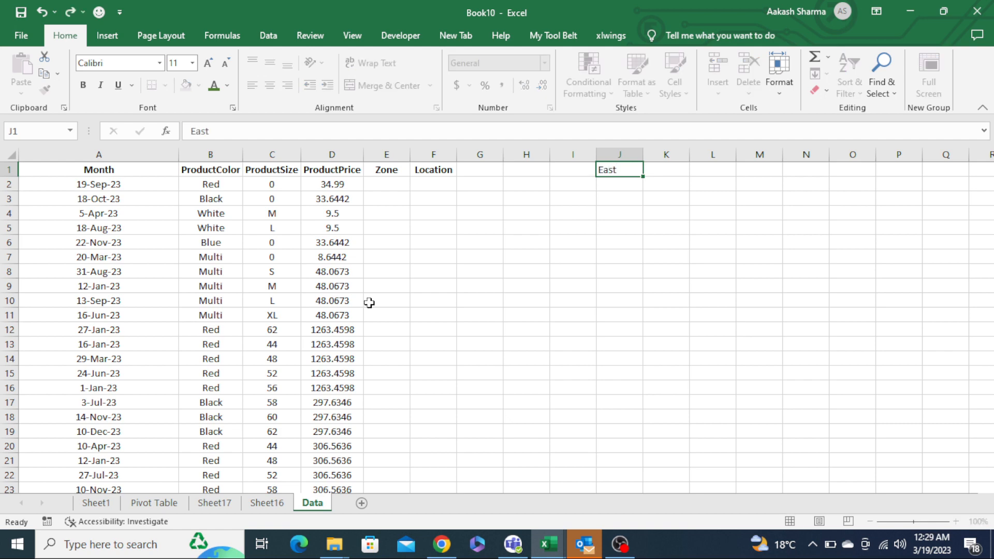
pyautogui.press('Return')
pyautogui.write('West')
pyautogui.press('Return')
pyautogui.write('North')
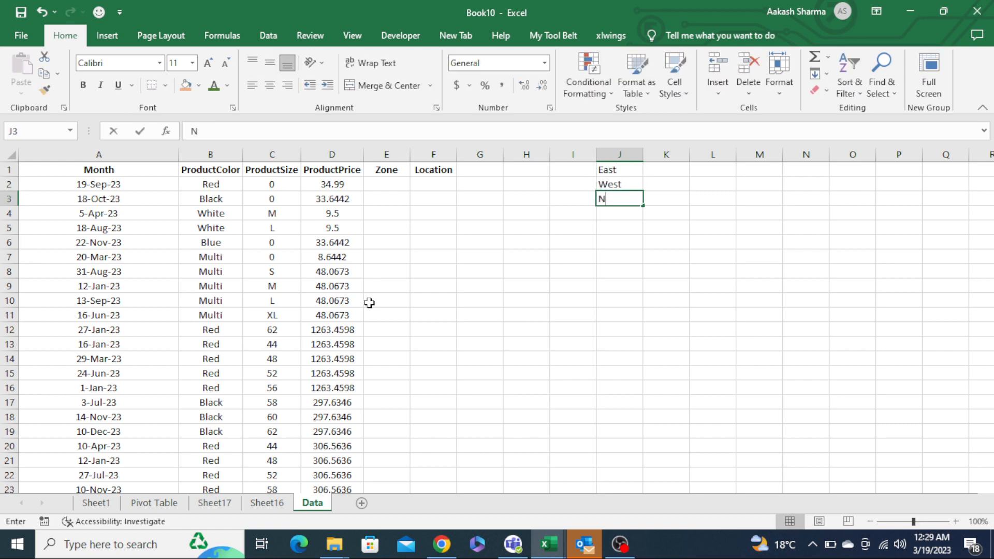
pyautogui.press('Return')
pyautogui.write('South')
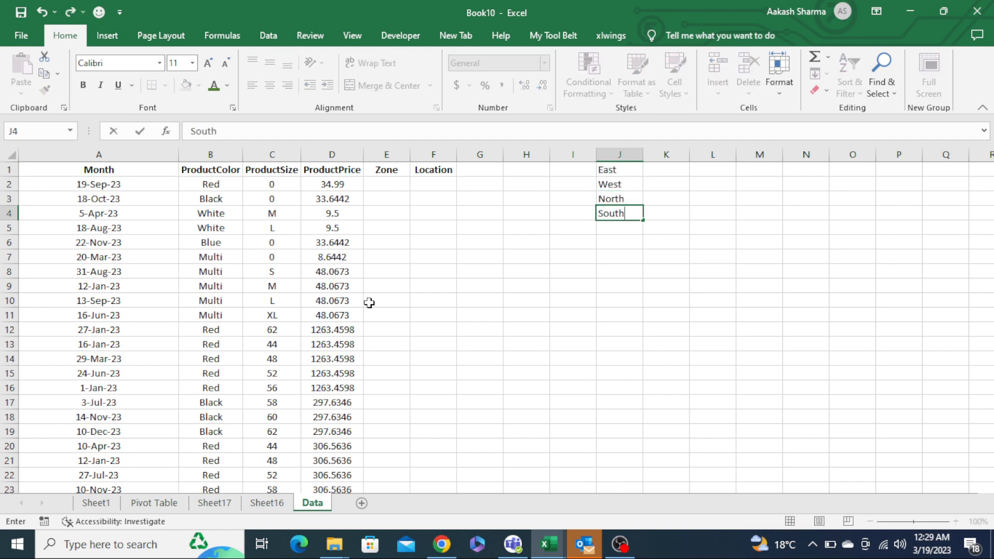
pyautogui.press('Return')
# - Enter the location list Delhi, Mumbai, Pune, UP, MP down column L
pyautogui.hotkey('ctrl', 'Up')
pyautogui.hotkey('ctrl', 'Up')
pyautogui.press('Right')
pyautogui.press('Right')
pyautogui.write('Delhi')
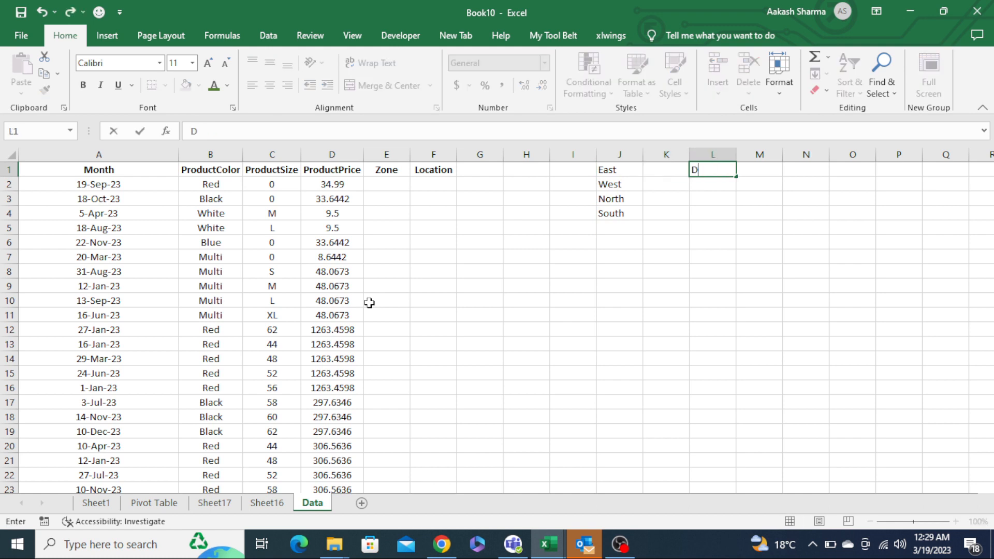
pyautogui.press('Return')
pyautogui.write('Mumbai')
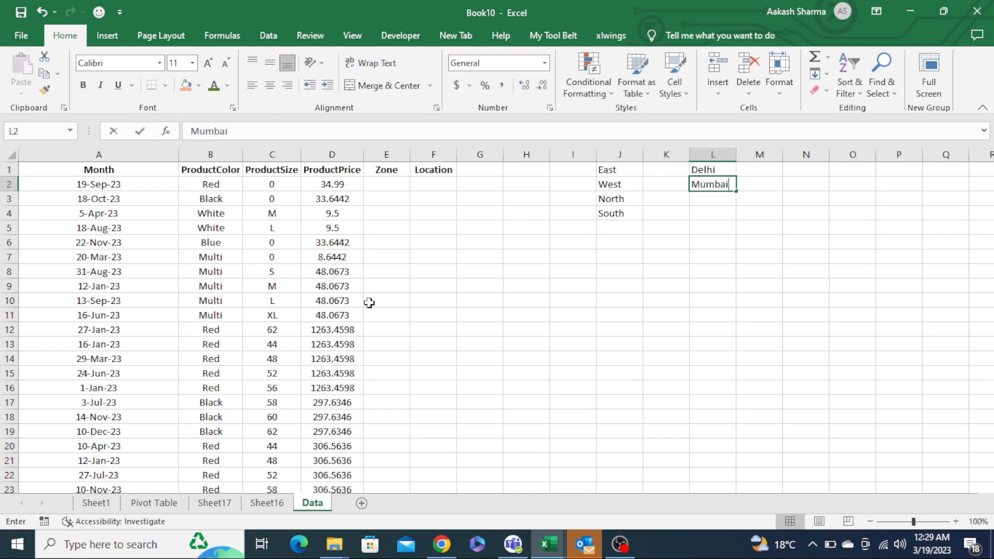
pyautogui.press('Return')
pyautogui.write('Pune')
pyautogui.press('Return')
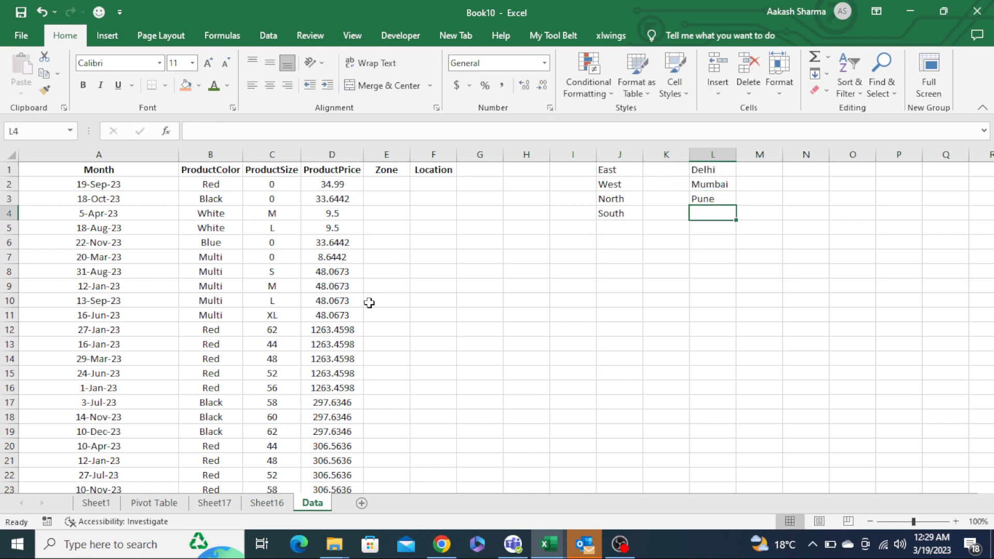
pyautogui.write('UP')
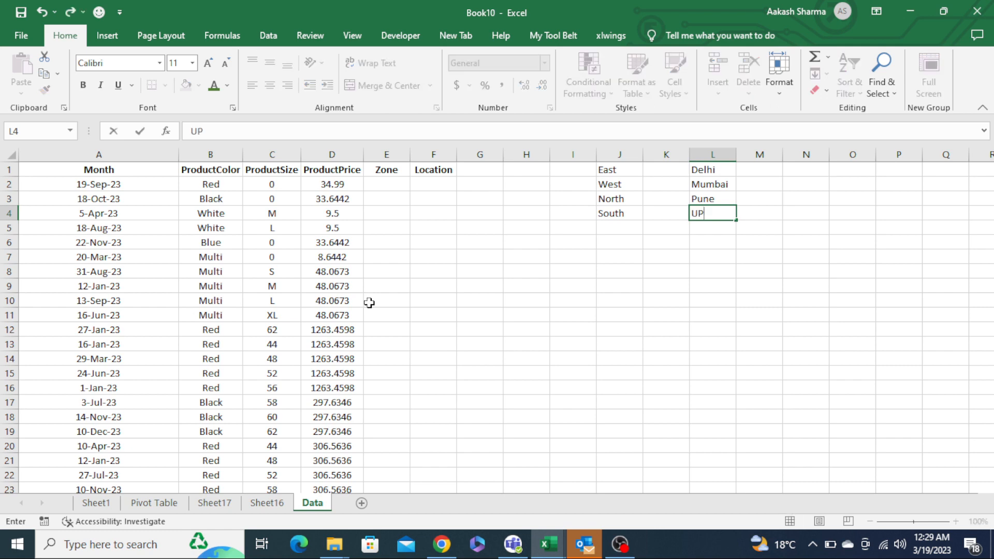
pyautogui.press('Return')
pyautogui.write('MP')
pyautogui.press('Return')
# - In the first Zone cell, enter =INDEX($J$2:$J$4,RANDBETWEEN(1,4)) to pick a random zone
pyautogui.hotkey('ctrl', 'Left')
pyautogui.press('Right')
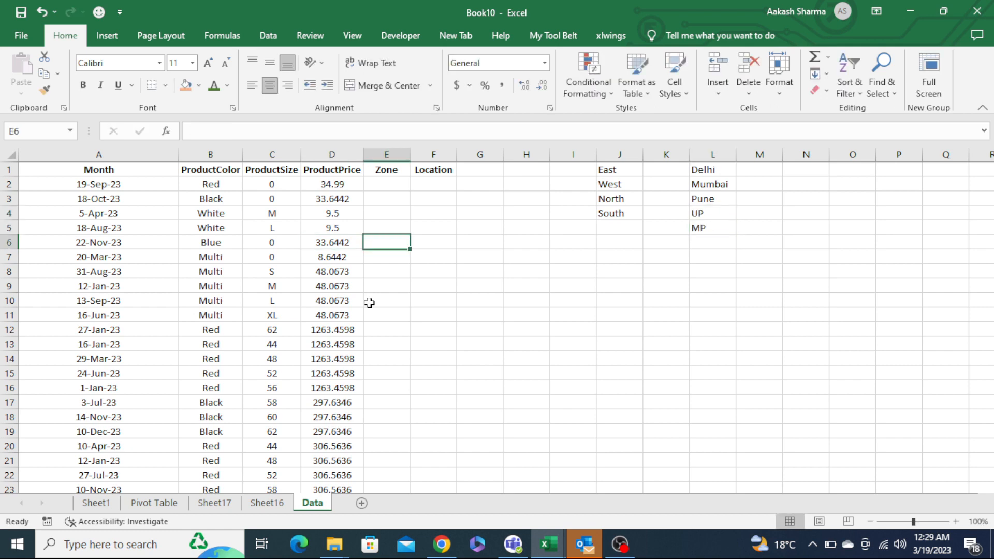
pyautogui.hotkey('ctrl', 'Up')
pyautogui.press('Down')
pyautogui.write('=')
pyautogui.press('Tab')
pyautogui.hotkey('ctrl', 'Right')
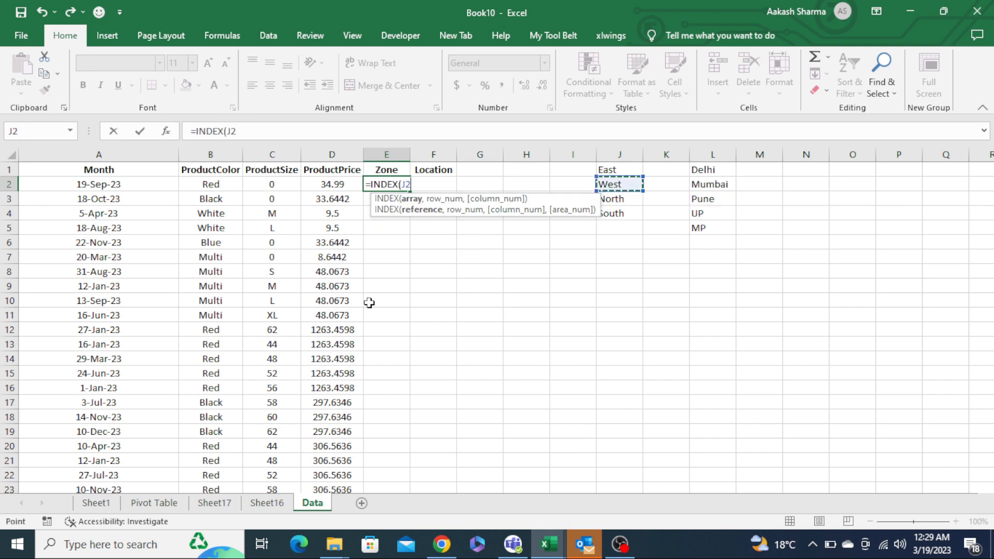
pyautogui.hotkey('ctrl', 'shift', 'Down')
pyautogui.press('F4')
pyautogui.write(',RANDB')
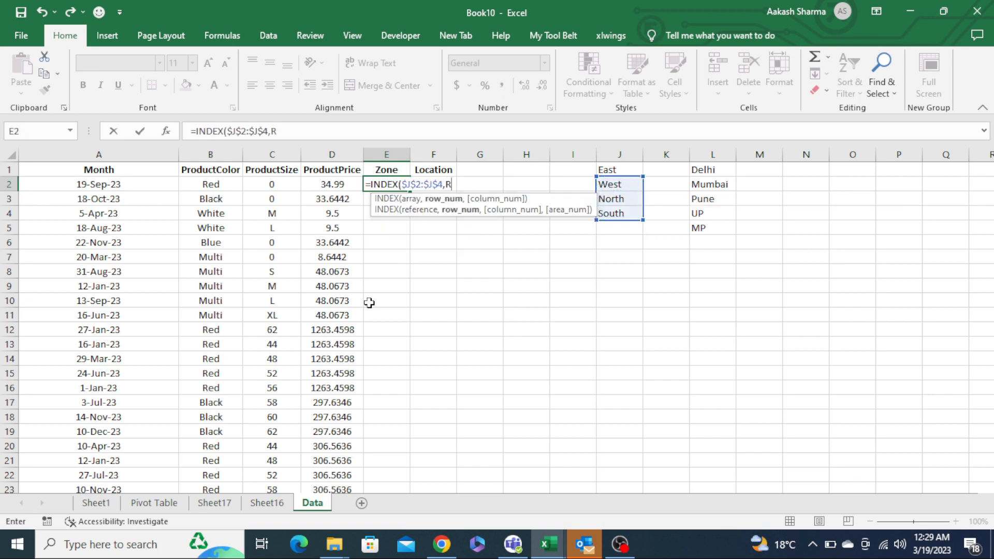
pyautogui.press('Tab')
pyautogui.write('1,4')
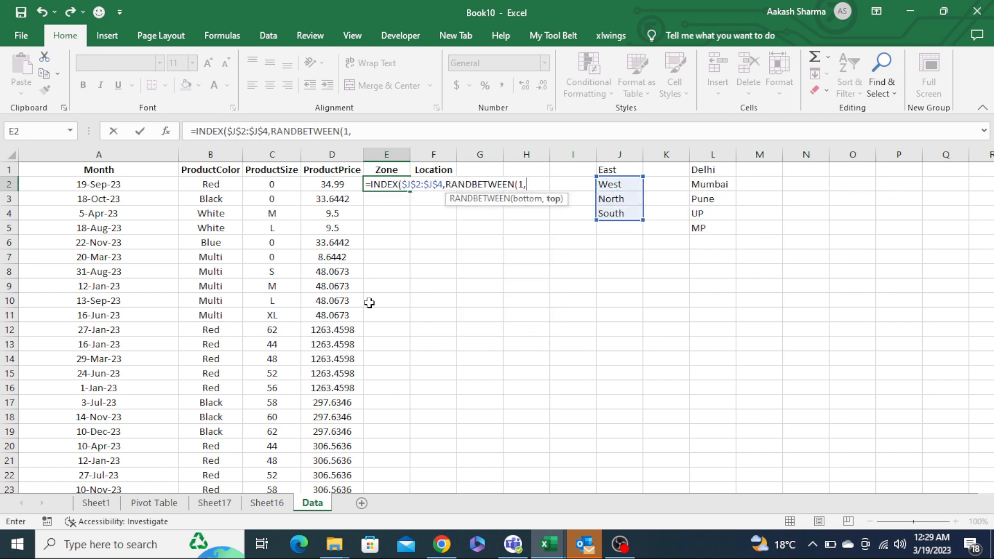
pyautogui.press('Return')
# - In the first Location cell, enter =INDEX($L$1:$L$5,RANDBETWEEN(1,5)) to pick a random location
pyautogui.press('Left')
pyautogui.press('Up')
pyautogui.press('Right')
pyautogui.press('Right')
pyautogui.write('=IND')
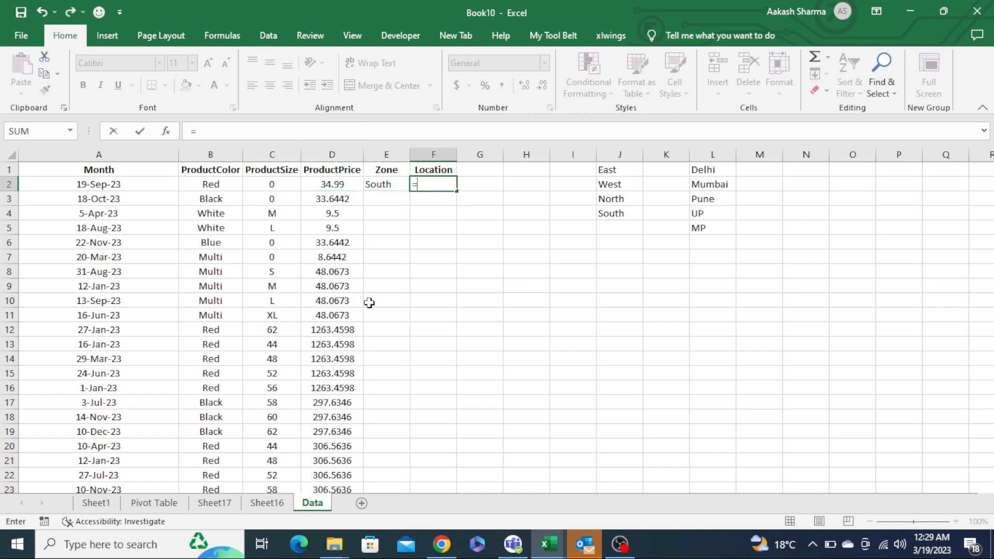
pyautogui.press('Tab')
pyautogui.hotkey('ctrl', 'Right')
pyautogui.press('Right')
pyautogui.press('Right')
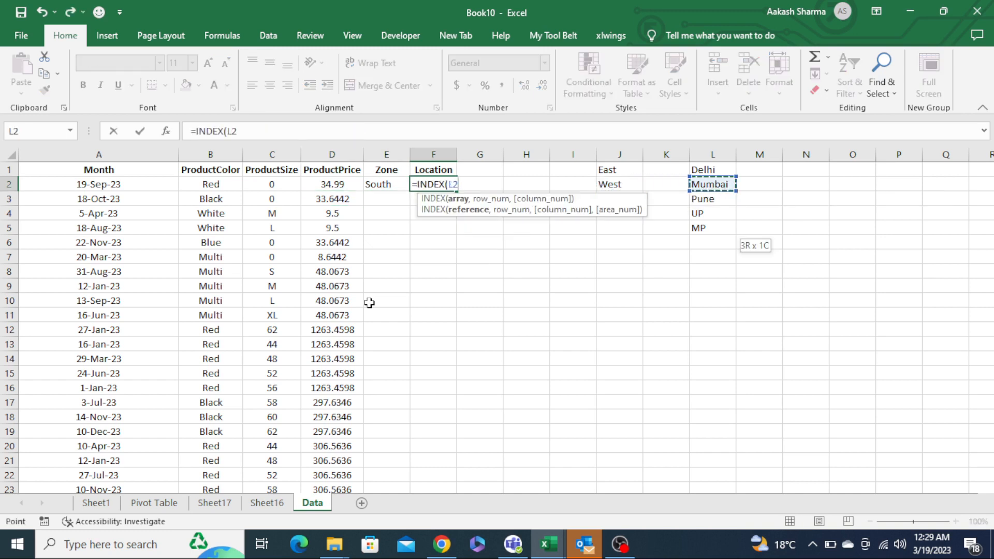
pyautogui.press('Up')
pyautogui.hotkey('ctrl', 'shift', 'Down')
pyautogui.press('F4')
pyautogui.write(',RAND')
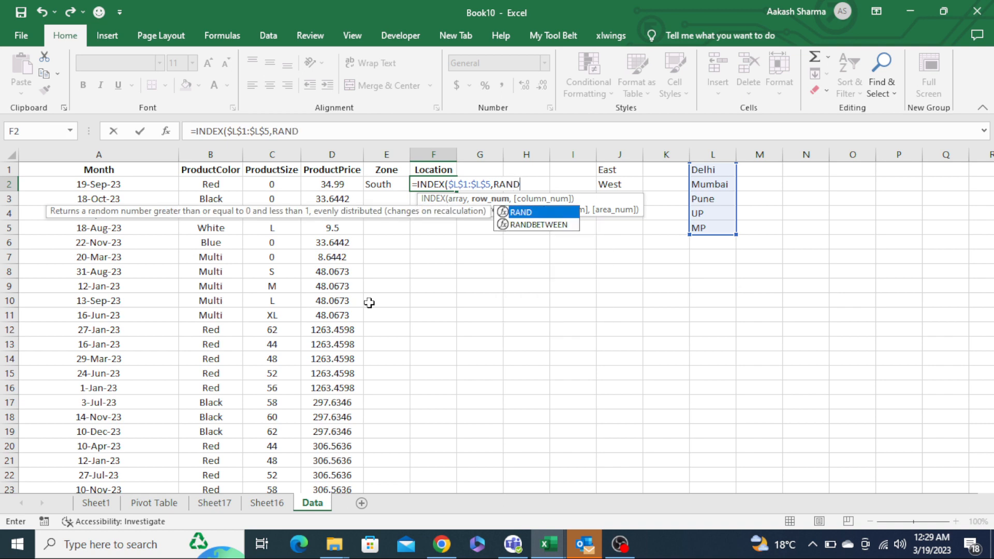
pyautogui.press('Down')
pyautogui.press('Tab')
pyautogui.write('1,5)')
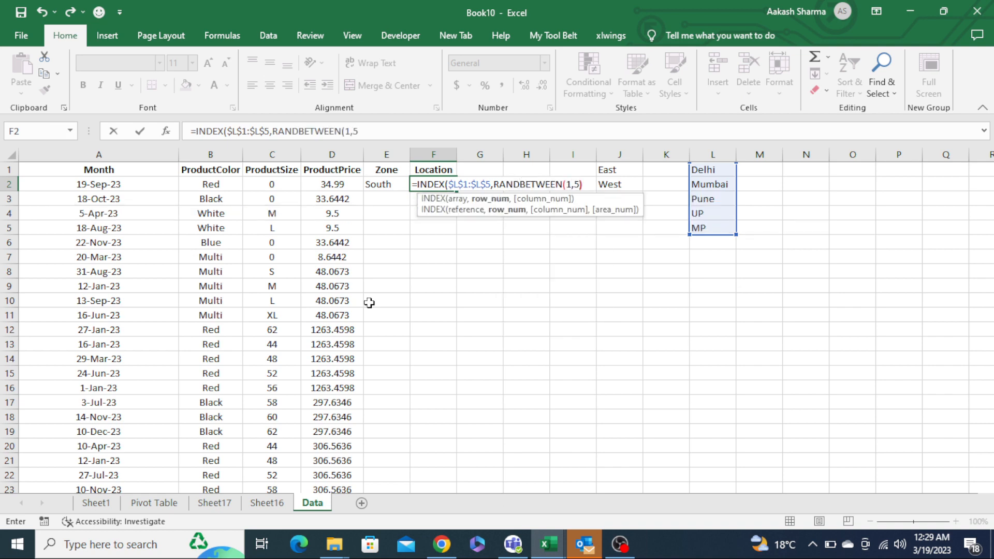
pyautogui.press('Return')
pyautogui.press('Return')
# - Copy the Zone and Location formulas down both columns to the last data row, 294
pyautogui.press('Up')
pyautogui.press('Left')
pyautogui.hotkey('shift', 'Right')
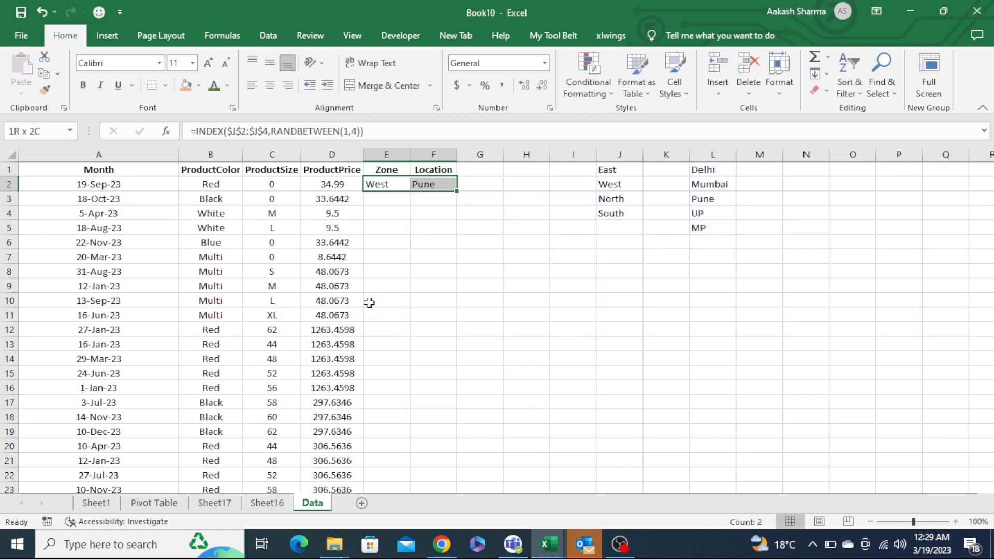
pyautogui.hotkey('ctrl', 'c')
pyautogui.press('Left')
pyautogui.hotkey('ctrl', 'Down')
pyautogui.press('Right')
pyautogui.hotkey('ctrl', 'shift', 'Up')
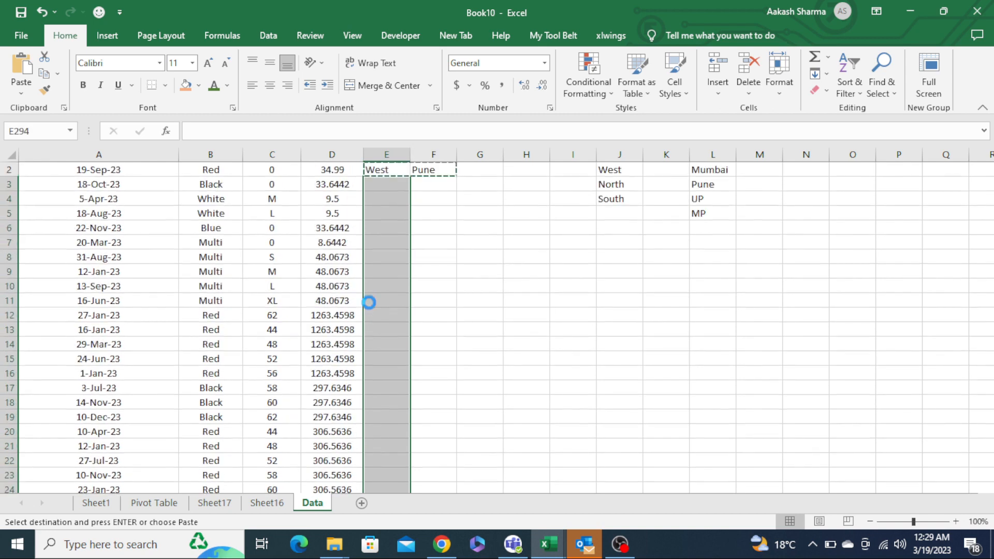
pyautogui.press('Return')
# - Change the Zone formula's range to $J$1:$J$4 and fill it down the Zone column
pyautogui.hotkey('ctrl', 'Up')
pyautogui.press('Down')
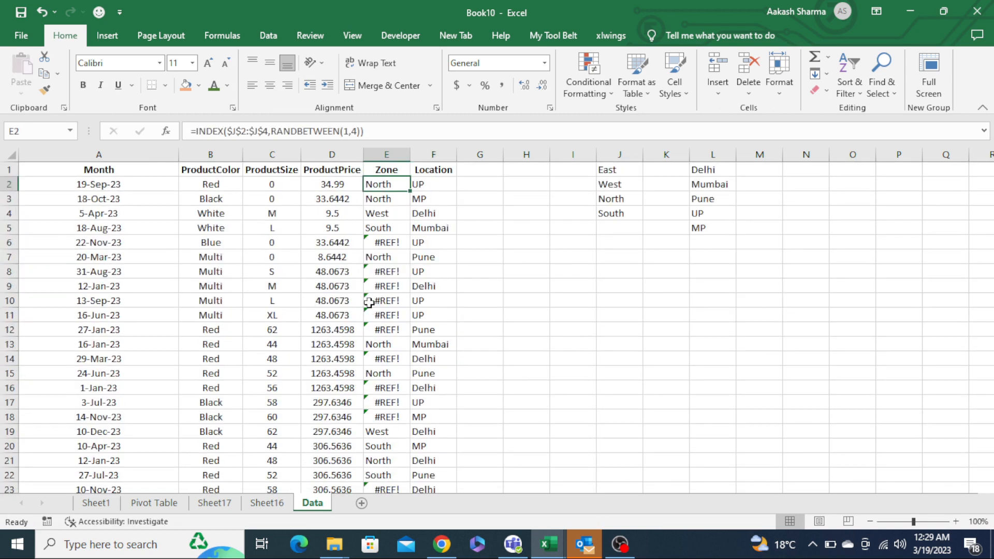
pyautogui.press('F2')
pyautogui.press('Left')
pyautogui.press('Left')
pyautogui.press('Left')
pyautogui.press('Left')
pyautogui.press('Left')
pyautogui.press('Left')
pyautogui.press('Left')
pyautogui.press('Left')
pyautogui.press('Left')
pyautogui.press('Left')
pyautogui.press('Left')
pyautogui.press('Left')
pyautogui.press('Left')
pyautogui.press('Left')
pyautogui.press('Left')
pyautogui.press('Left')
pyautogui.press('Left')
pyautogui.press('Left')
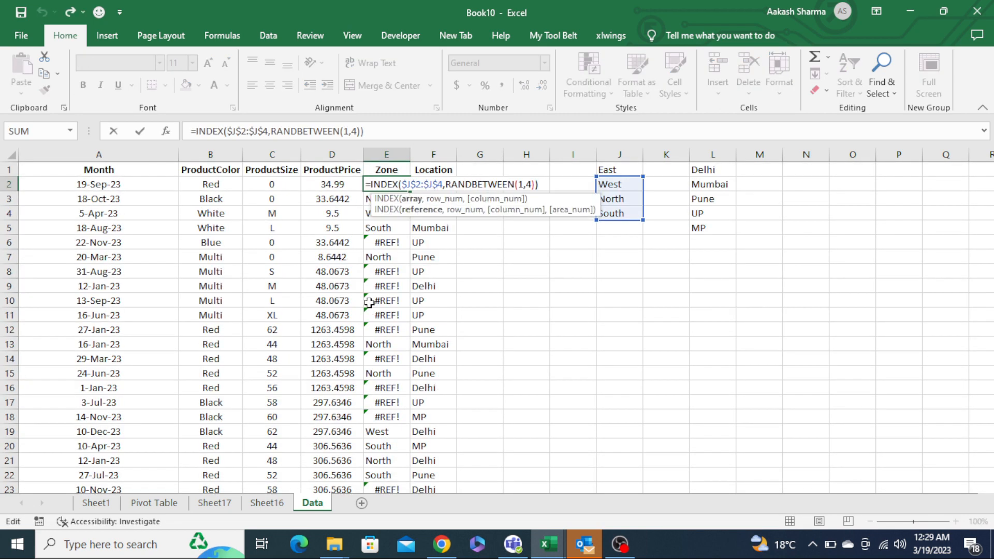
pyautogui.press('Right')
pyautogui.press('Right')
pyautogui.press('Right')
pyautogui.press('Right')
pyautogui.press('Right')
pyautogui.press('Right')
pyautogui.press('Right')
pyautogui.press('Right')
pyautogui.press('Right')
pyautogui.press('Right')
pyautogui.press('Right')
pyautogui.press('Right')
pyautogui.press('Right')
pyautogui.press('Right')
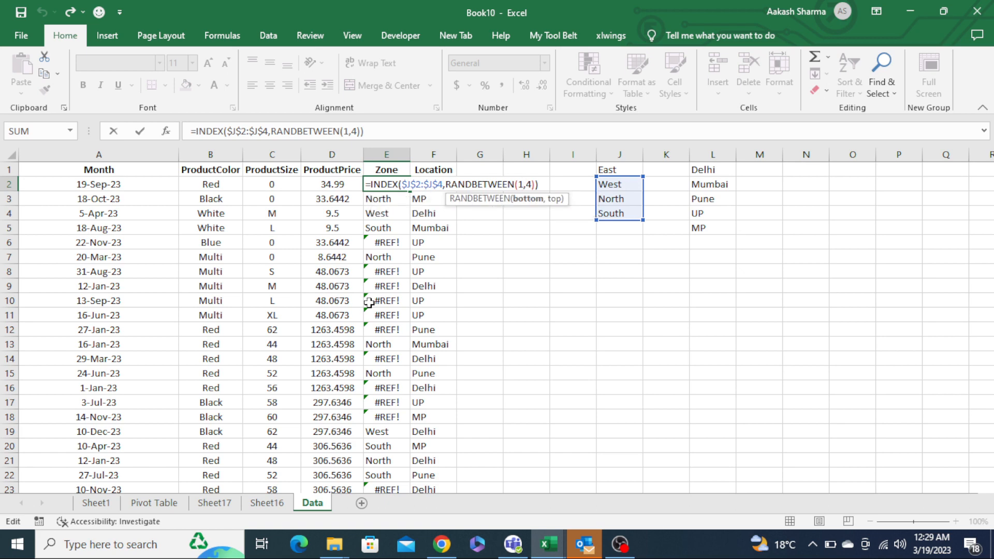
pyautogui.press('Left')
pyautogui.press('Left')
pyautogui.press('Left')
pyautogui.press('Left')
pyautogui.press('Left')
pyautogui.press('Left')
pyautogui.press('Left')
pyautogui.press('Left')
pyautogui.press('Left')
pyautogui.press('Left')
pyautogui.press('Left')
pyautogui.press('Left')
pyautogui.press('Left')
pyautogui.press('Left')
pyautogui.press('Left')
pyautogui.press('Left')
pyautogui.press('Left')
pyautogui.press('Left')
pyautogui.press('Left')
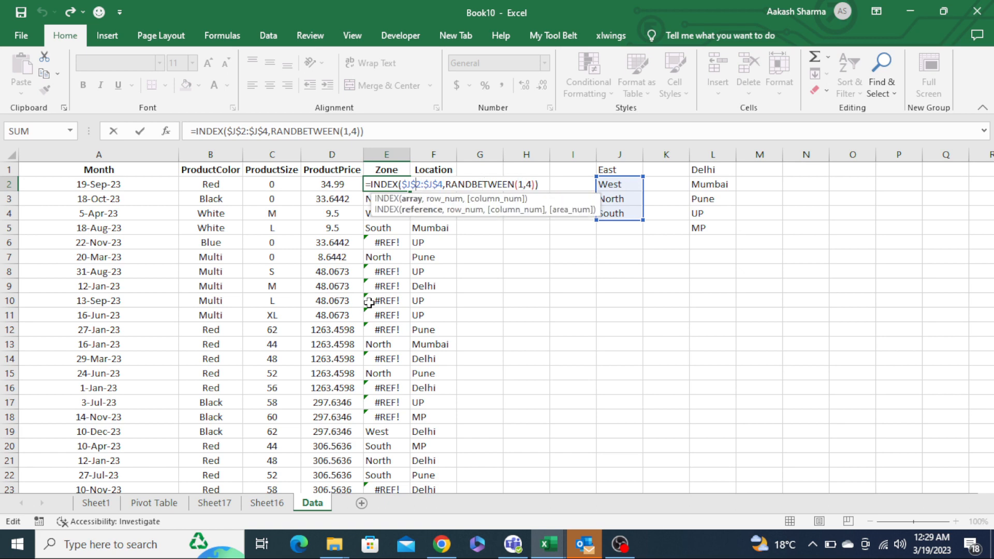
pyautogui.press('Delete')
pyautogui.write('1')
pyautogui.hotkey('ctrl', 'Return')
pyautogui.hotkey('ctrl', 'shift', 'Down')
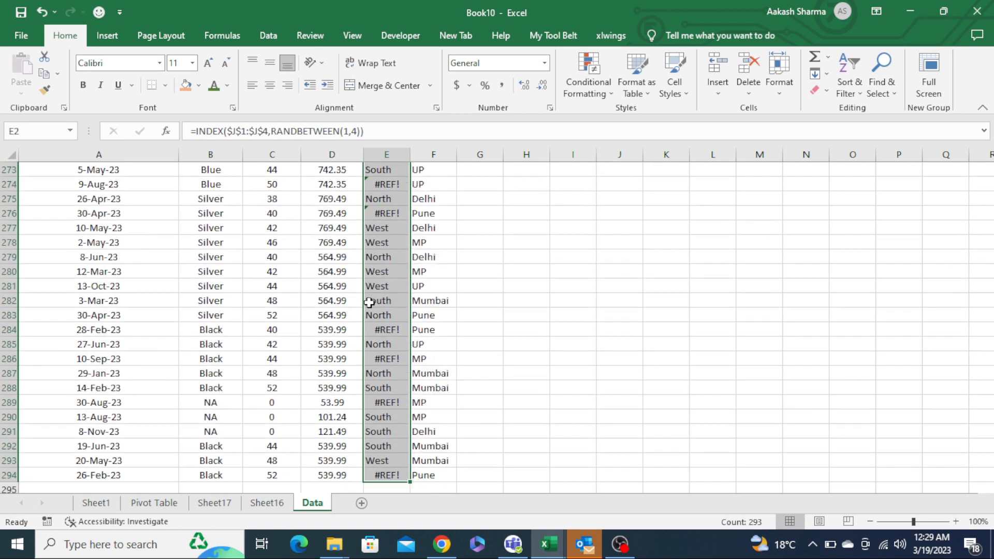
pyautogui.hotkey('ctrl', 'd')
# - Convert the Zone and Location columns from formulas to values with Paste Special Values
pyautogui.hotkey('ctrl', 'Up')
pyautogui.press('Down')
pyautogui.hotkey('ctrl', 'shift', 'Right')
pyautogui.hotkey('ctrl', 'shift', 'Down')
pyautogui.press('alt')
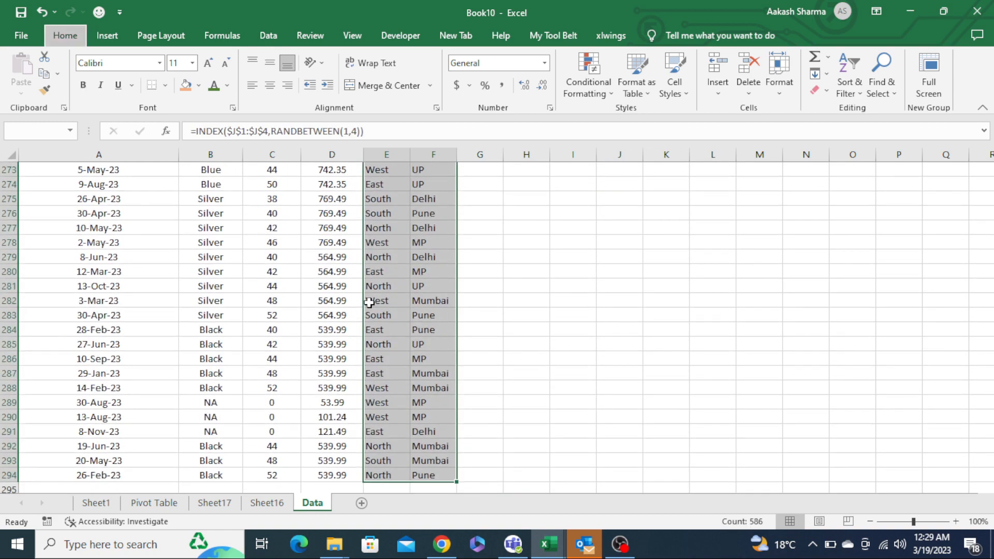
pyautogui.hotkey('ctrl', 'c')
pyautogui.hotkey('ctrl', 'alt', 'v')
pyautogui.press('v')
pyautogui.press('Return')
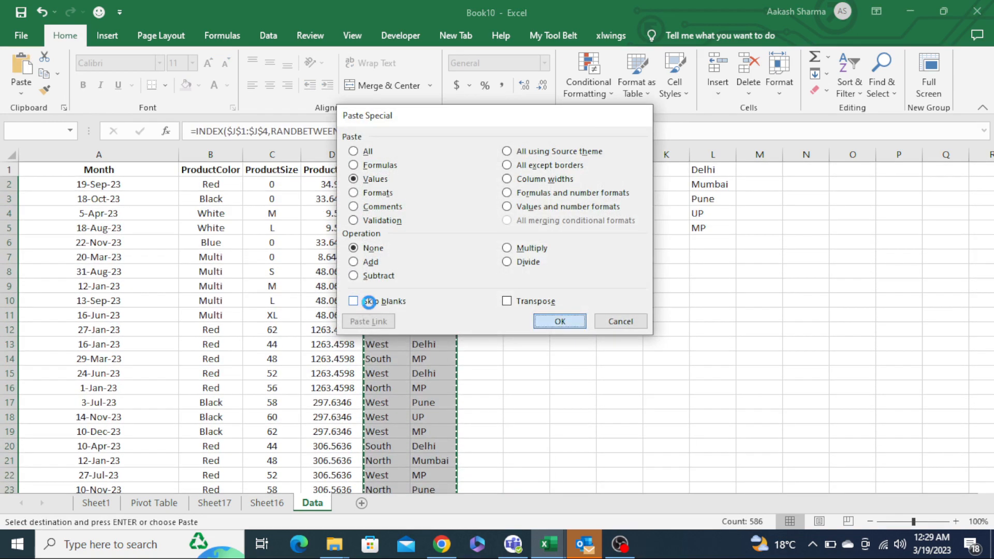
# - Delete the helper zone and location lists from columns J to L
pyautogui.hotkey('ctrl', 'Up')
pyautogui.hotkey('ctrl', 'Right')
pyautogui.hotkey('ctrl', 'Right')
pyautogui.hotkey('ctrl', 'shift', 'Right')
pyautogui.hotkey('ctrl', 'shift', 'Down')
pyautogui.press('Delete')
pyautogui.hotkey('shift', 'Down')
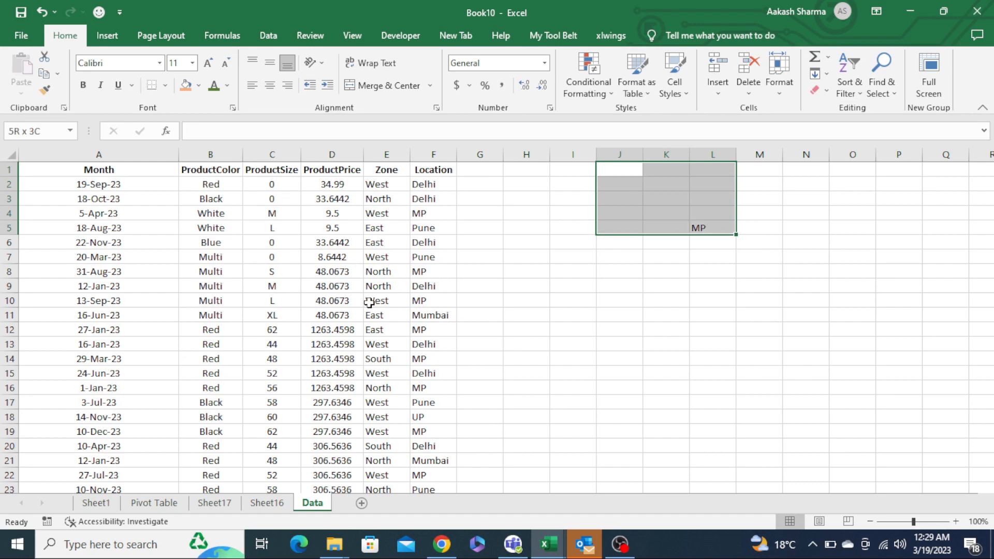
pyautogui.press('Delete')
# - On Sheet16, change the pivot table's data source to the full Data range including Zone and Location
pyautogui.hotkey('ctrl', 'pageup')
pyautogui.hotkey('ctrl', 'pageup')
pyautogui.hotkey('ctrl', 'pagedown')
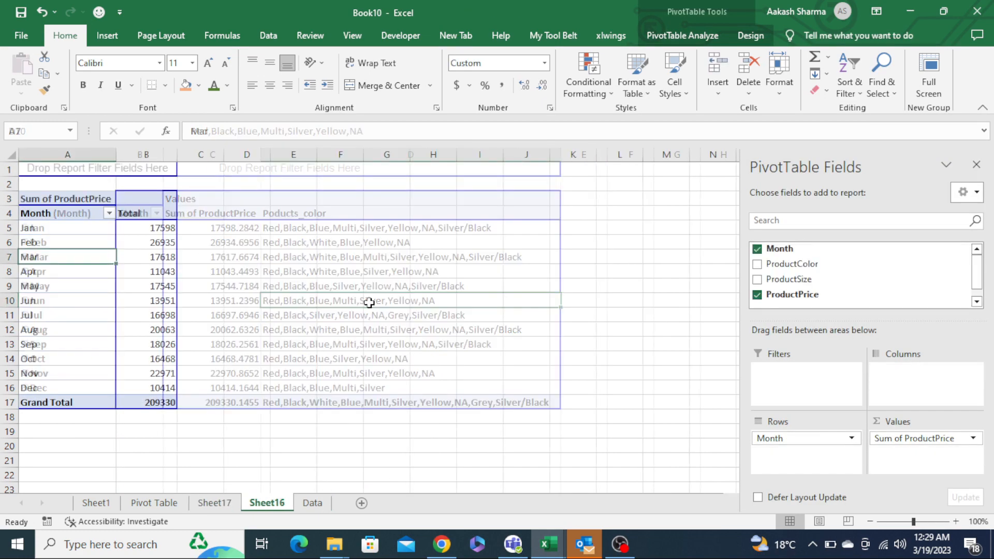
pyautogui.press('alt')
pyautogui.press('j')
pyautogui.press('t')
pyautogui.press('l')
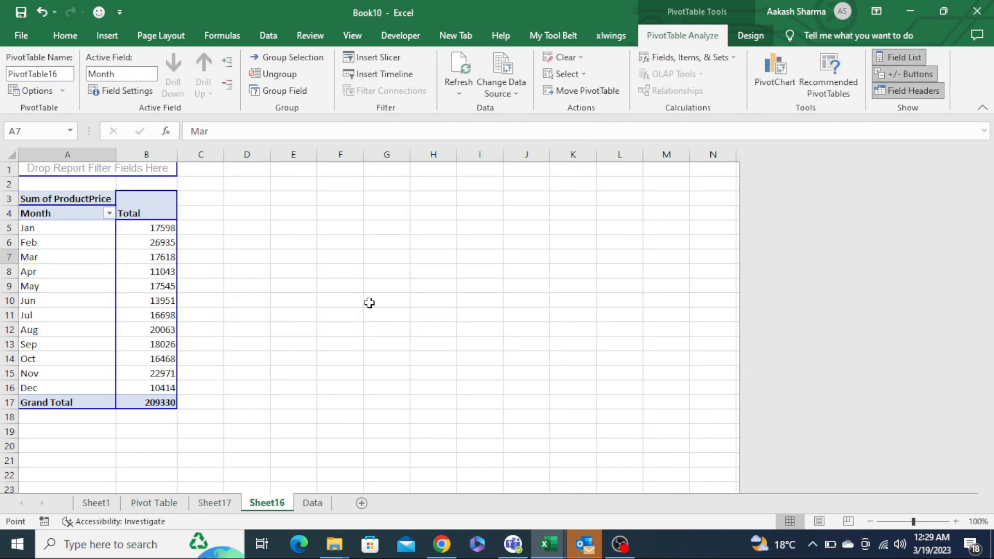
pyautogui.press('Down')
pyautogui.hotkey('ctrl', 'Up')
pyautogui.hotkey('ctrl', 'Up')
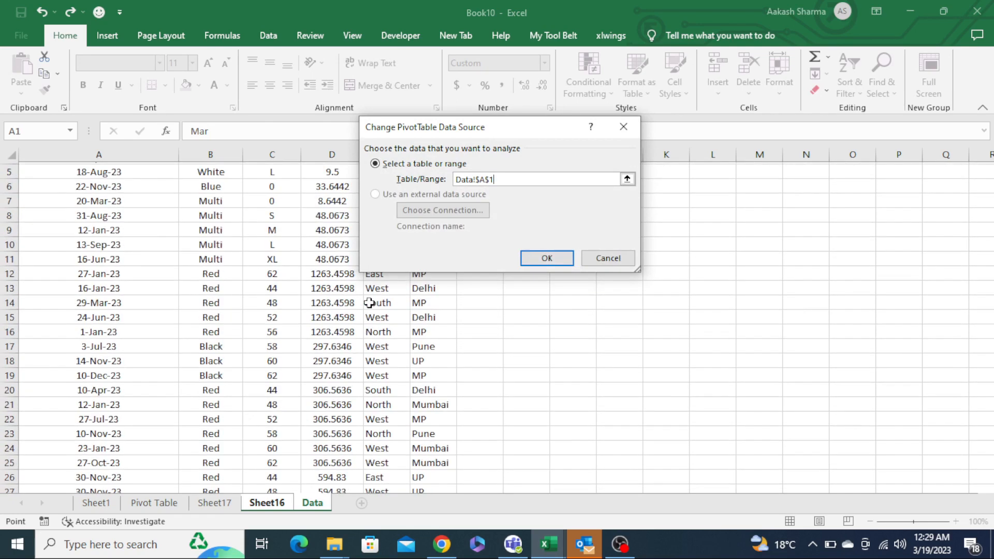
pyautogui.hotkey('ctrl', 'shift', 'Down')
pyautogui.hotkey('ctrl', 'shift', 'Right')
pyautogui.press('Return')
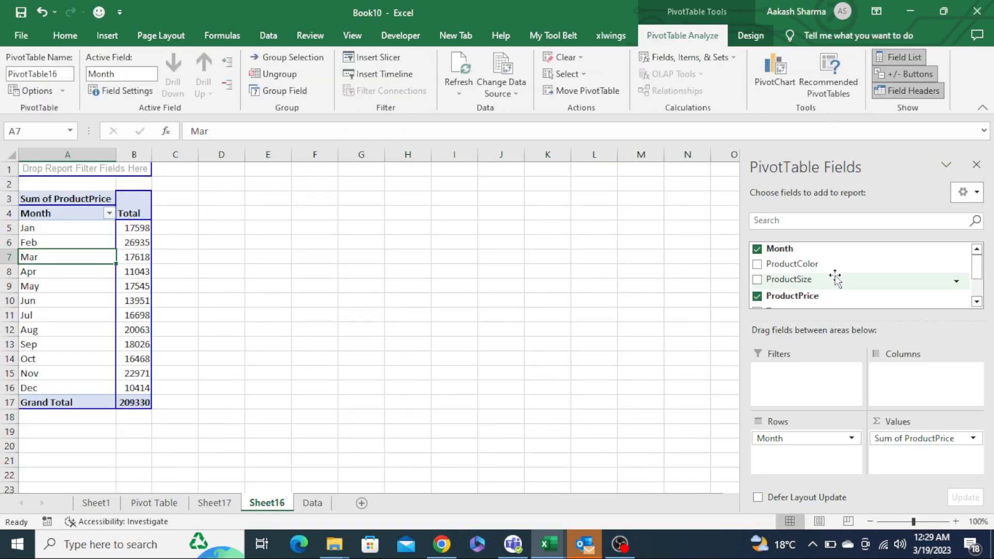
# - Add Zone and Location to the pivot table's Filters area as report filter fields
pyautogui.moveTo(815, 266); pyautogui.dragTo(808, 400)
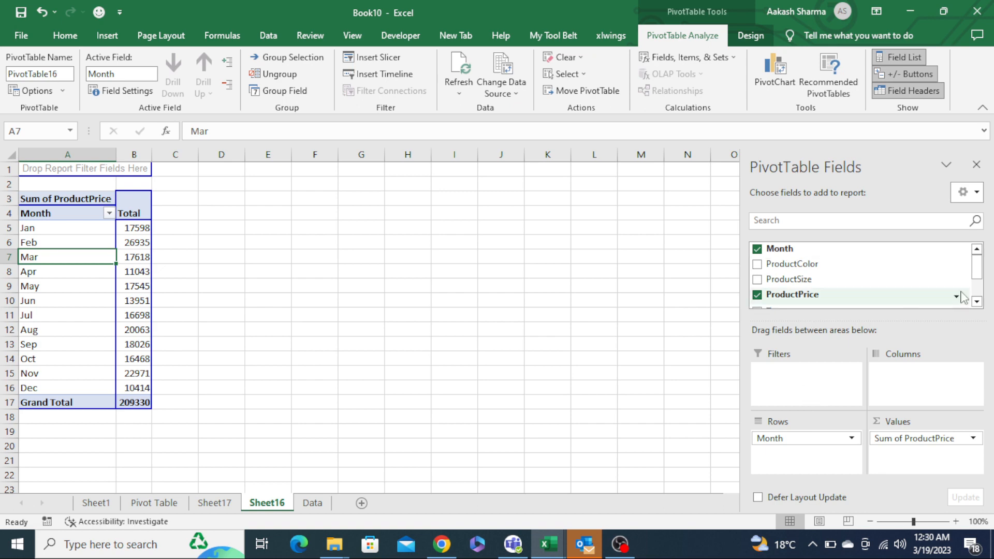
pyautogui.moveTo(978, 266); pyautogui.dragTo(979, 307)
pyautogui.moveTo(775, 268); pyautogui.dragTo(789, 397)
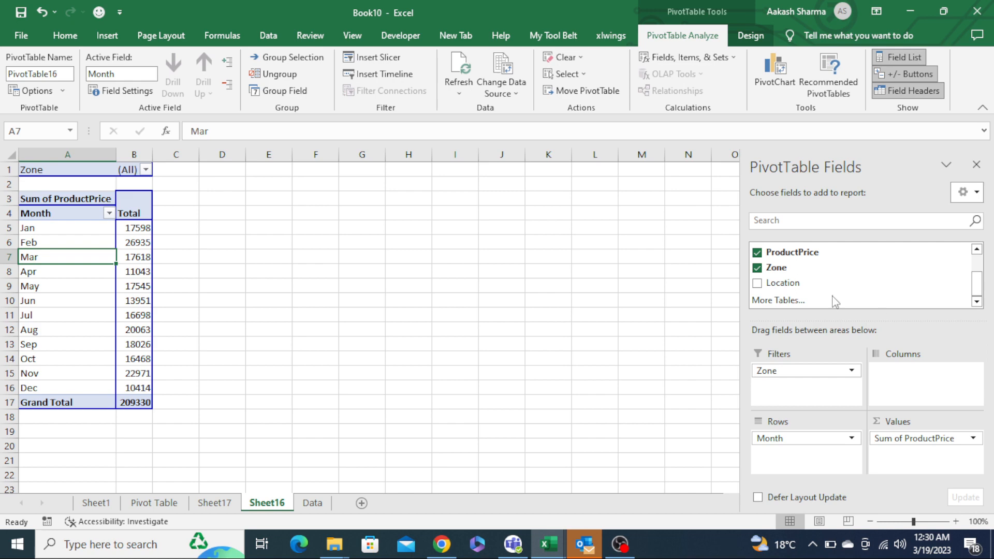
pyautogui.moveTo(813, 285); pyautogui.dragTo(804, 400)
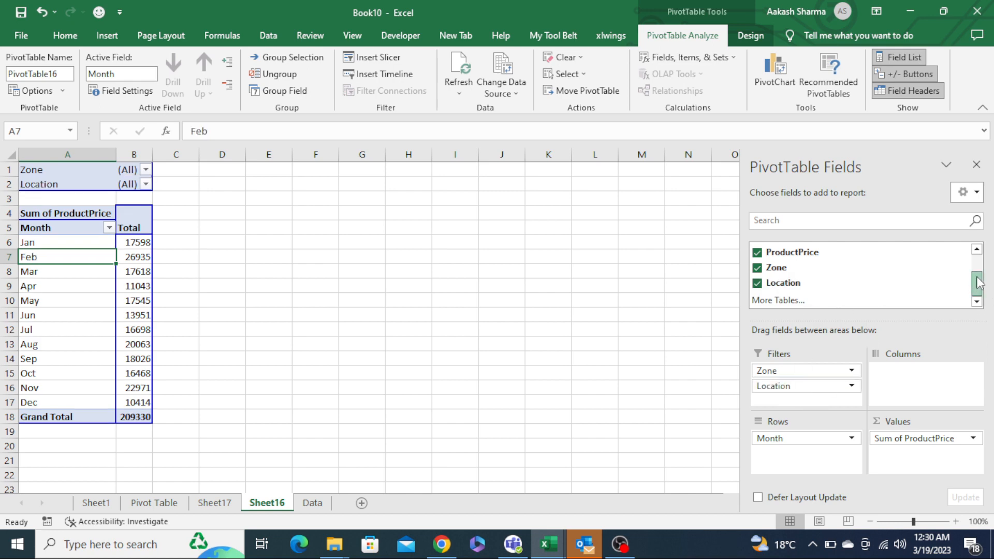
pyautogui.moveTo(978, 283); pyautogui.dragTo(979, 275)
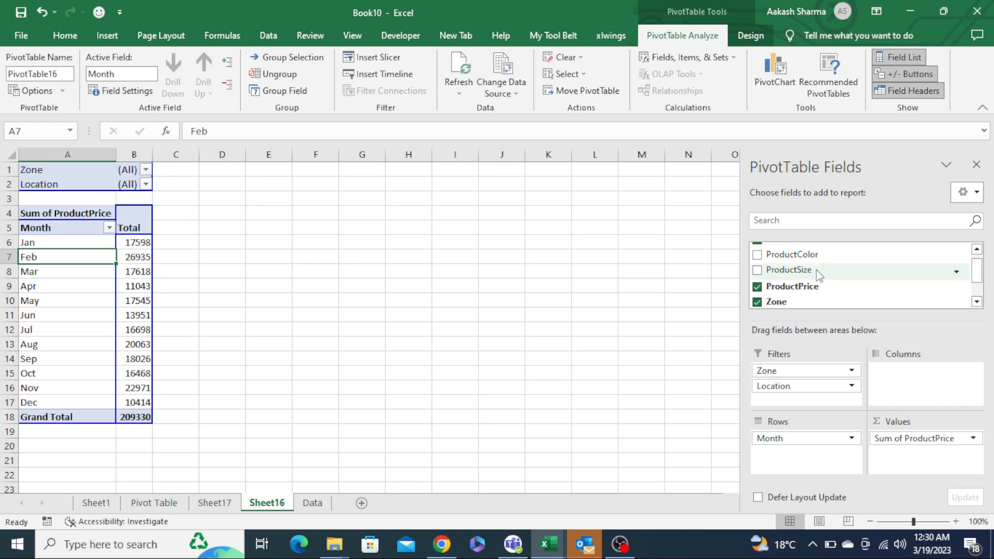
pyautogui.moveTo(819, 269); pyautogui.dragTo(806, 401)
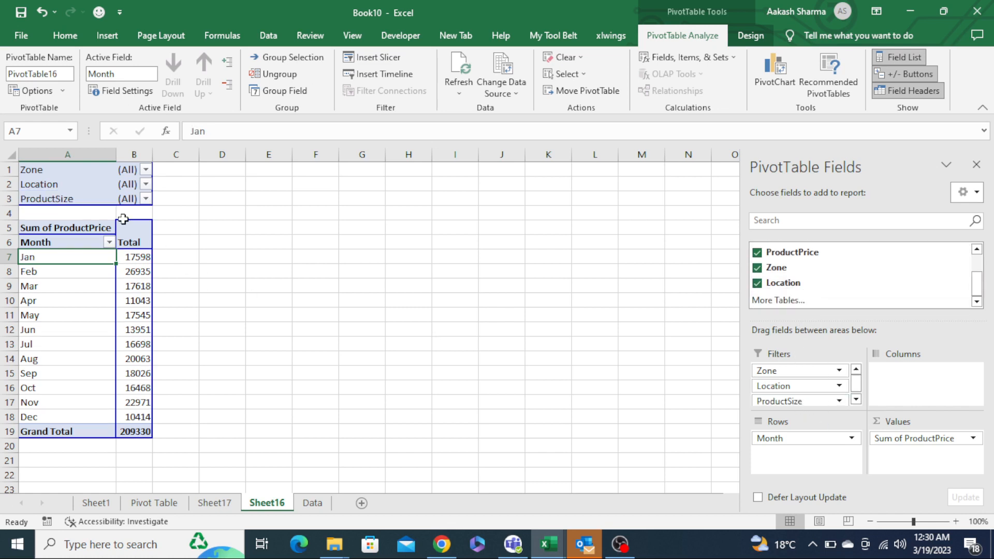
pyautogui.click(262, 243)
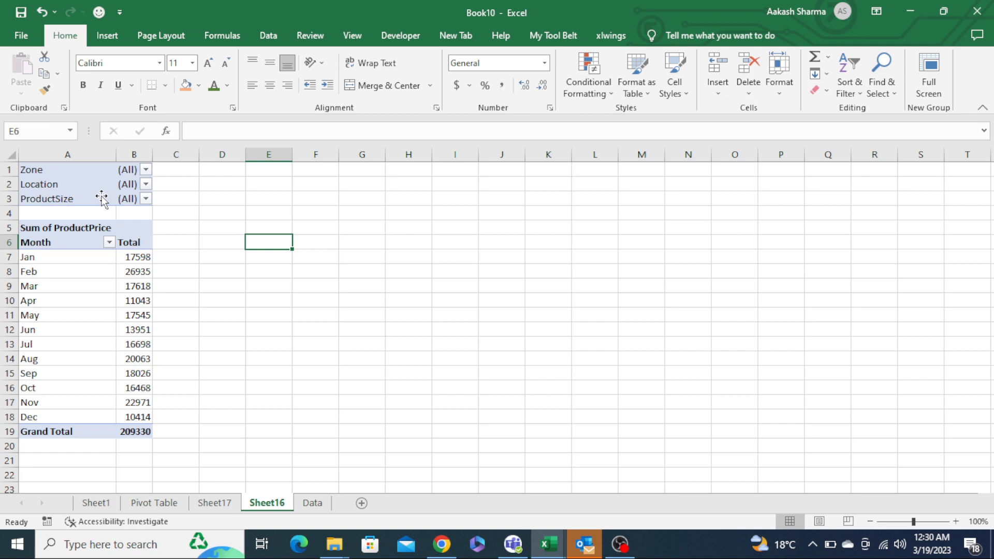
pyautogui.click(90, 300)
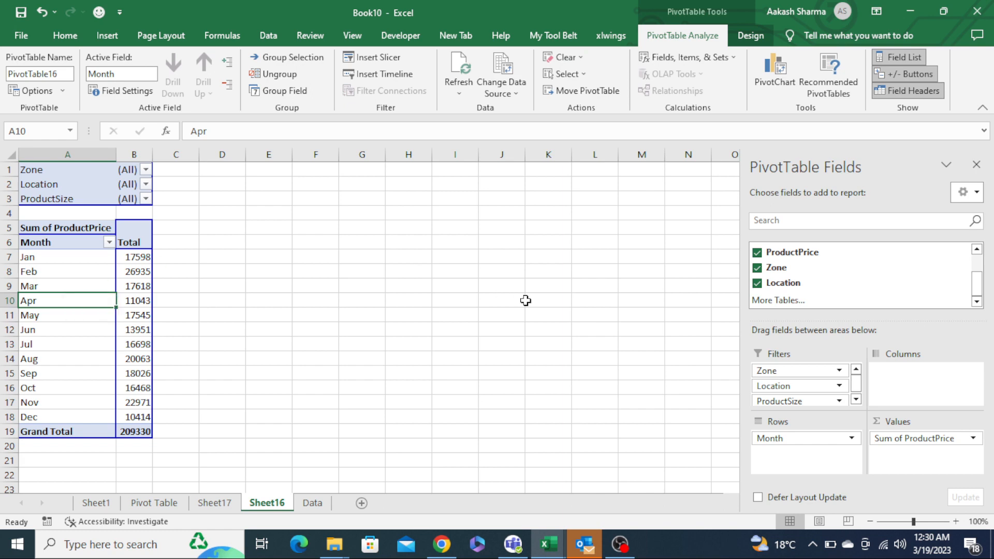
pyautogui.moveTo(798, 403); pyautogui.dragTo(580, 306)
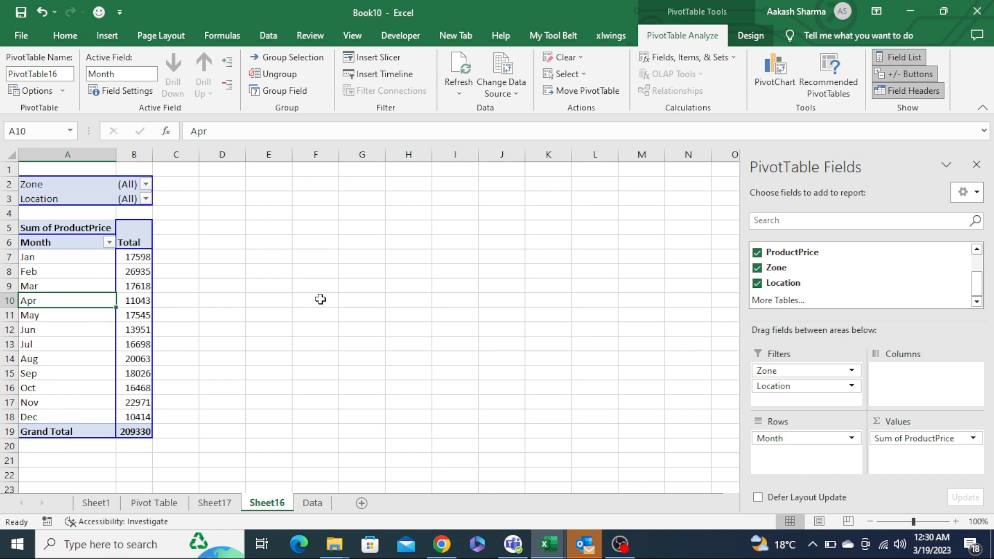
pyautogui.click(72, 214)
pyautogui.click(57, 309)
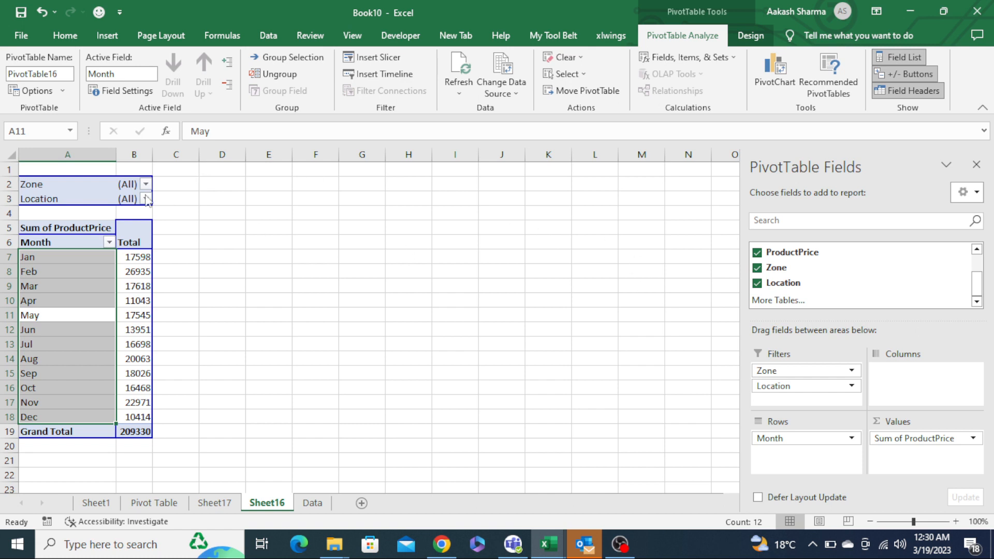
pyautogui.click(77, 185)
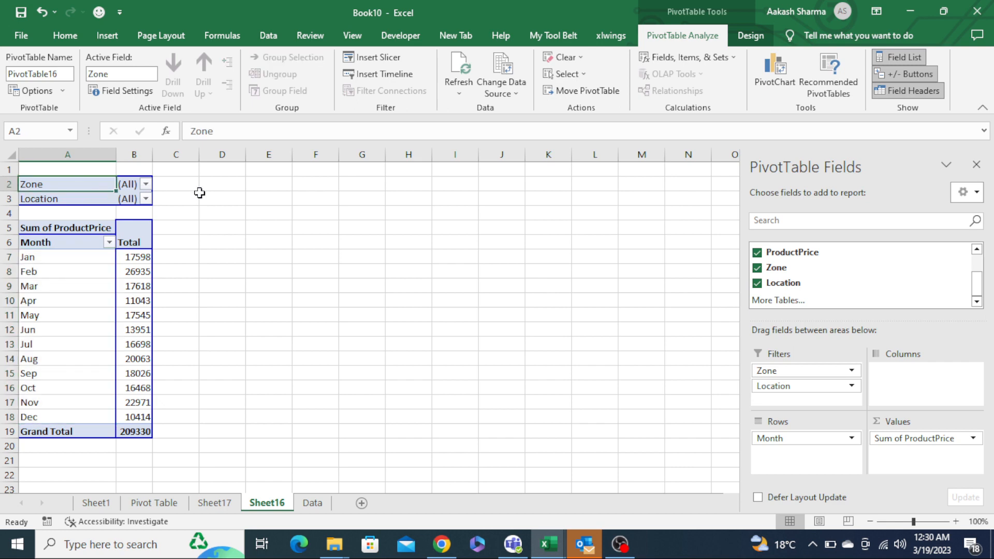
pyautogui.press('Down')
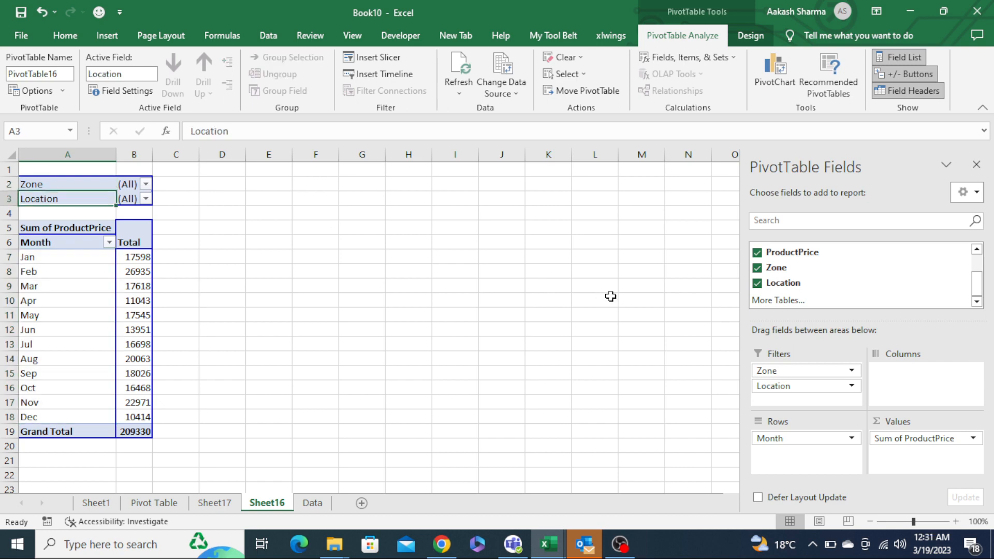
pyautogui.moveTo(977, 288); pyautogui.dragTo(976, 267)
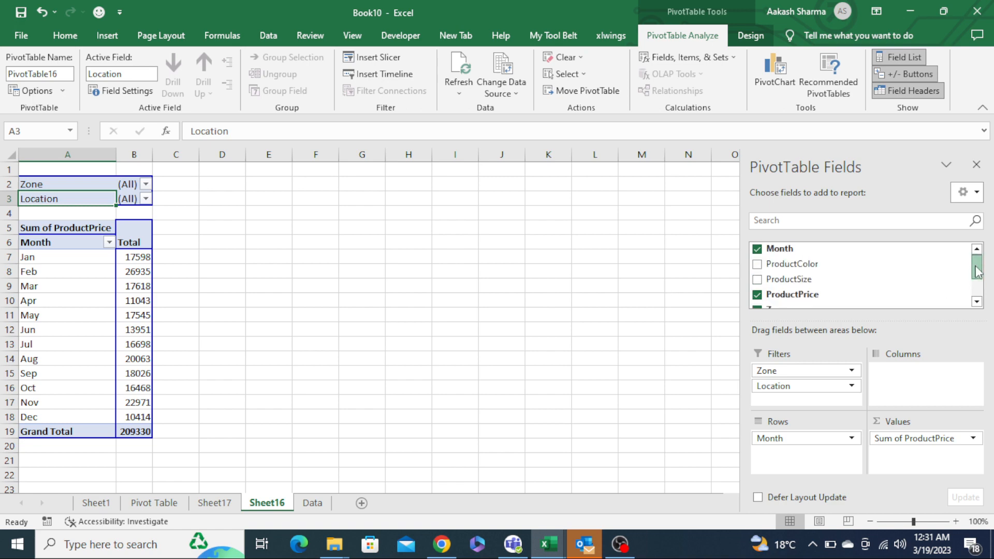
pyautogui.click(814, 295)
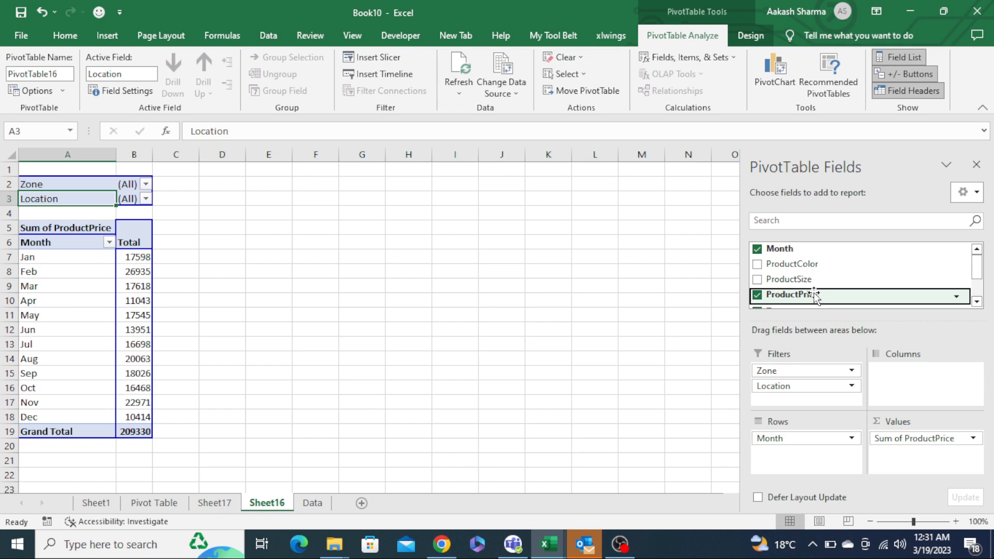
pyautogui.press('Up')
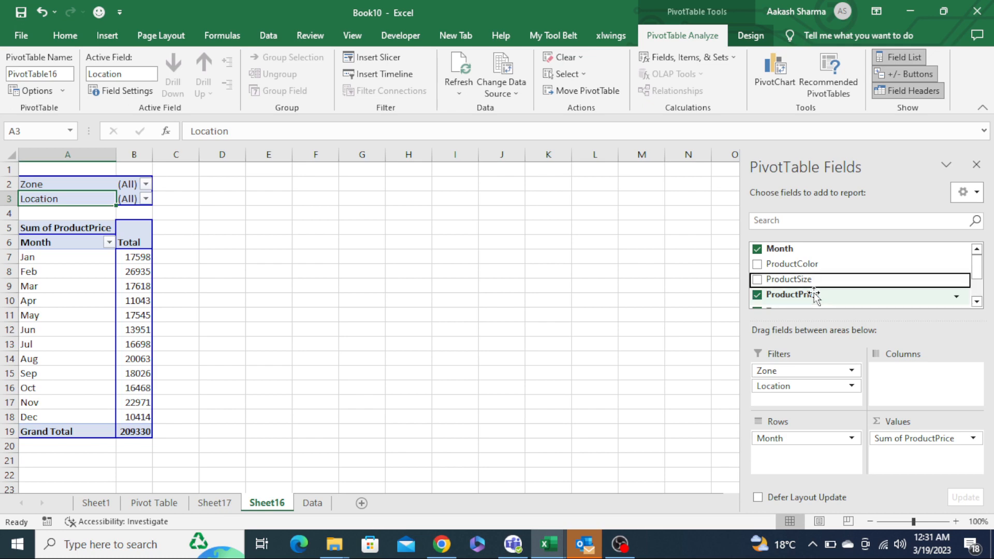
pyautogui.click(65, 213)
pyautogui.press('Up')
pyautogui.press('Up')
pyautogui.press('Right')
pyautogui.press('Right')
pyautogui.press('Right')
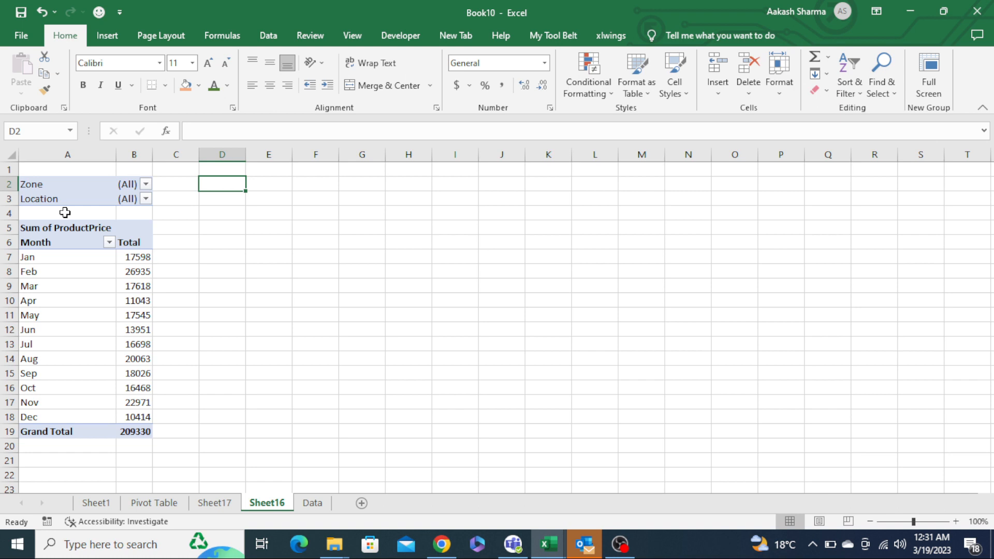
pyautogui.press('Down')
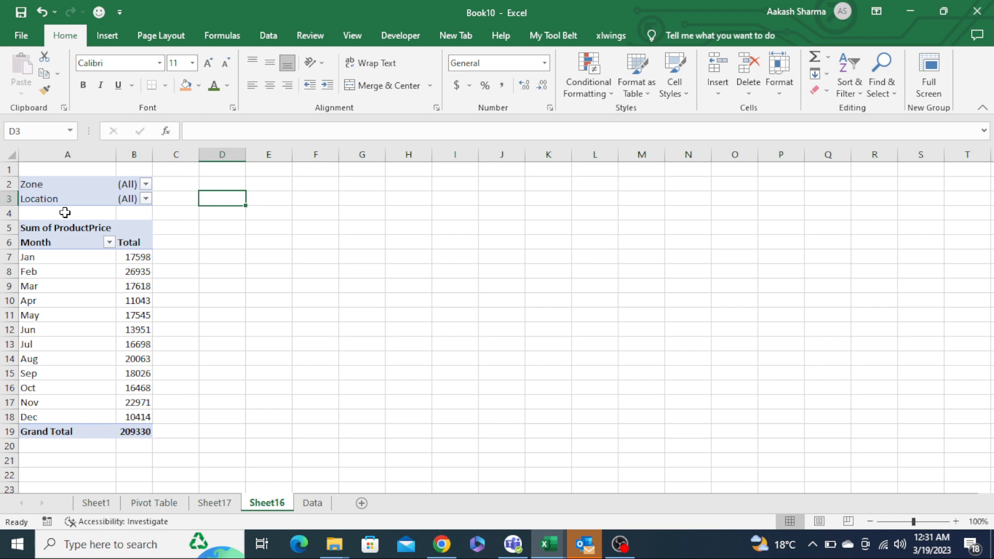
pyautogui.press('Up')
pyautogui.press('Right')
pyautogui.press('Right')
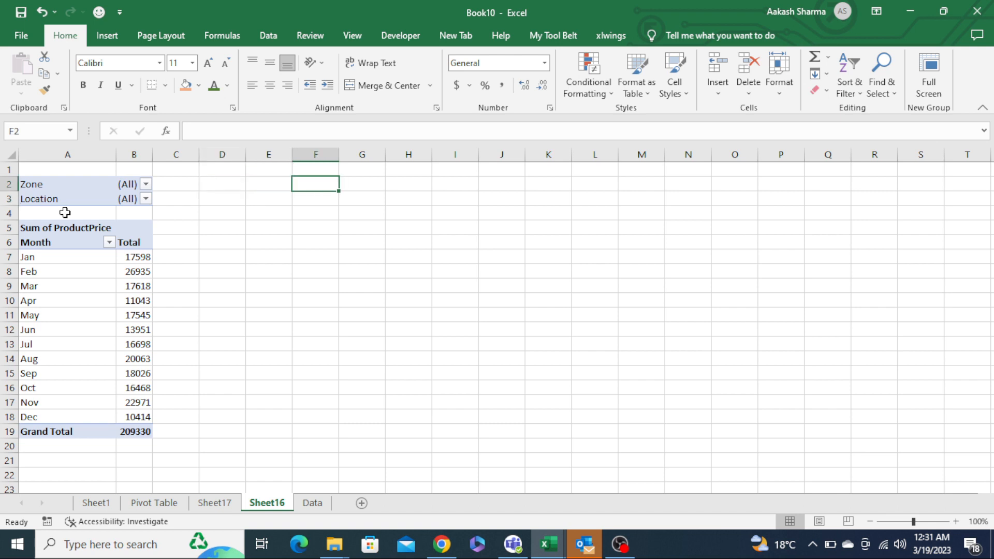
# - Set the pivot table's report filter fields per column to 2 in PivotTable Options
pyautogui.press('Home')
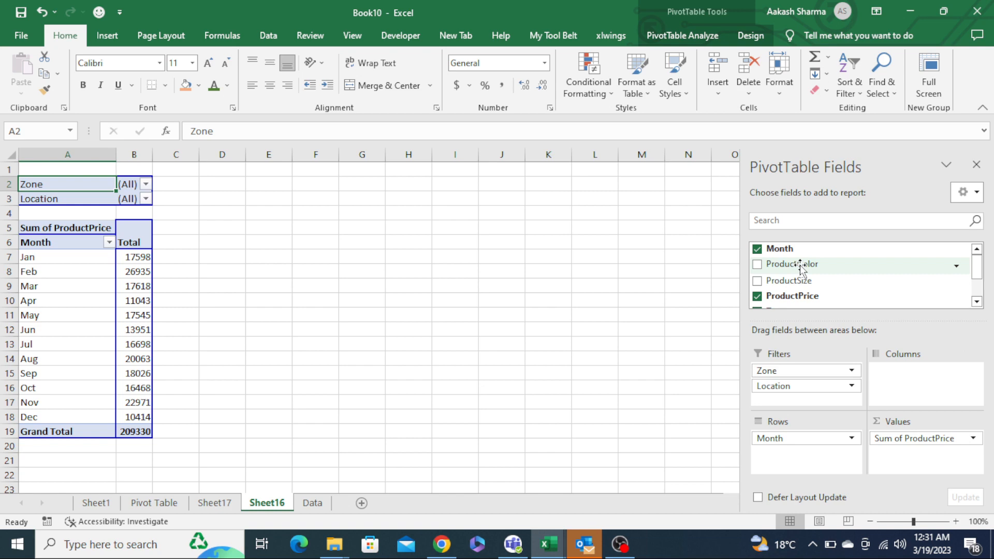
pyautogui.moveTo(801, 266); pyautogui.dragTo(783, 323)
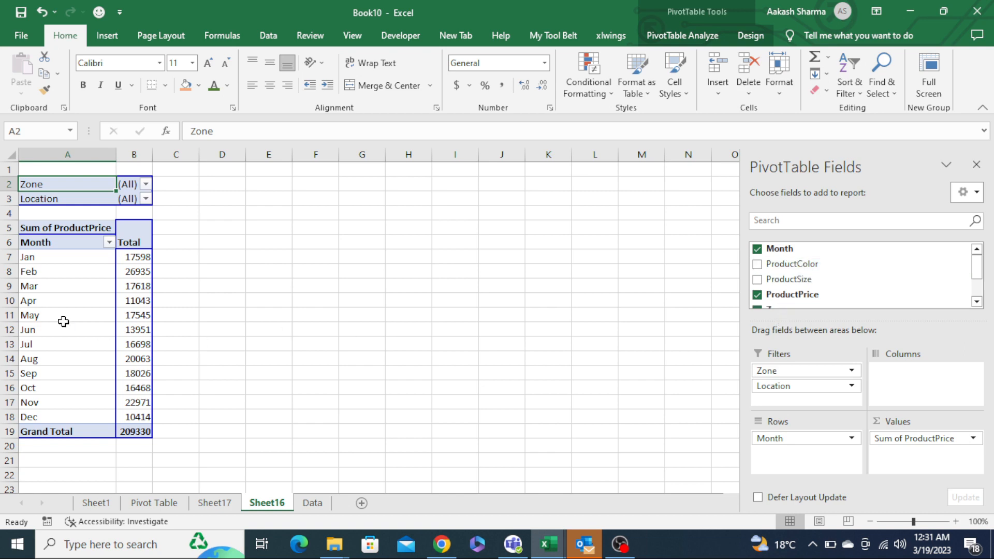
pyautogui.click(97, 292)
pyautogui.rightClick(98, 292)
pyautogui.click(156, 266)
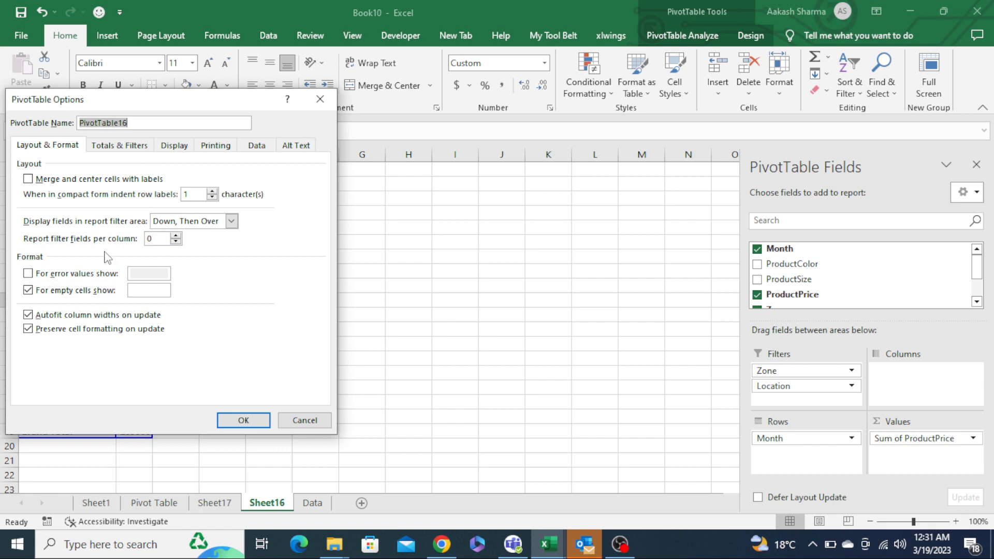
pyautogui.moveTo(177, 107); pyautogui.dragTo(511, 89)
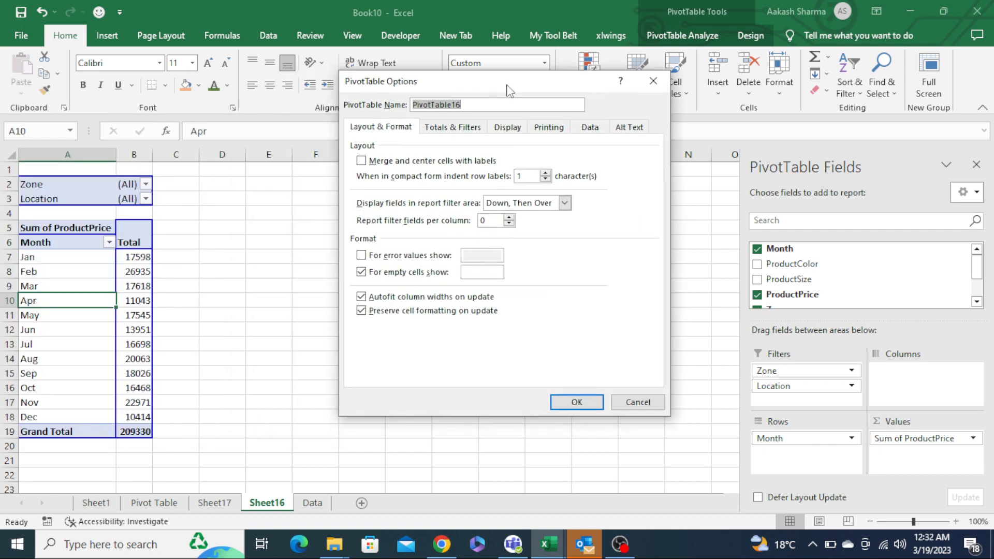
pyautogui.click(510, 218)
pyautogui.click(510, 218)
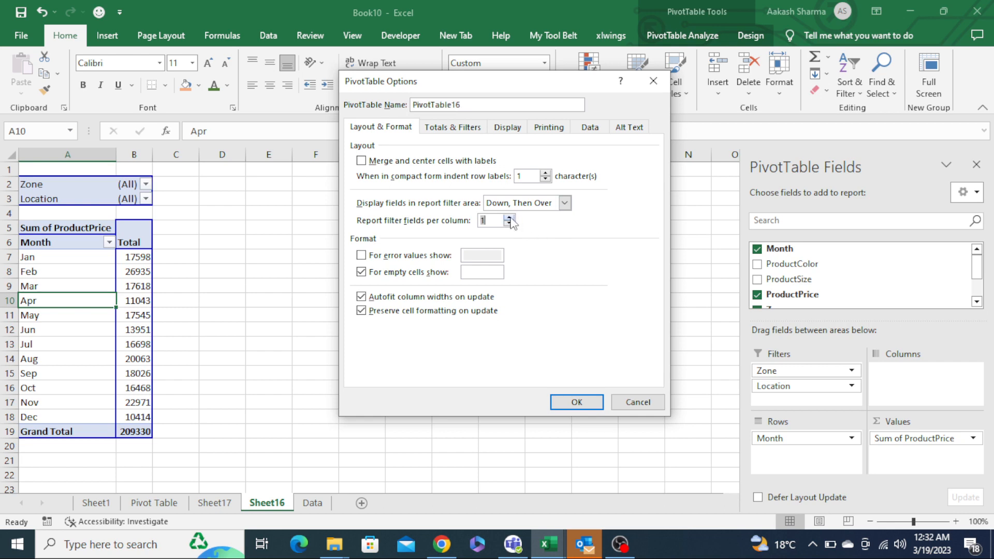
pyautogui.click(585, 406)
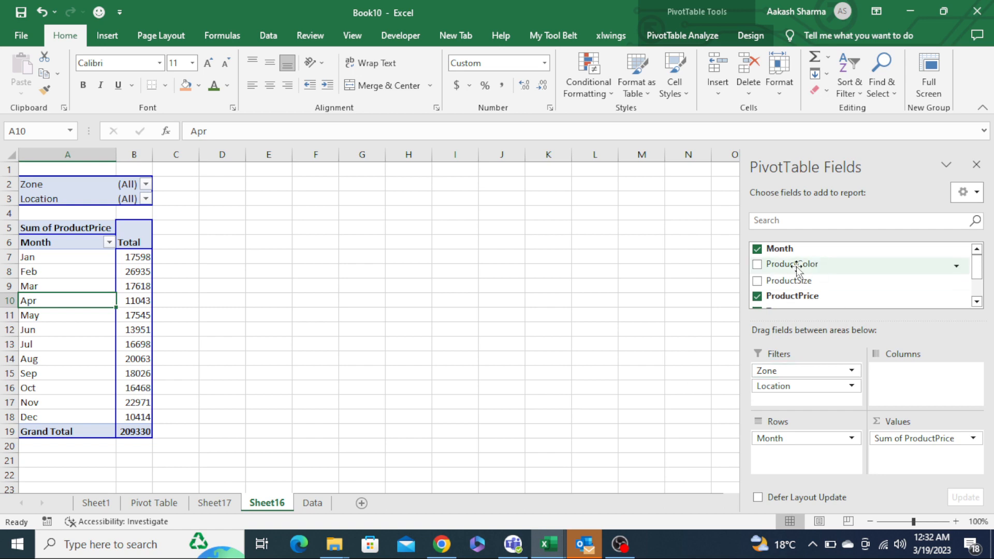
# - Add ProductColor and ProductSize to the pivot table's Filters area as extra report filters
pyautogui.moveTo(797, 267); pyautogui.dragTo(796, 398)
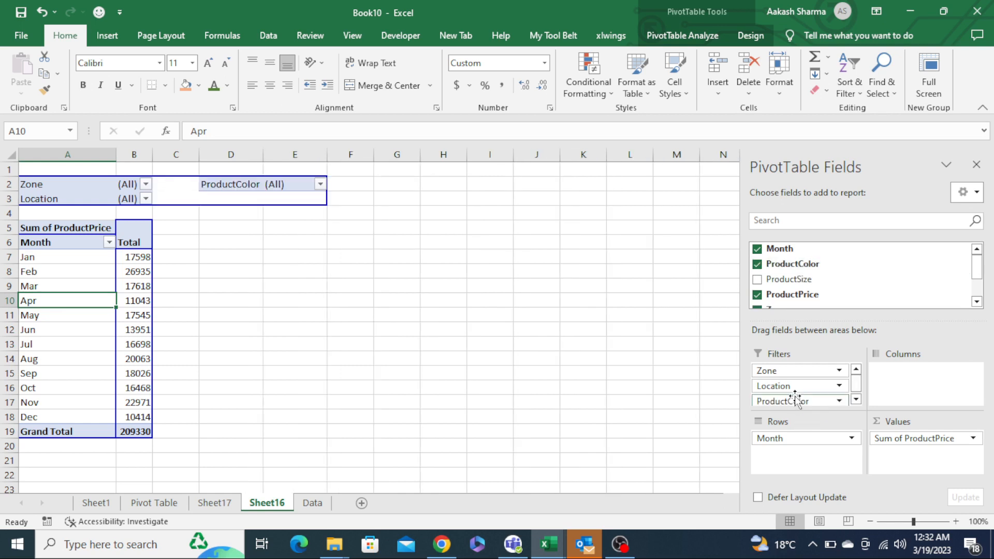
pyautogui.moveTo(803, 279); pyautogui.dragTo(806, 399)
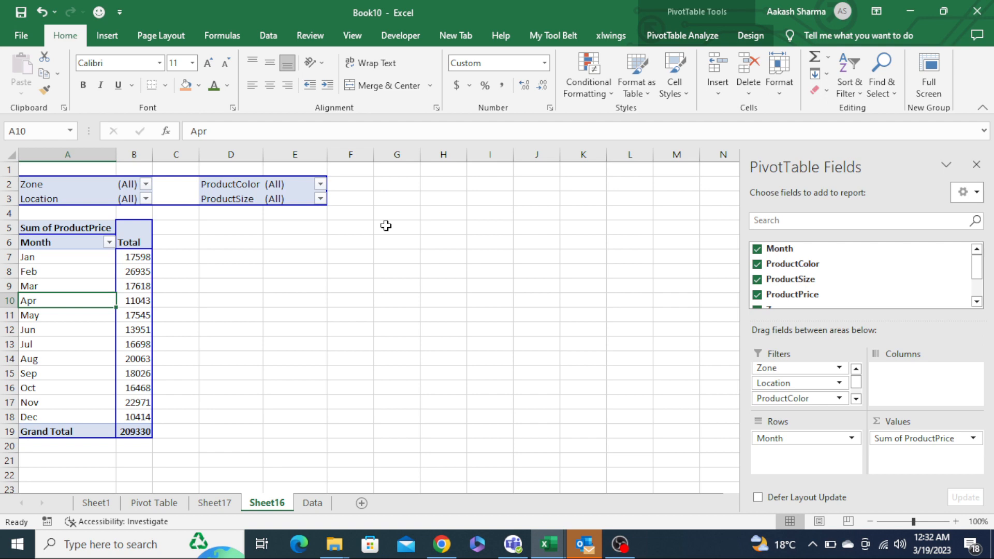
# - Switch back to Sheet1 to review the list of pivot table tips
pyautogui.hotkey('ctrl', 'pageup')
pyautogui.hotkey('ctrl', 'pageup')
pyautogui.hotkey('ctrl', 'pageup')
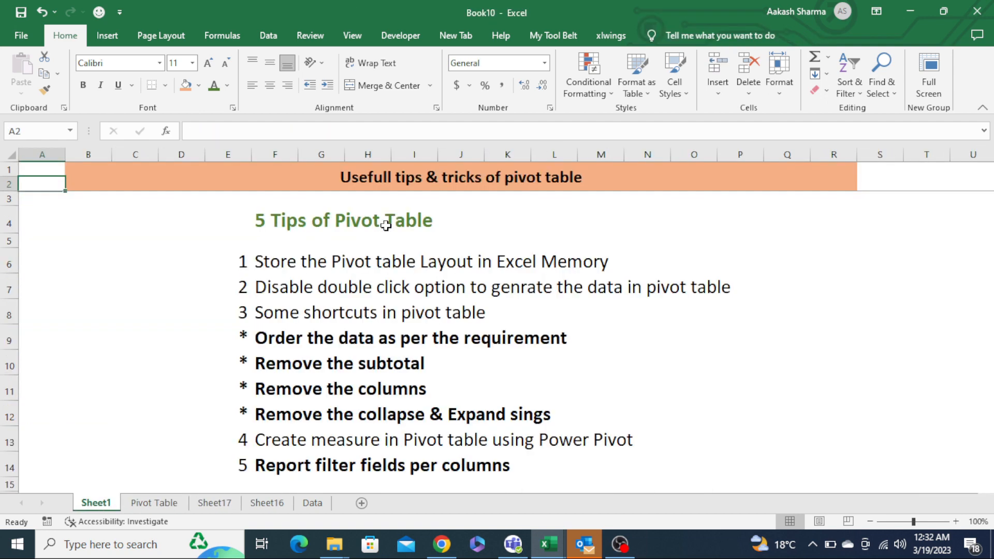
pyautogui.press('Up')
pyautogui.press('Down')
pyautogui.press('Down')
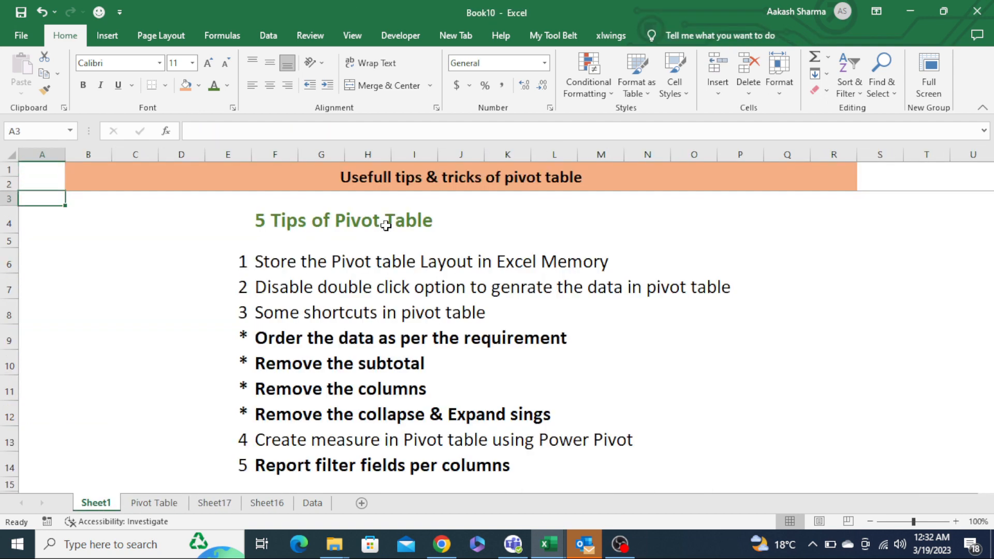